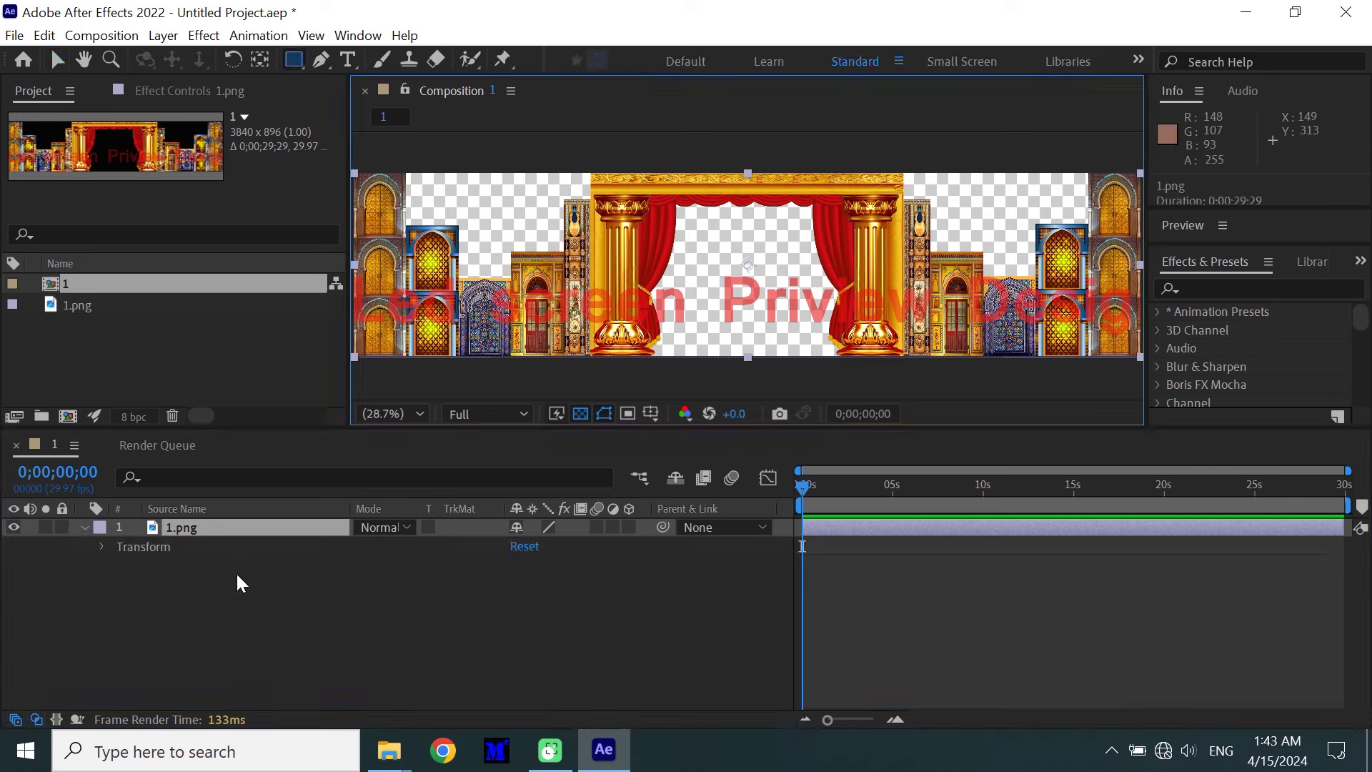
Add a 3840 × 896 px dark gray solid layer above 1.png and hide it so the artwork stays visible
right_click(236, 574)
mouse_move(440, 347)
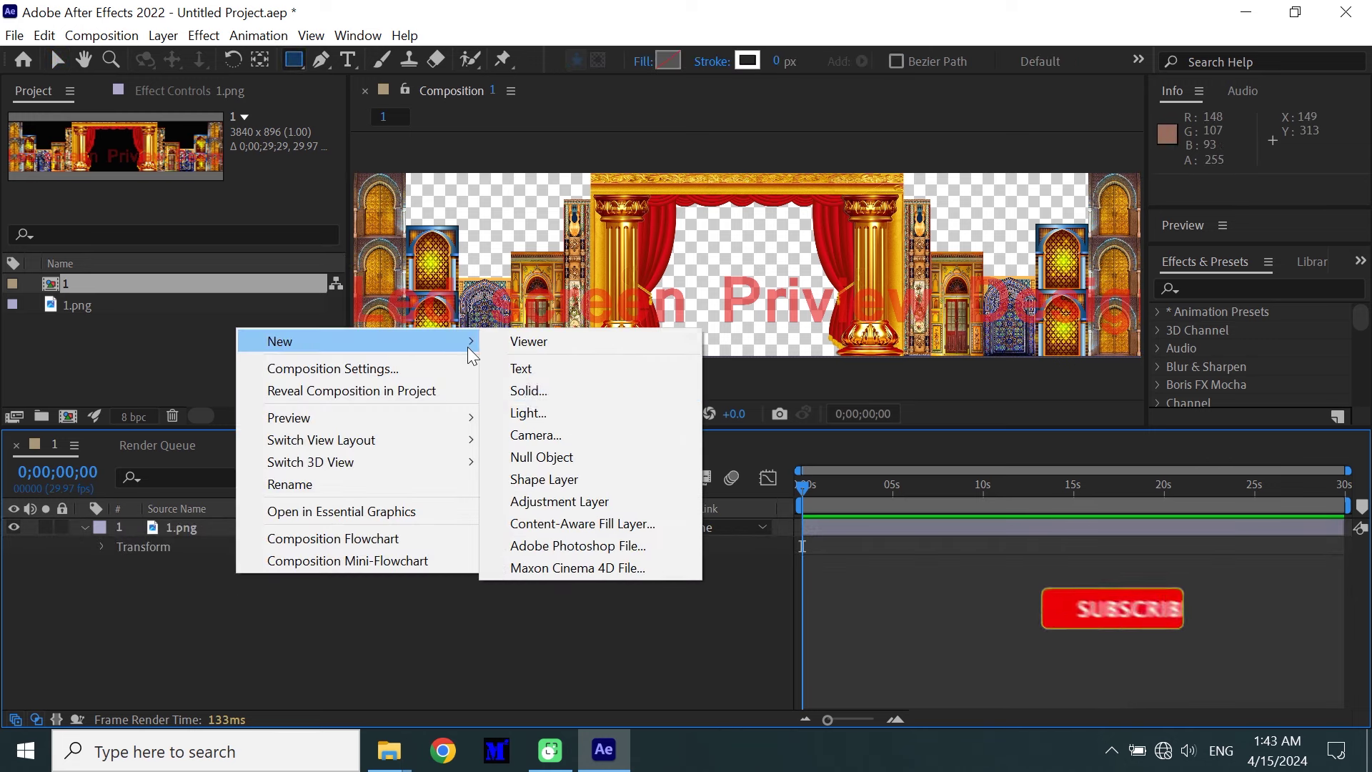
click(529, 389)
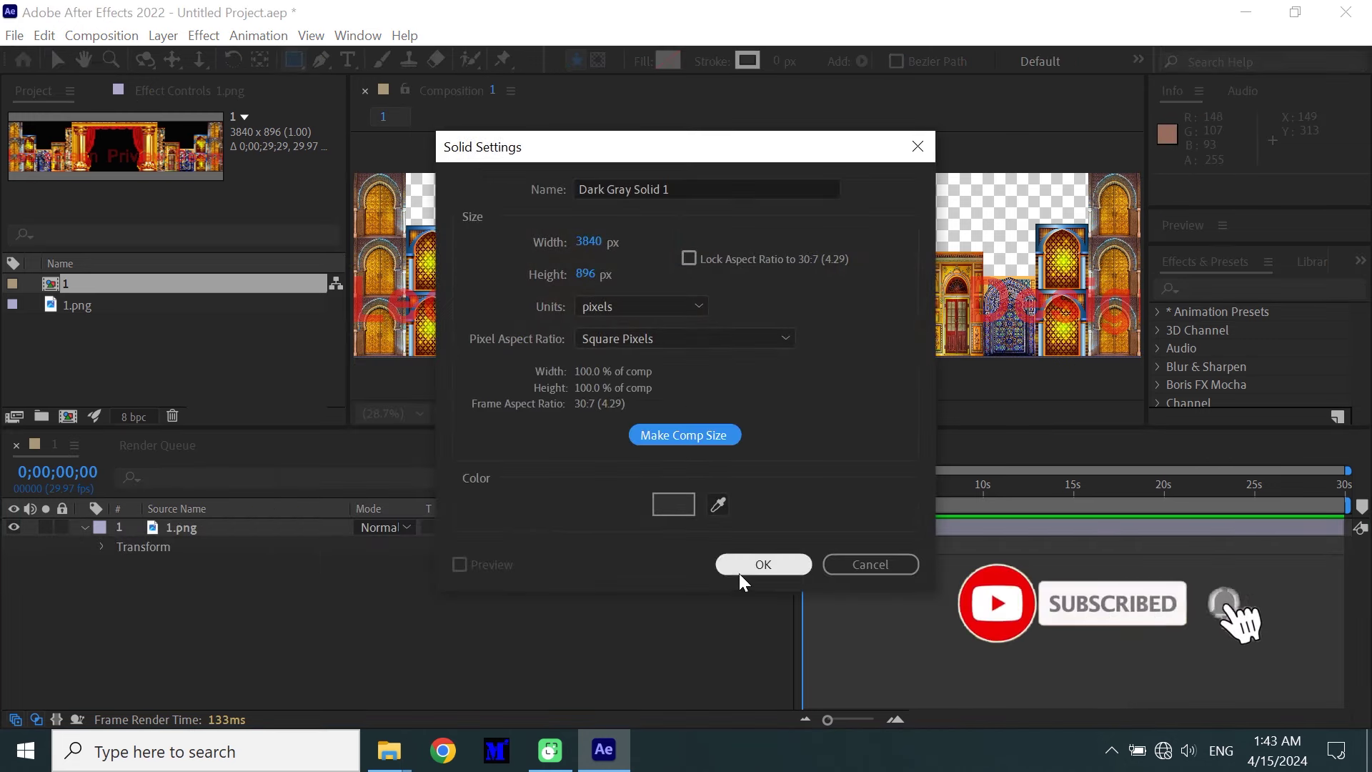
click(747, 566)
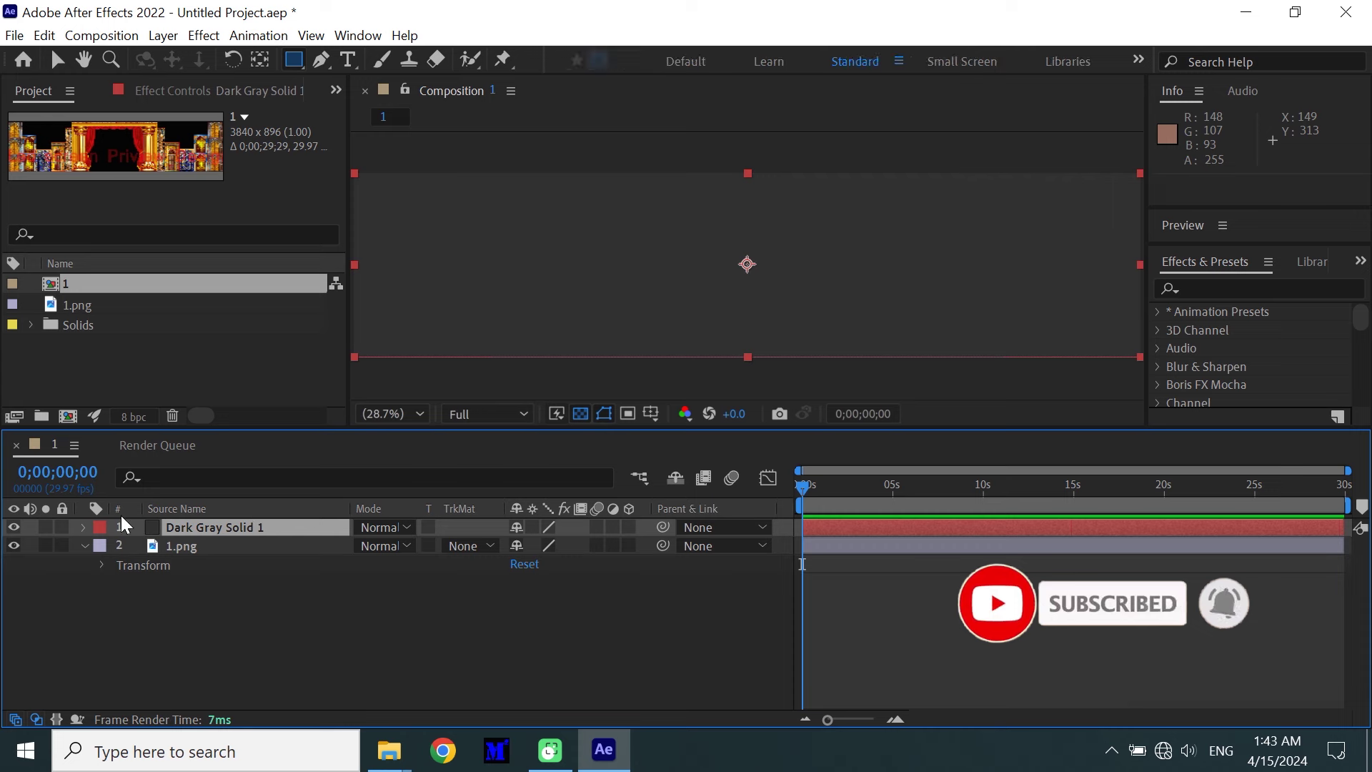
click(14, 527)
Find the Saber effect and apply it to the dark gray solid
click(1212, 287)
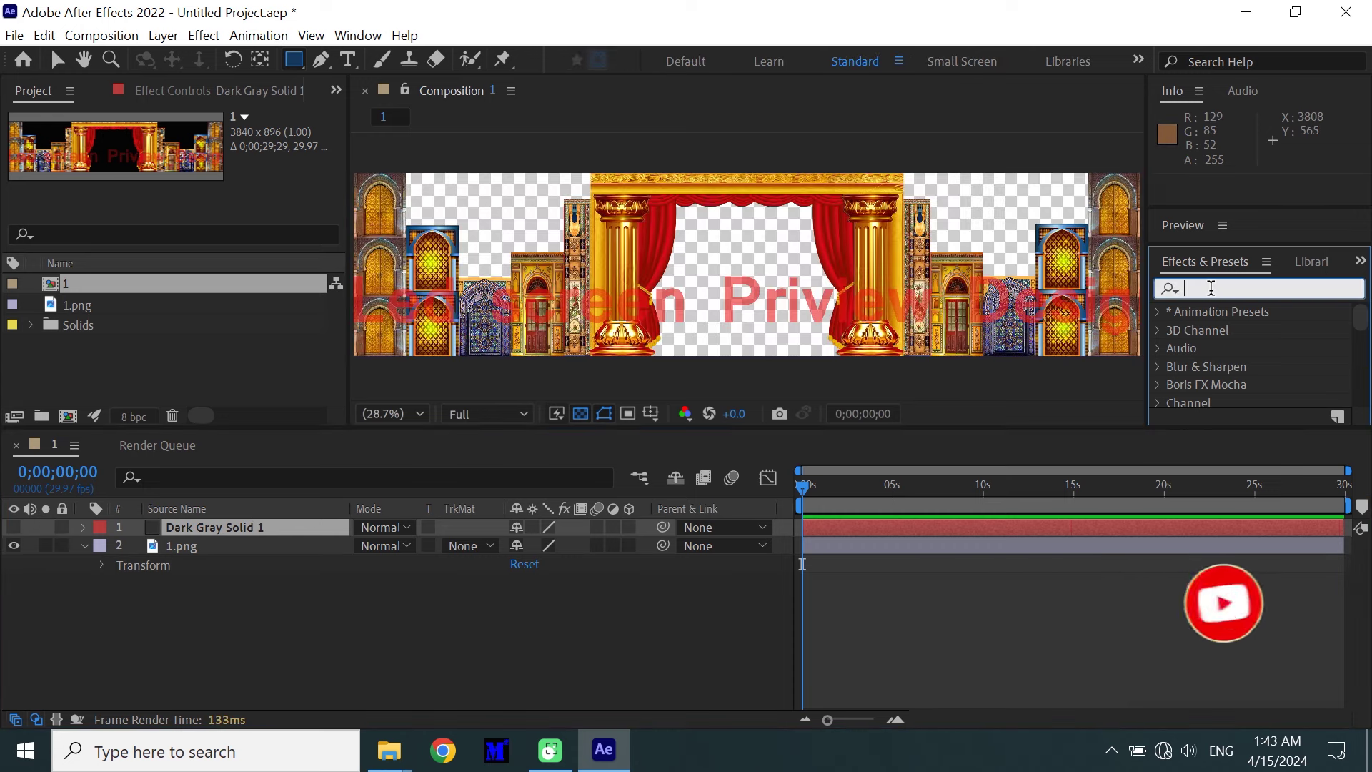
text(sab)
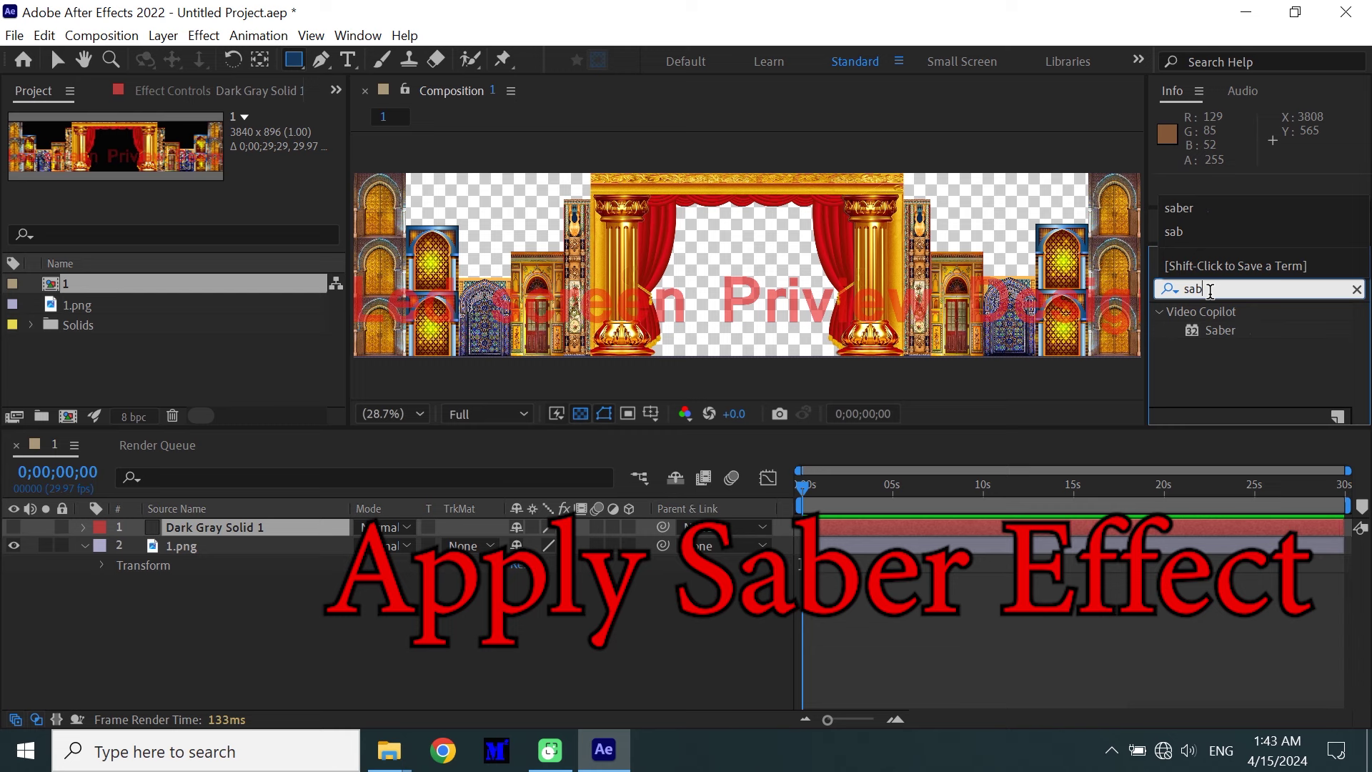
drag(1214, 329, 220, 526)
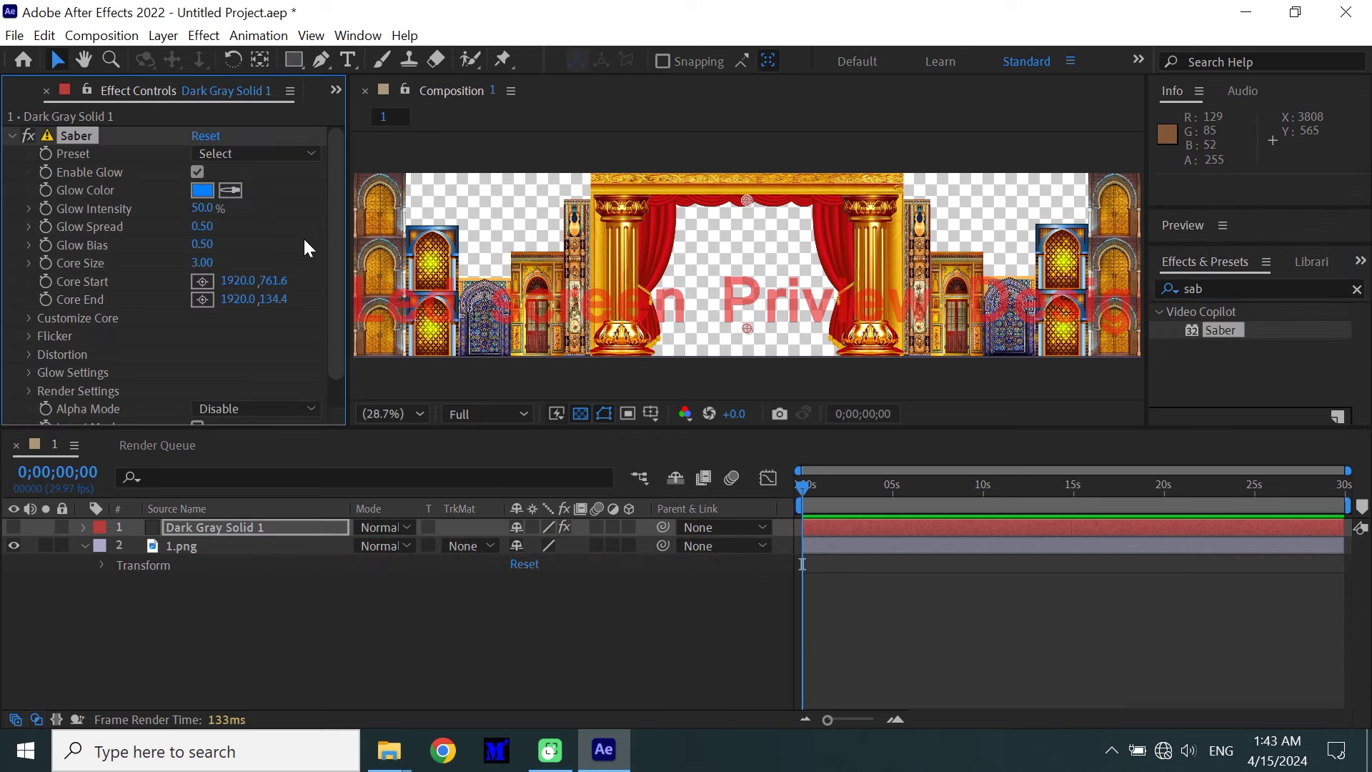
Draw a separate rectangular mask on the solid around each of the five building panels left of the curtained stage
click(292, 60)
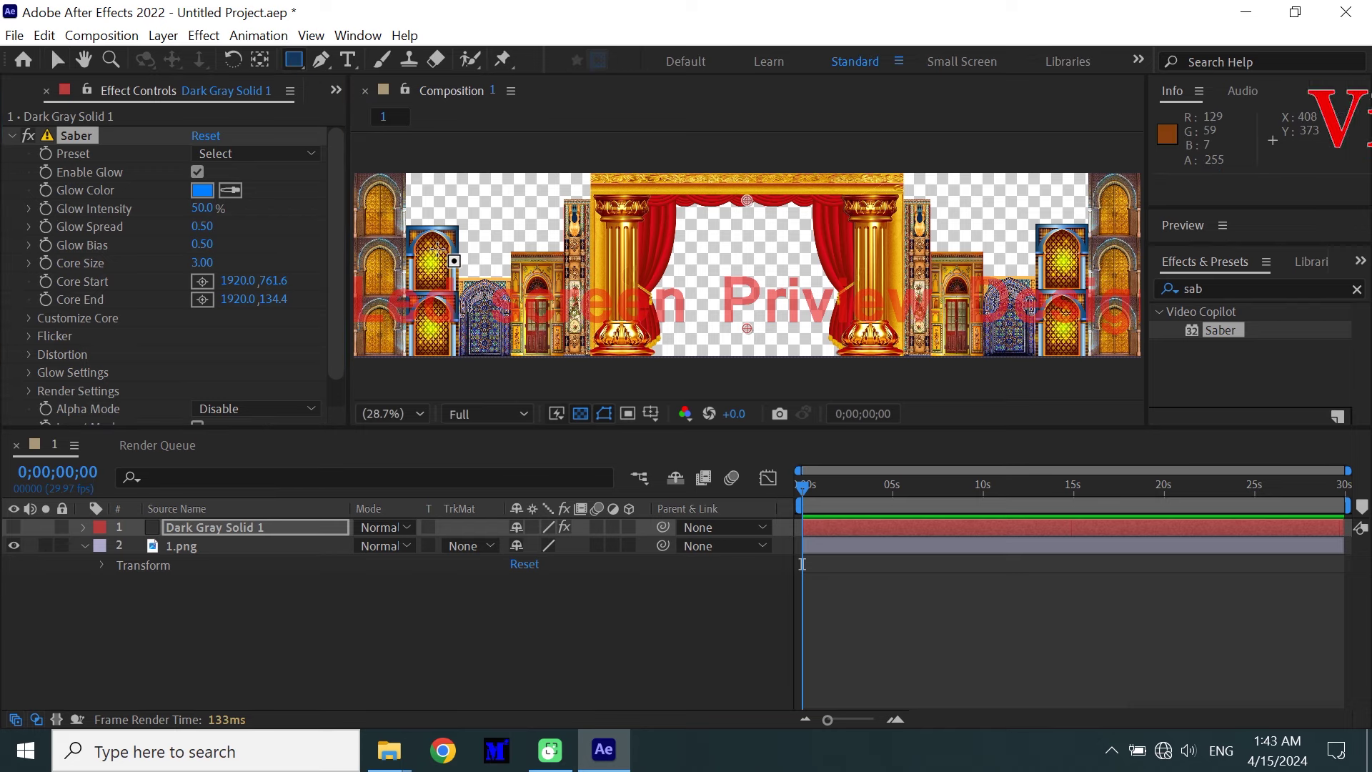
key(grave)
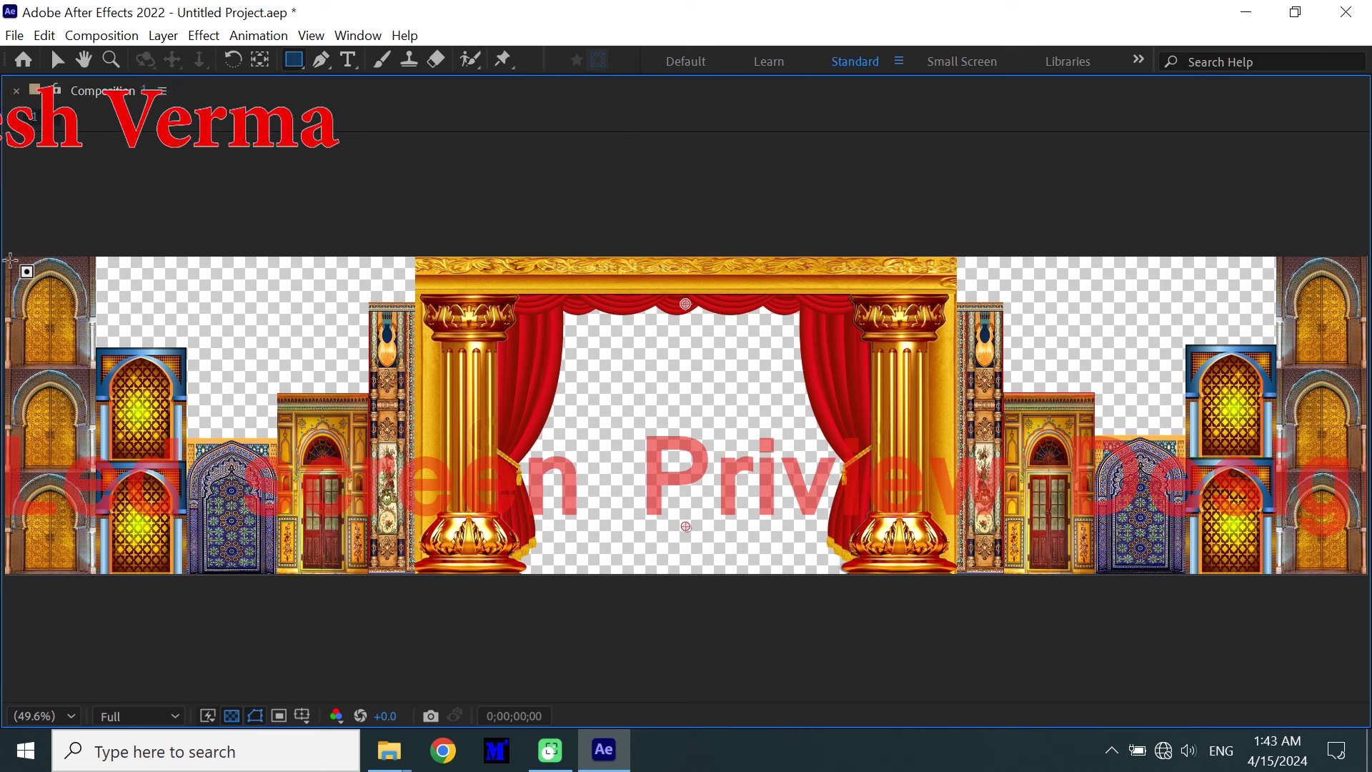
click(9, 259)
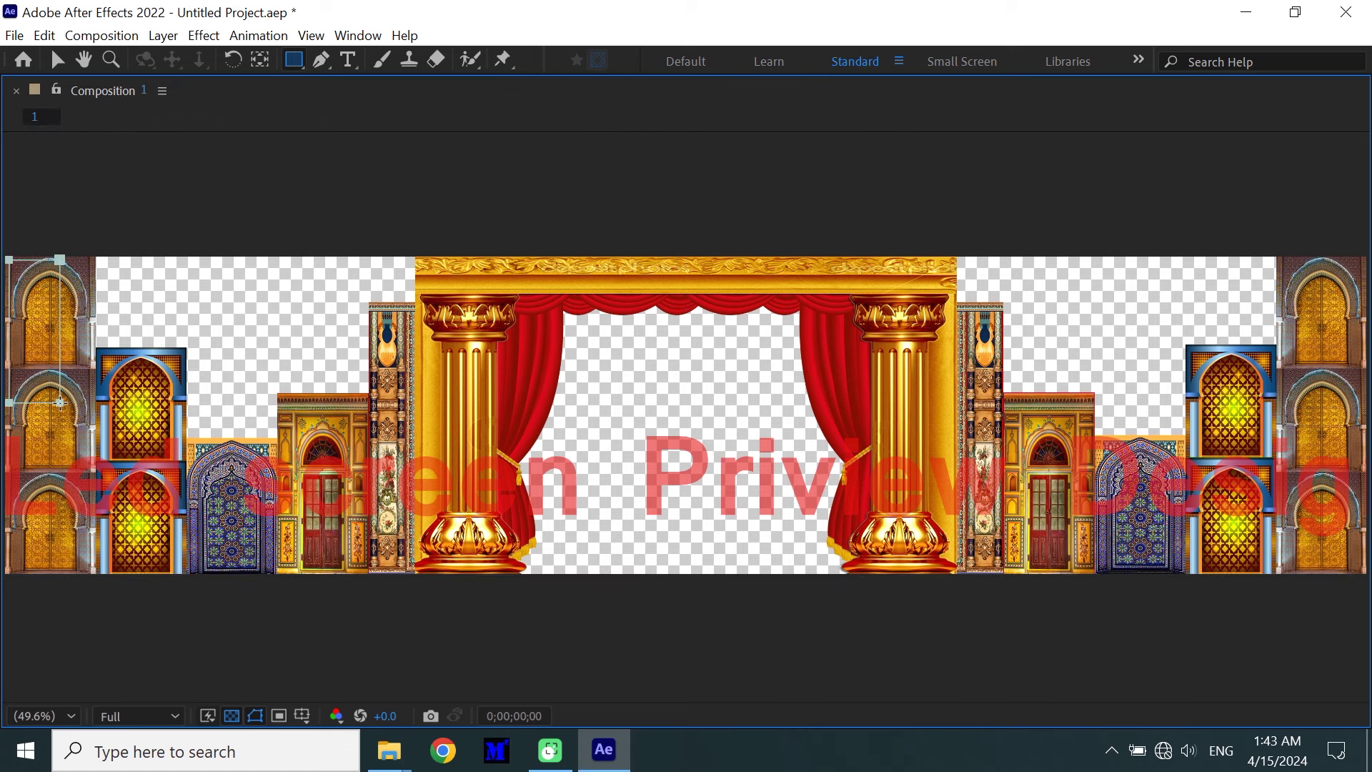
drag(87, 566, 87, 571)
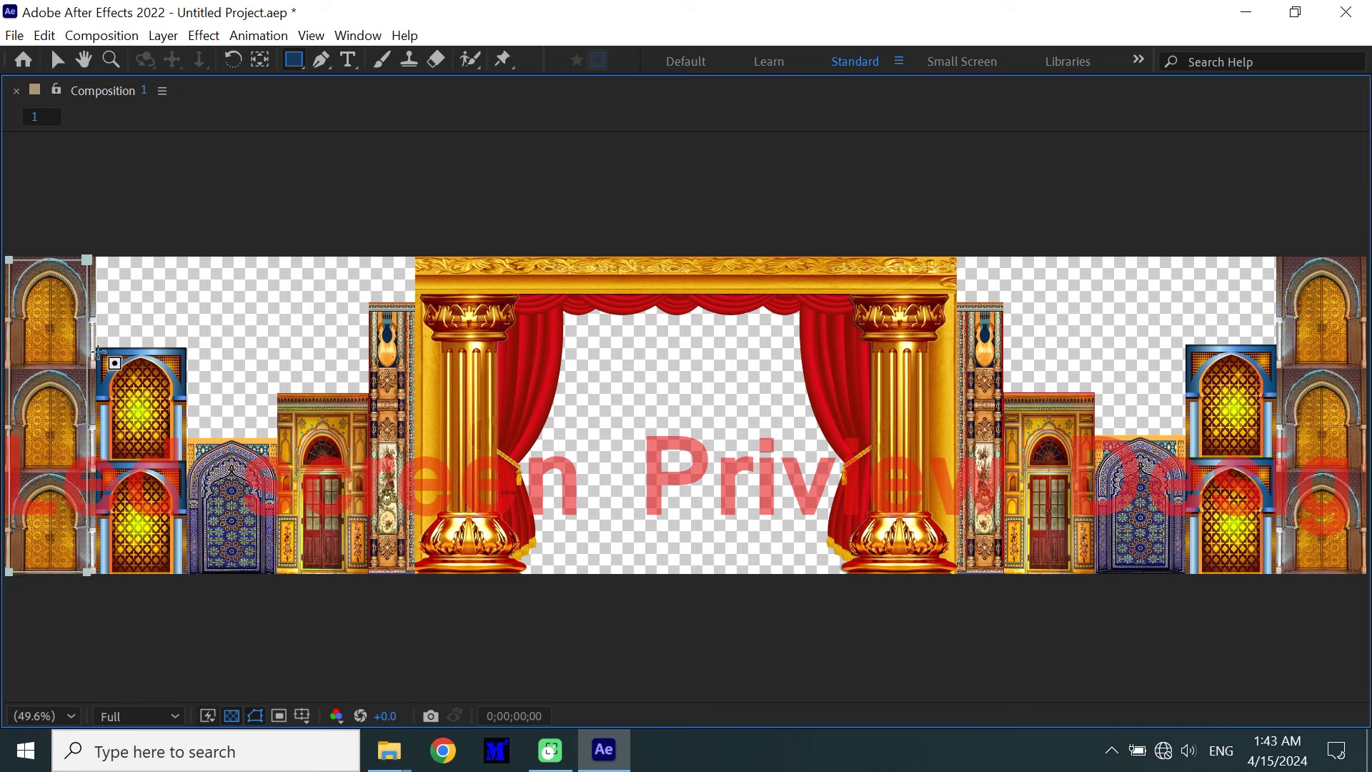
shift+click(150, 413)
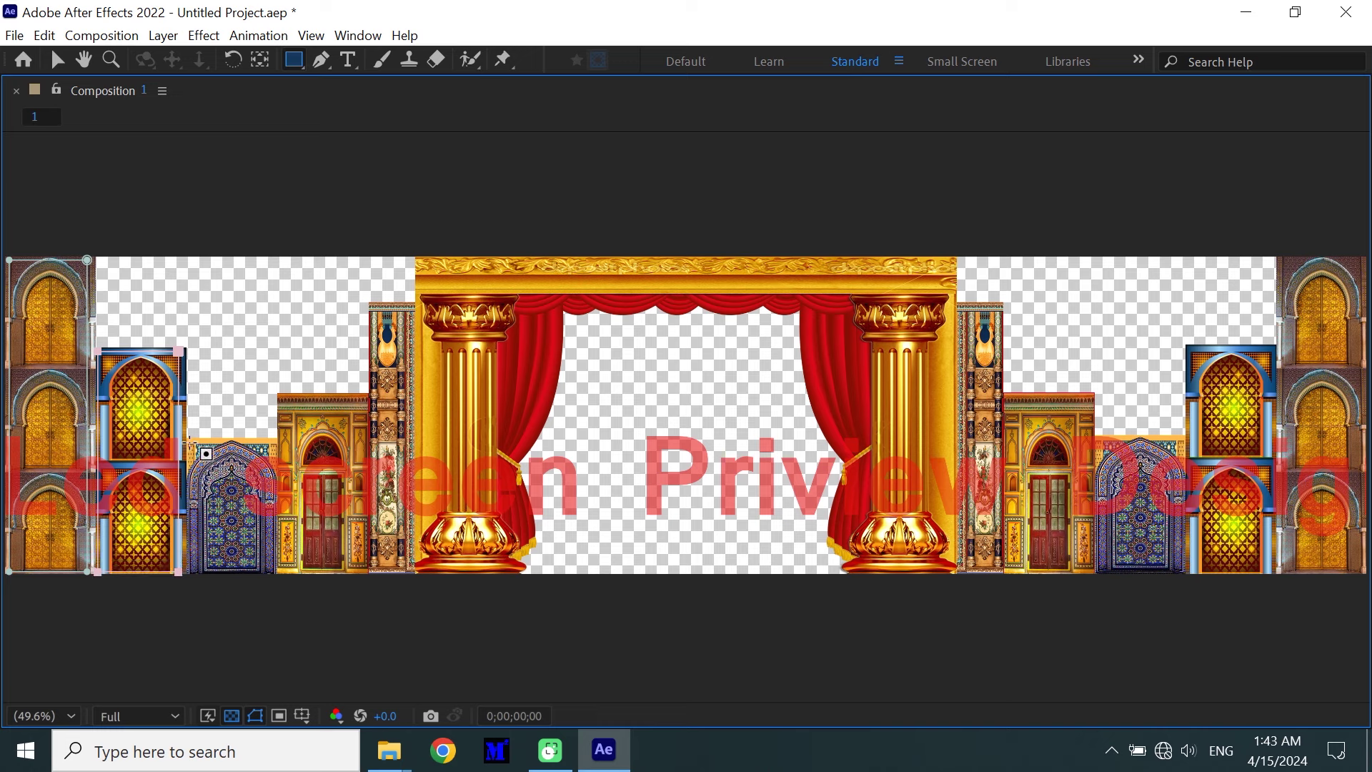
shift+click(217, 444)
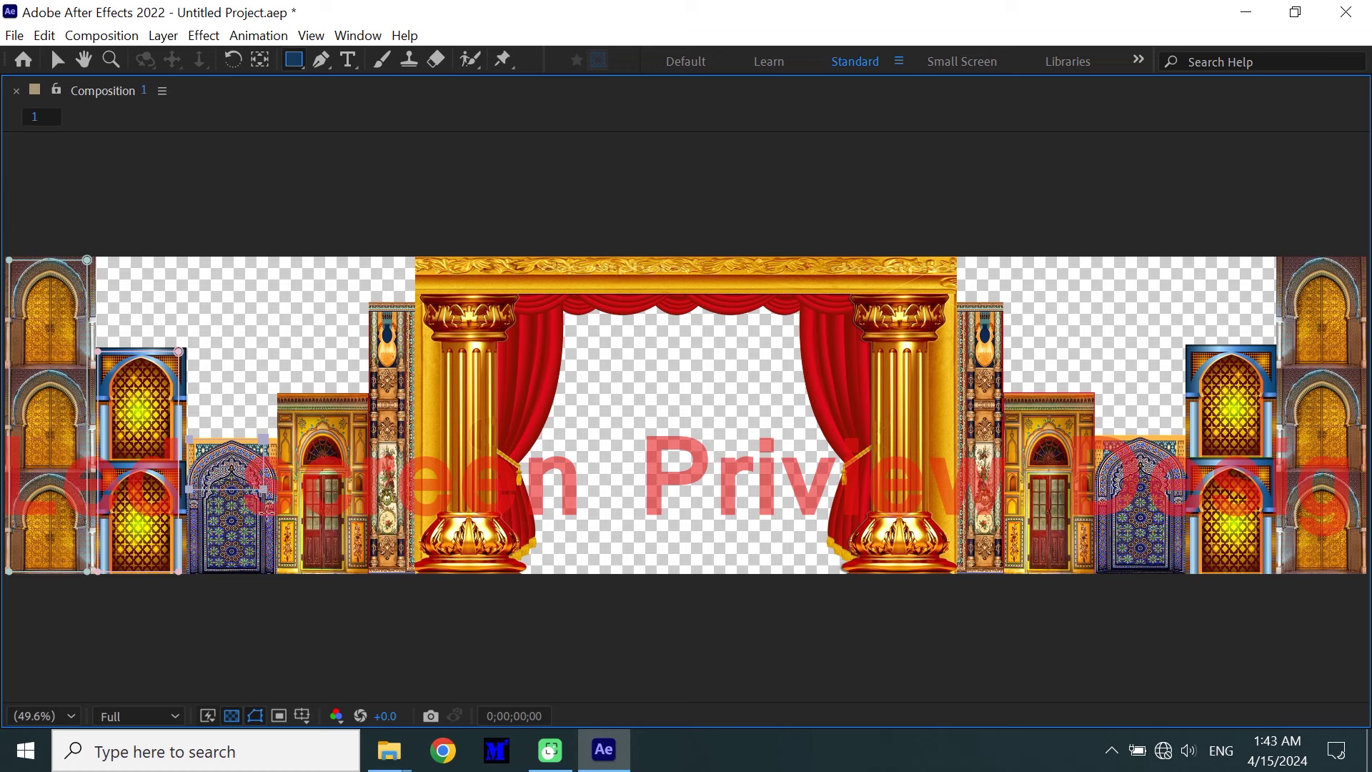
drag(272, 571, 272, 573)
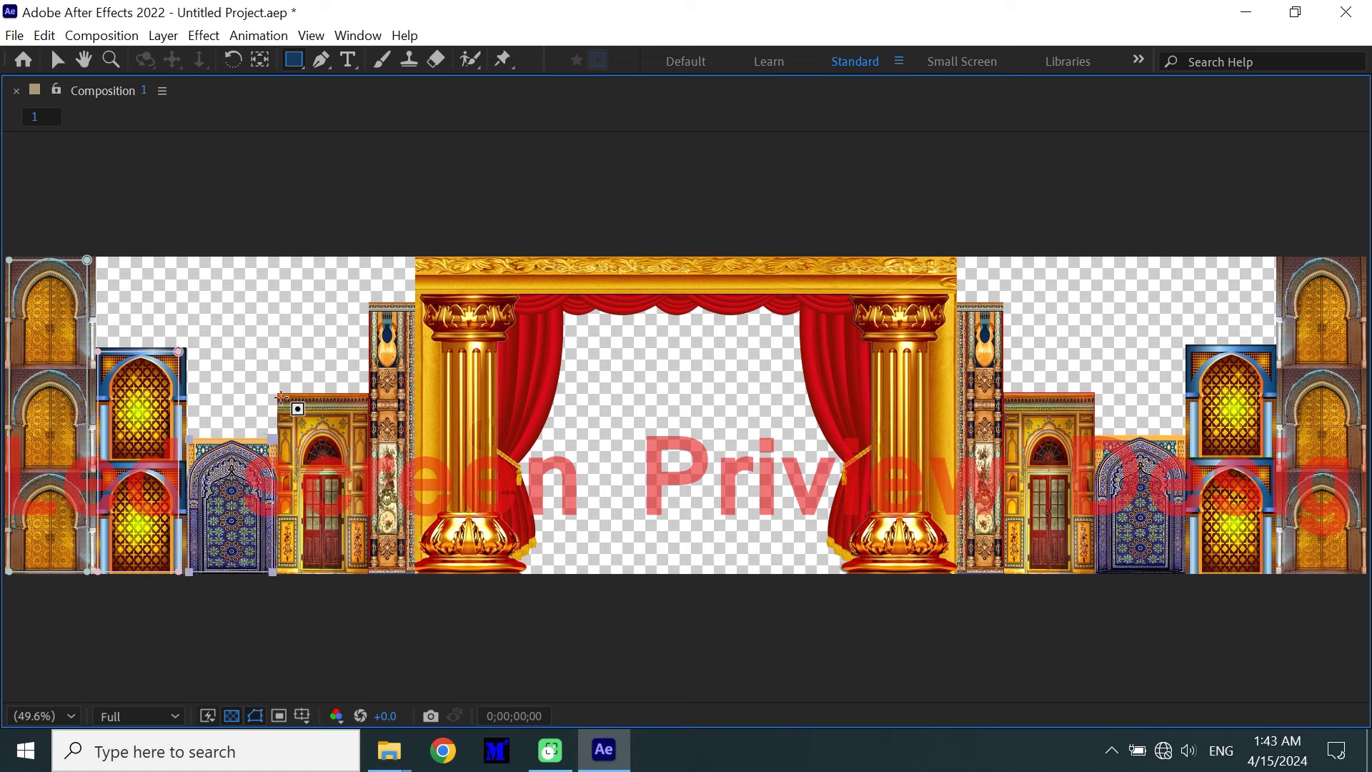
shift+click(307, 429)
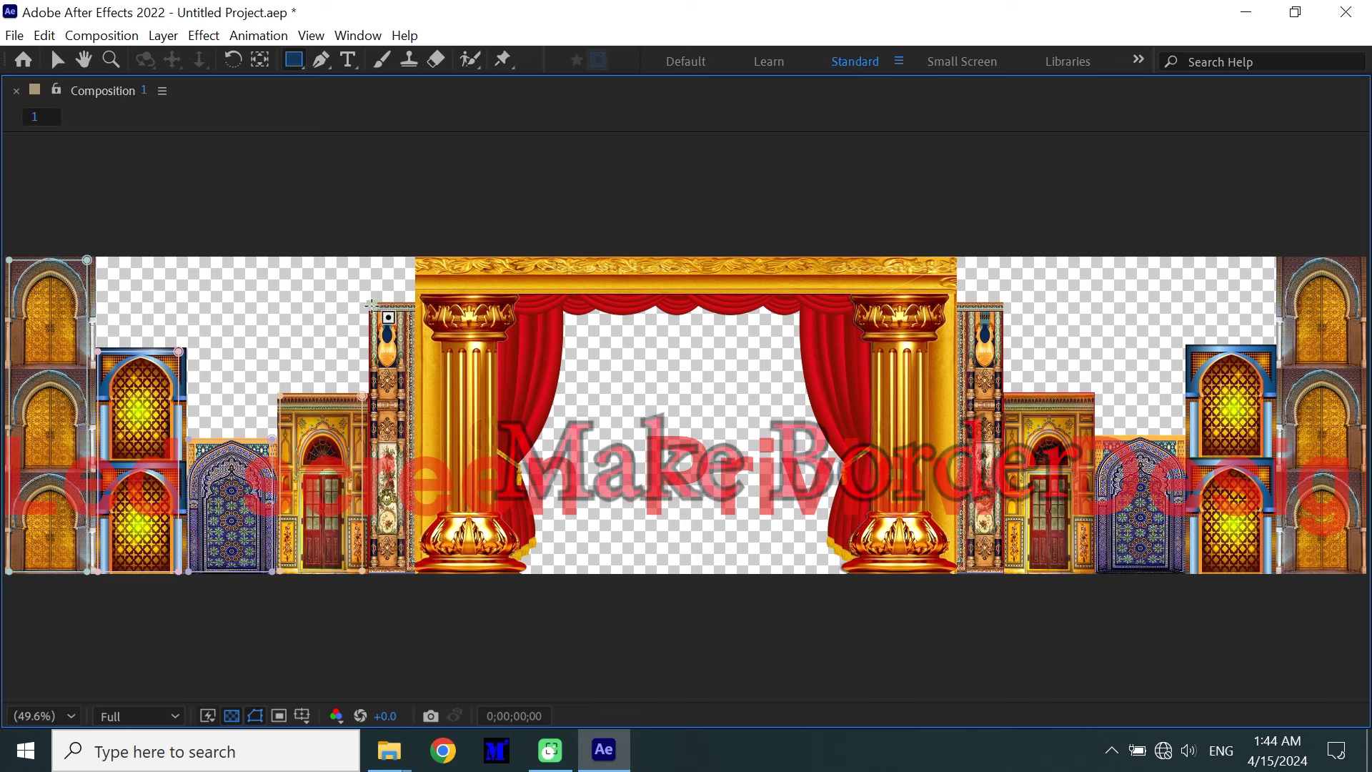
shift+click(402, 568)
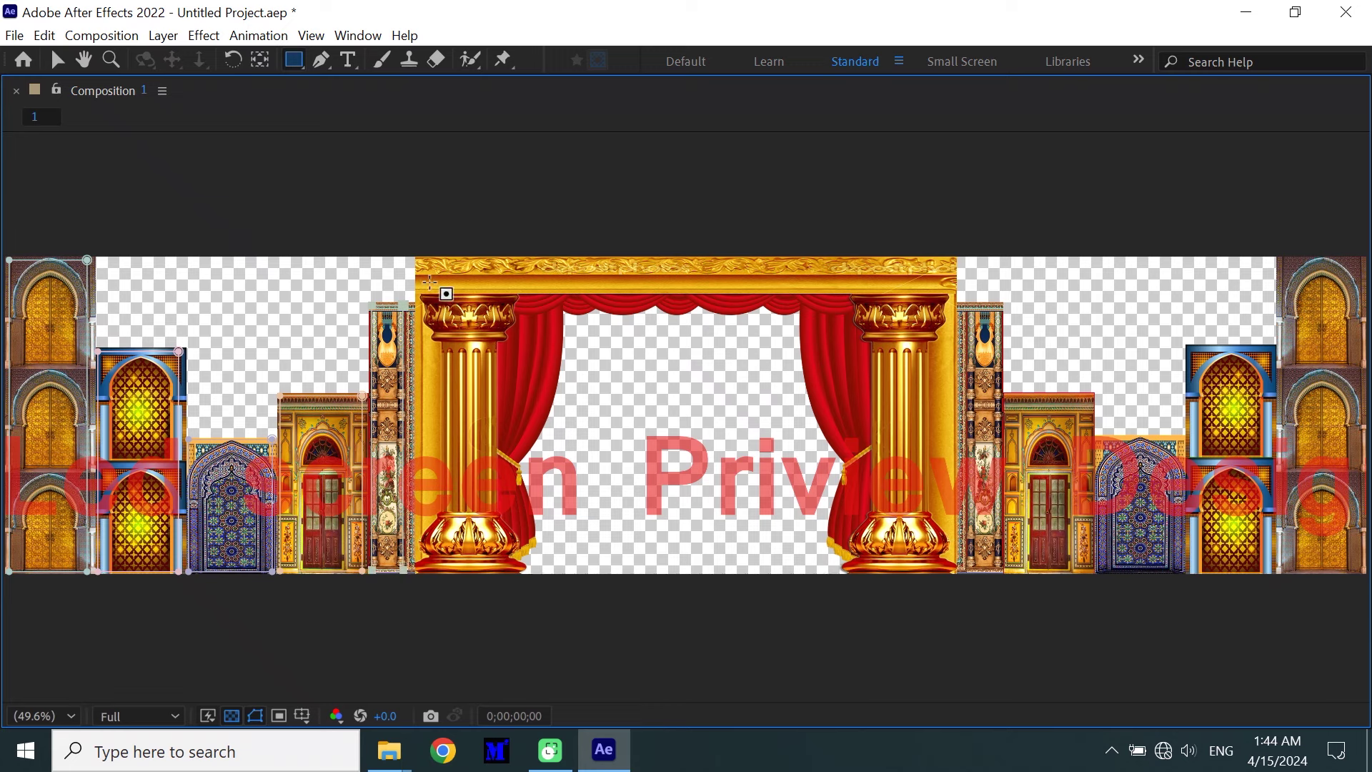
Draw rectangular masks on the solid around the golden stage frame, reaching just below the artwork, and around each of the five panels right of it
drag(416, 275, 948, 668)
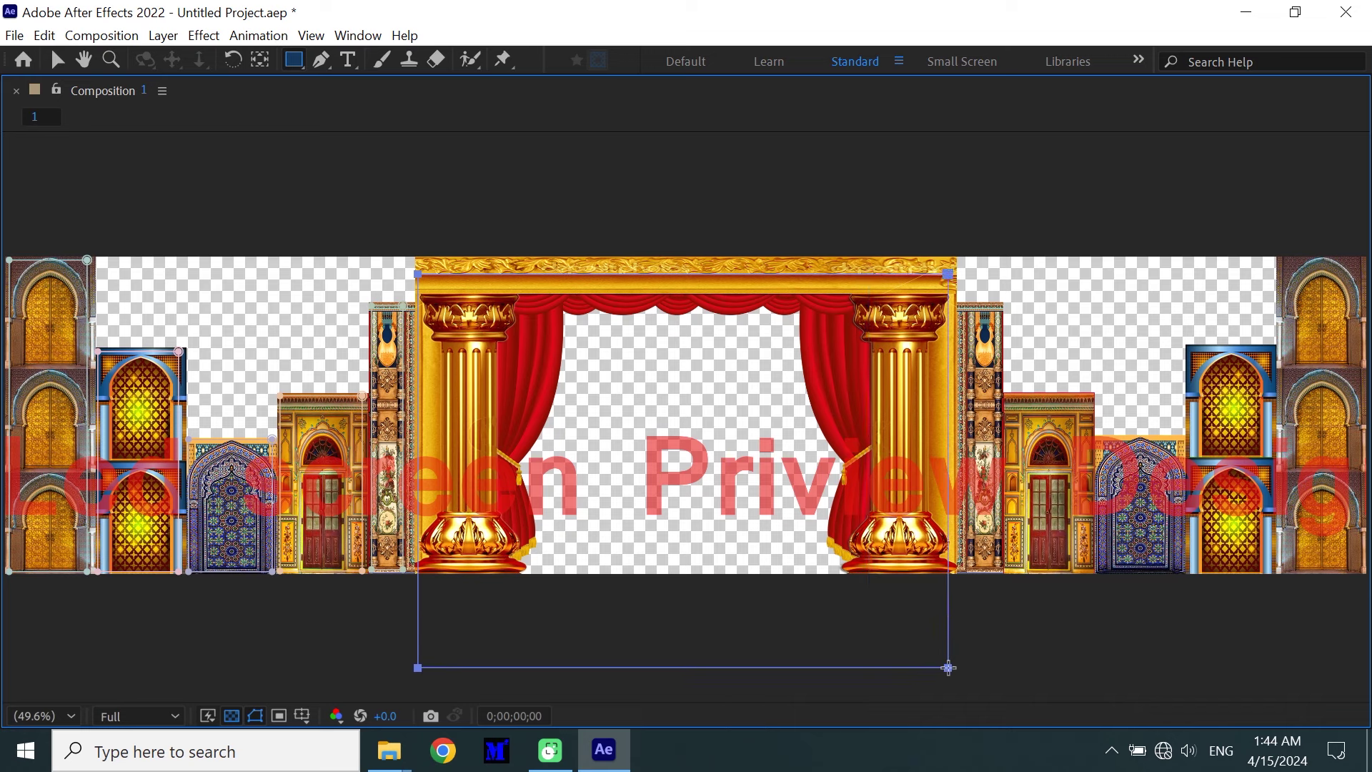
drag(948, 667, 948, 596)
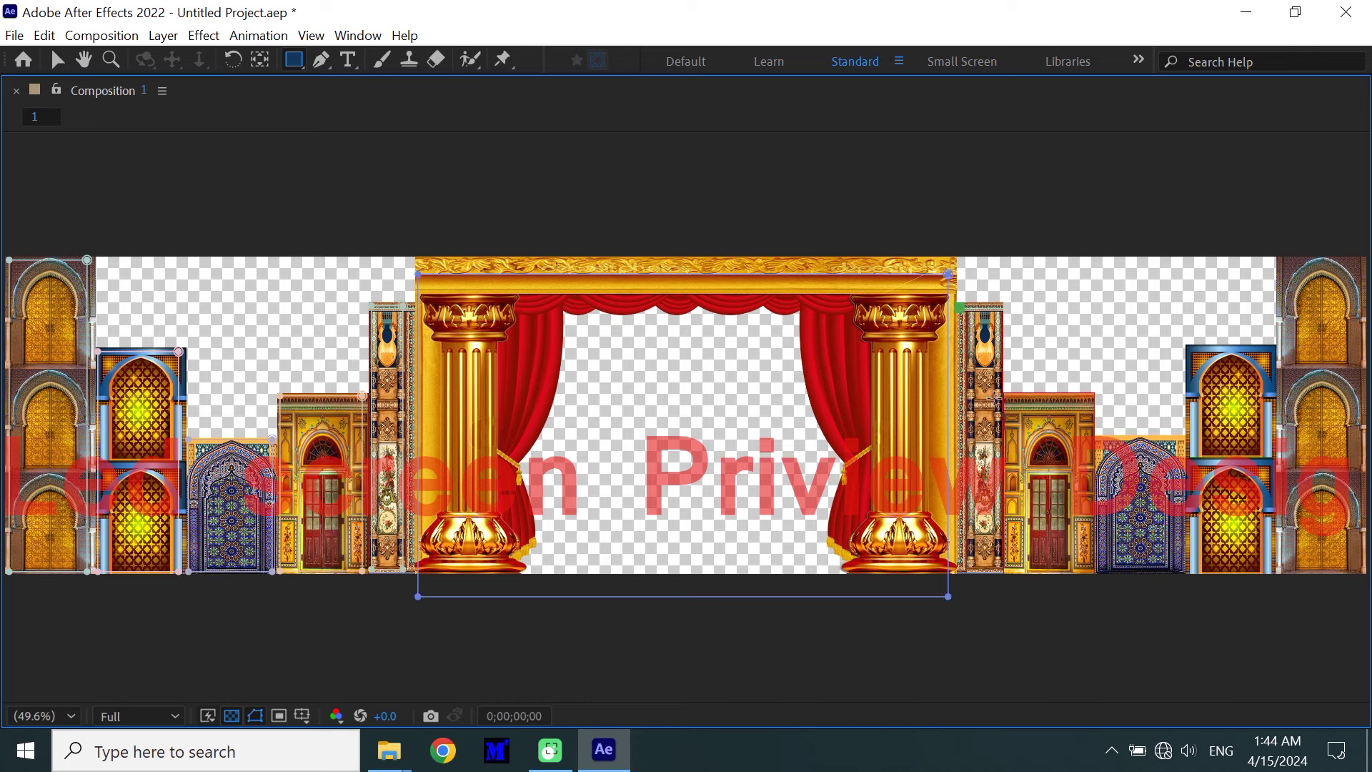
drag(991, 409, 996, 569)
drag(1017, 405, 1090, 572)
drag(1095, 435, 1182, 569)
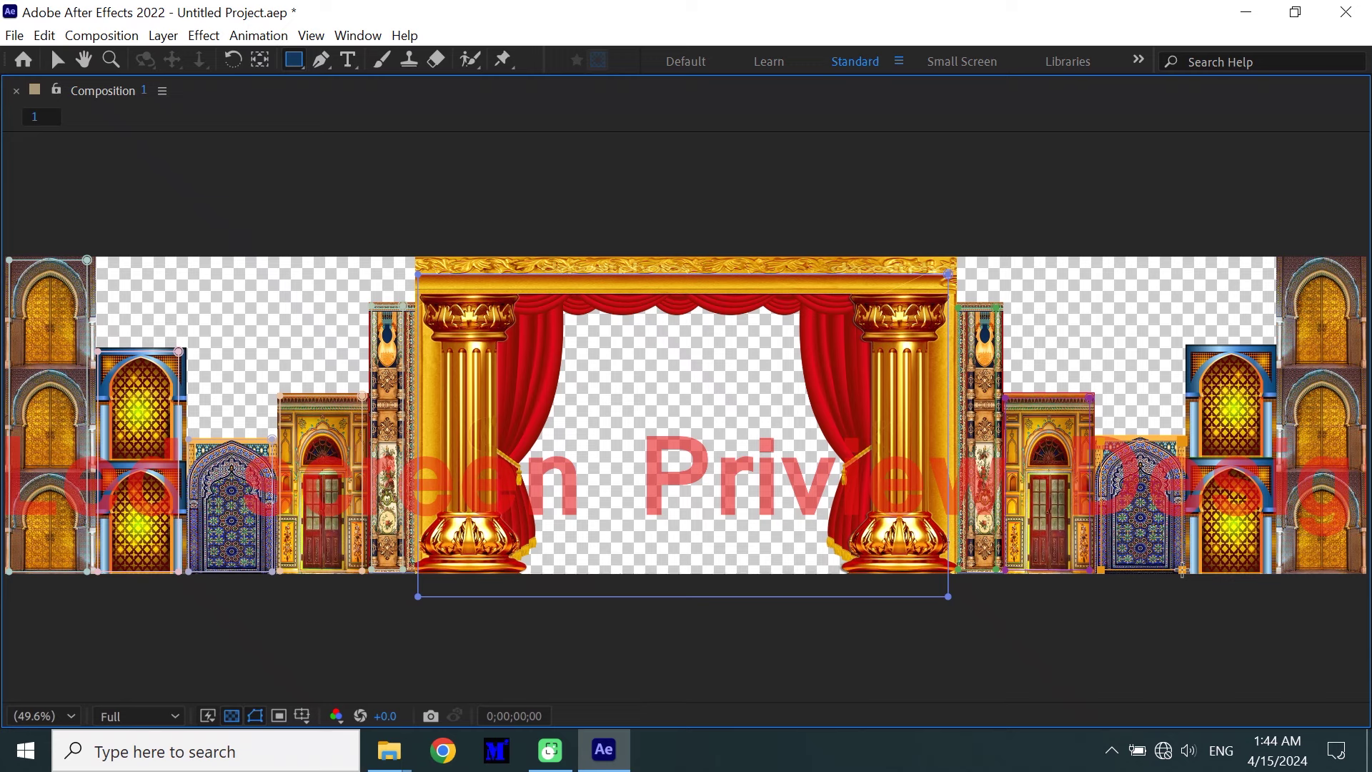
drag(1187, 346, 1270, 561)
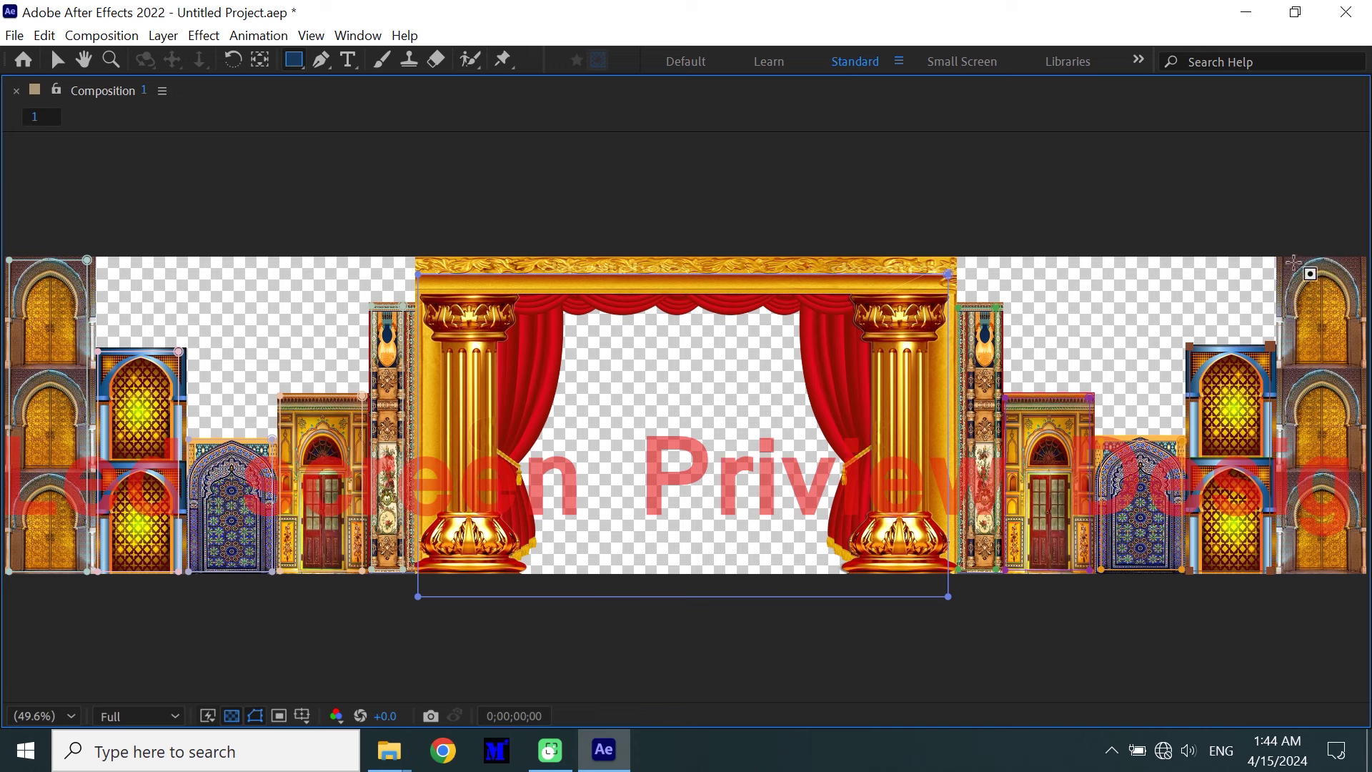
drag(1281, 260, 1361, 569)
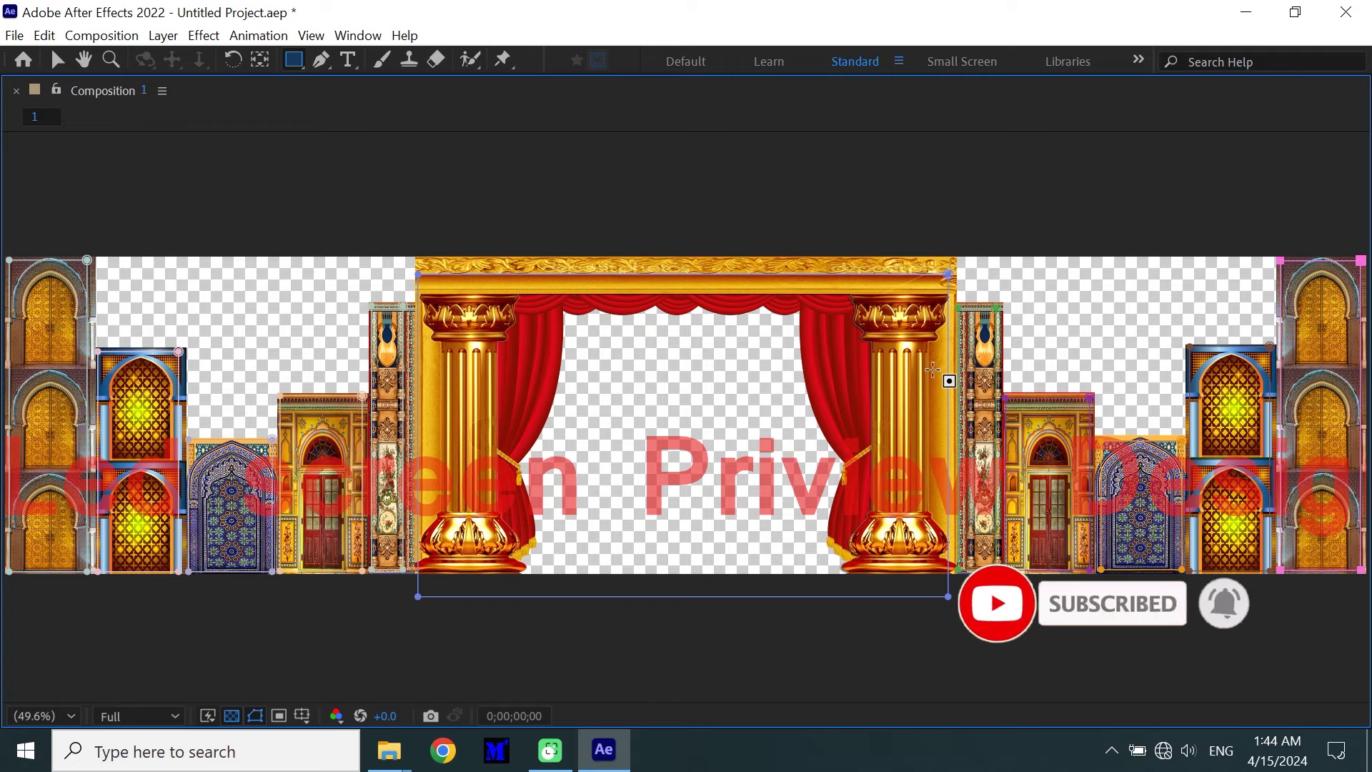
key(grave)
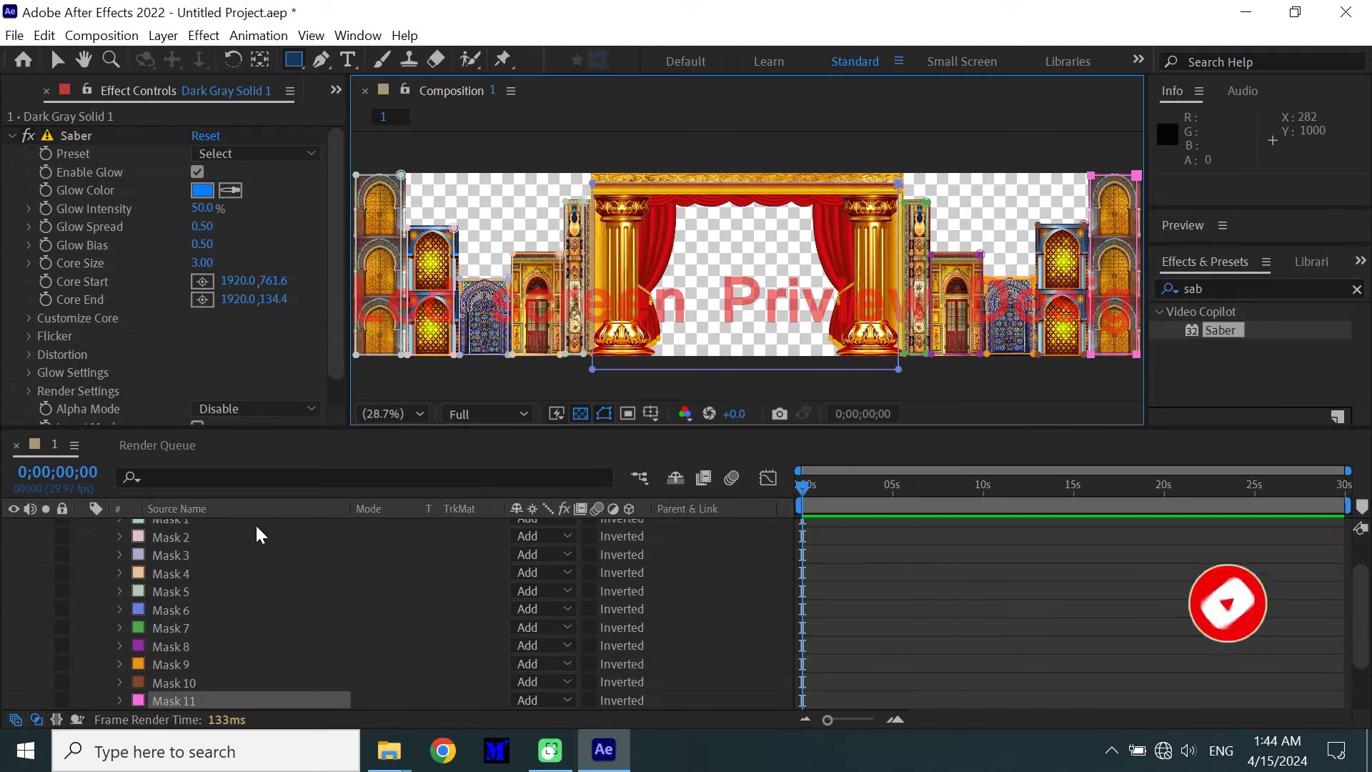
Collapse the solid's mask list and set its Saber preset to Electric
scroll(289, 593, up, 3)
click(85, 528)
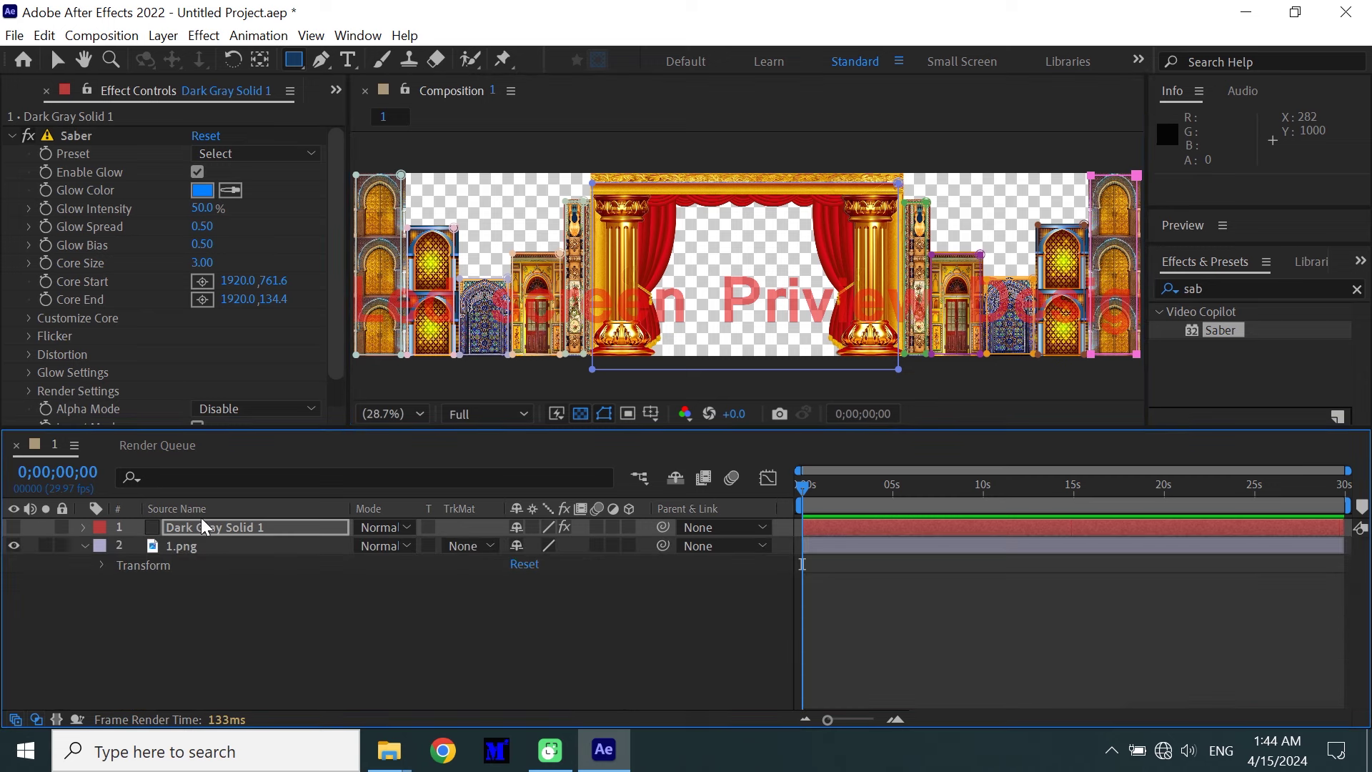
click(229, 526)
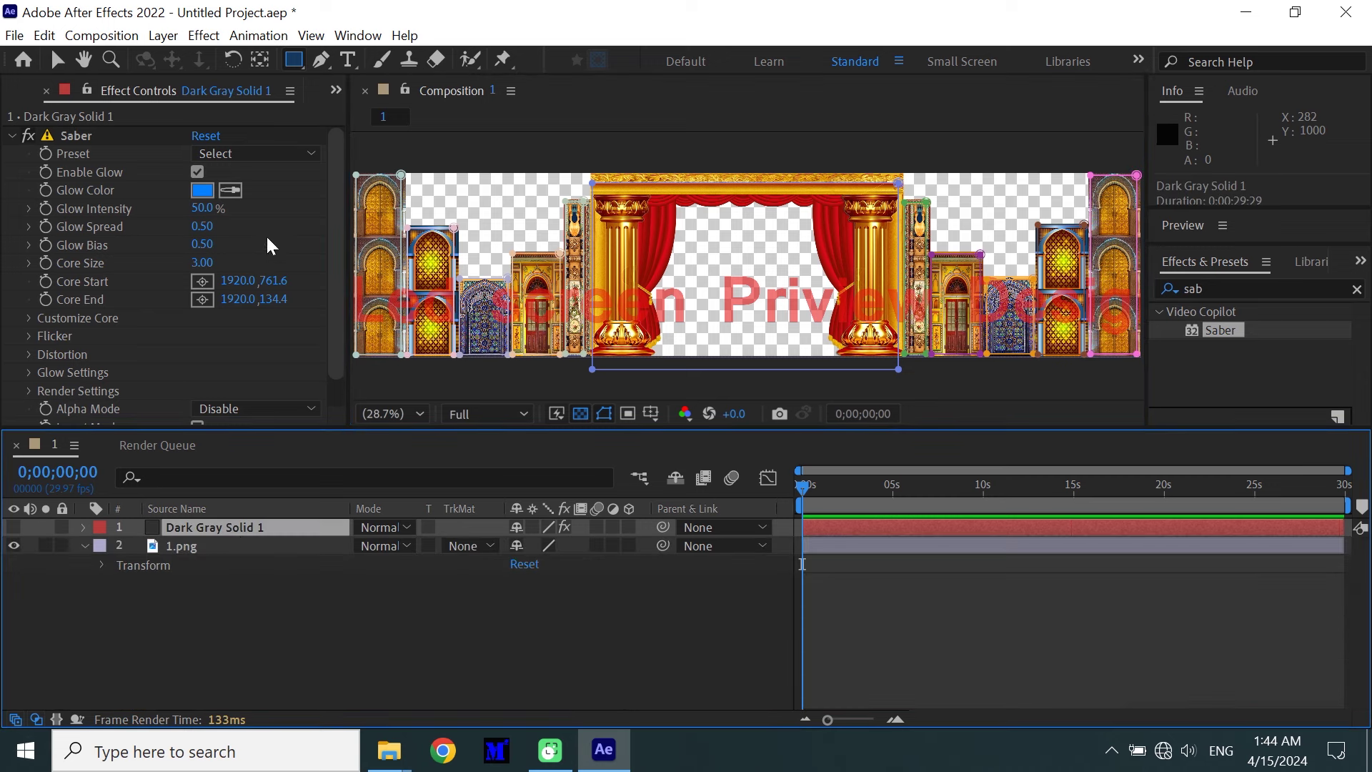
click(257, 154)
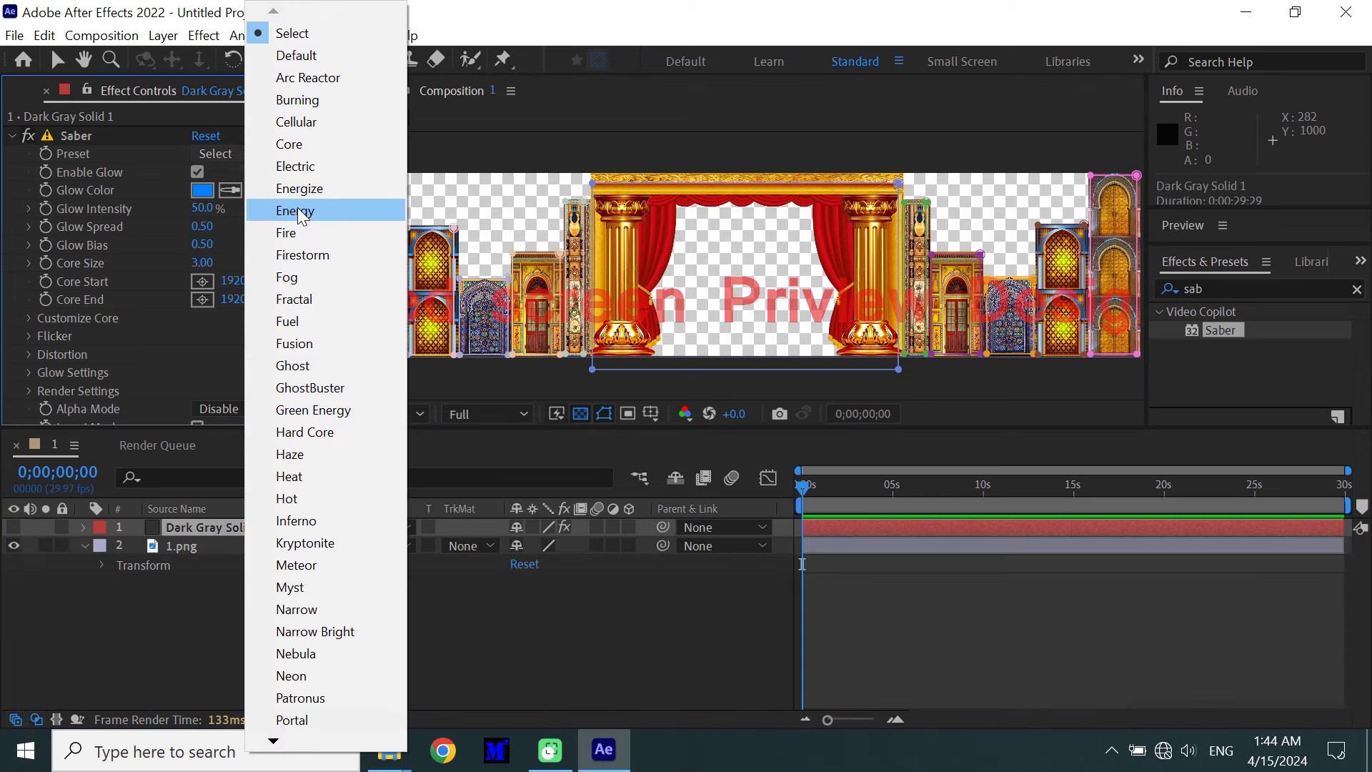
click(298, 166)
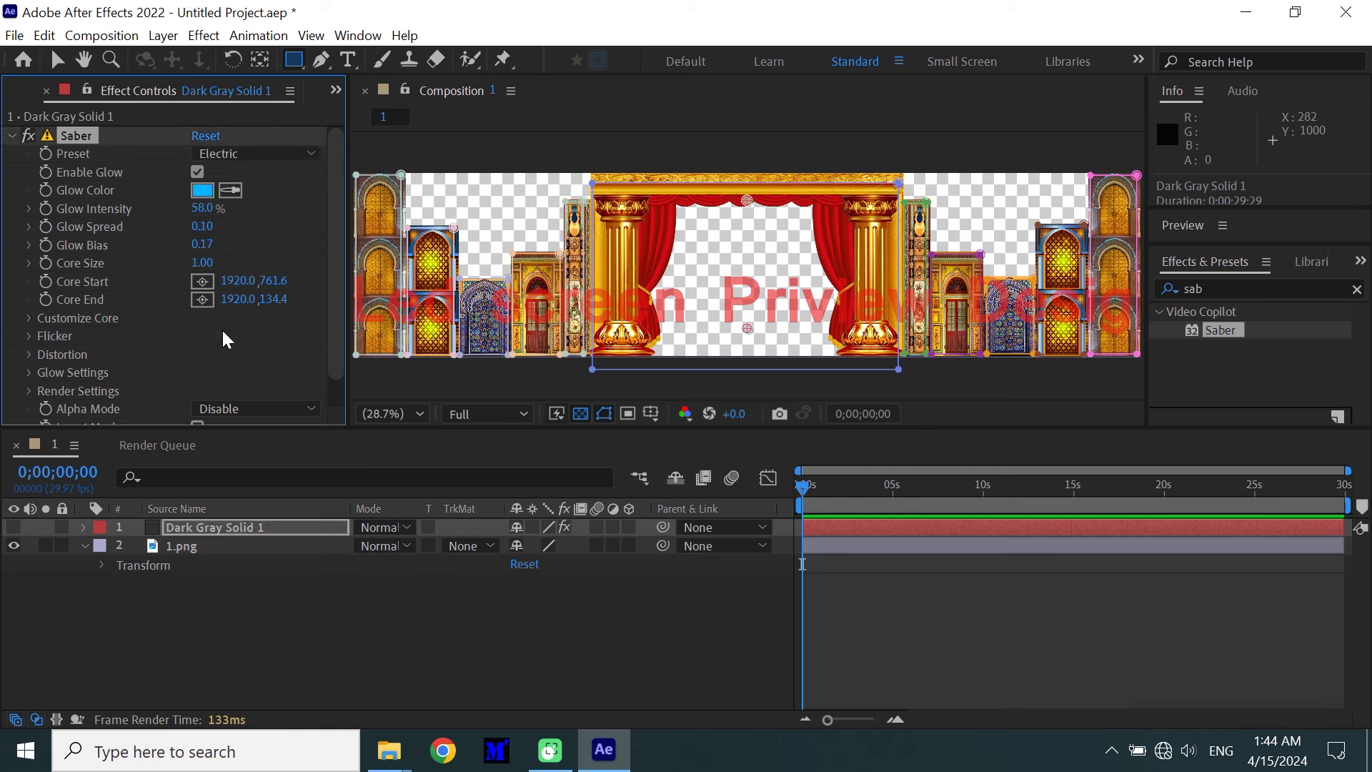
Set Saber's core type to Layer Masks so the glow follows the drawn masks
scroll(226, 339, down, 1)
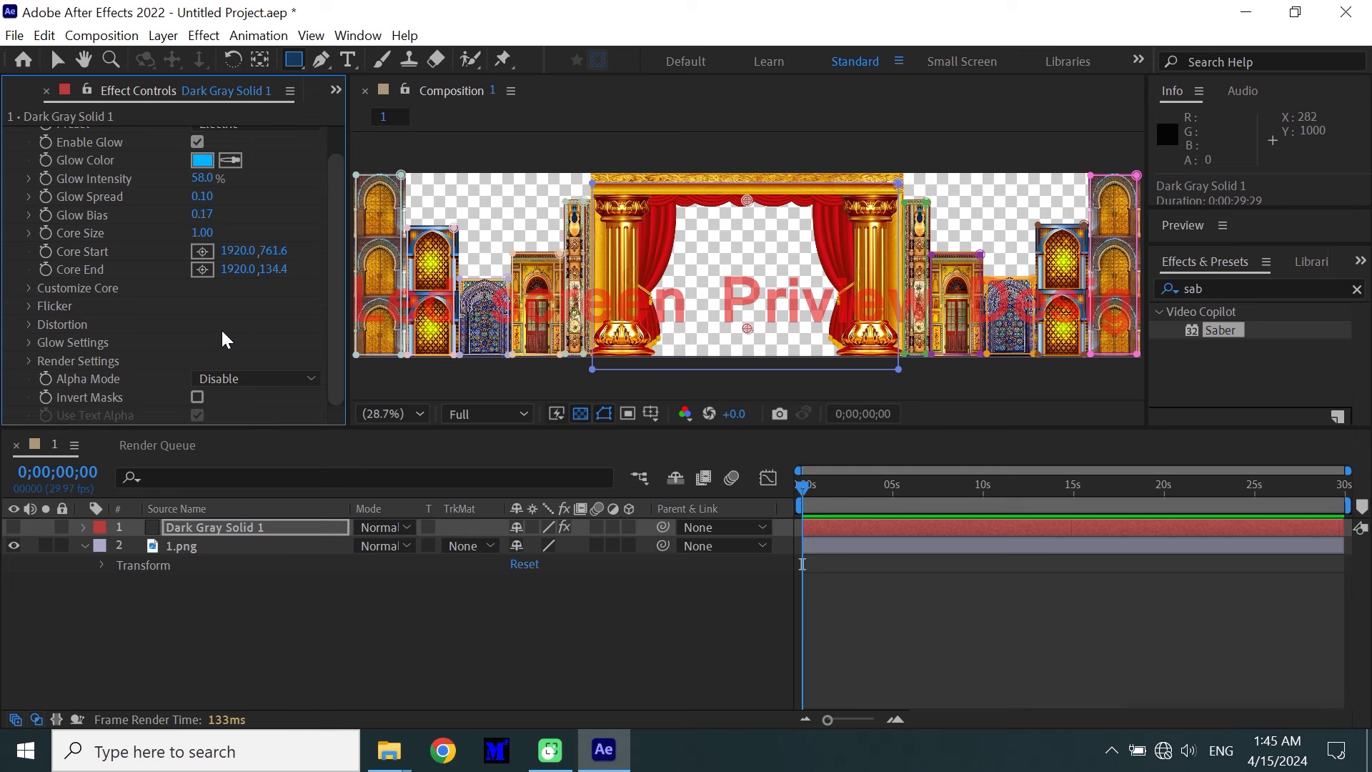
click(30, 288)
scroll(215, 270, down, 4)
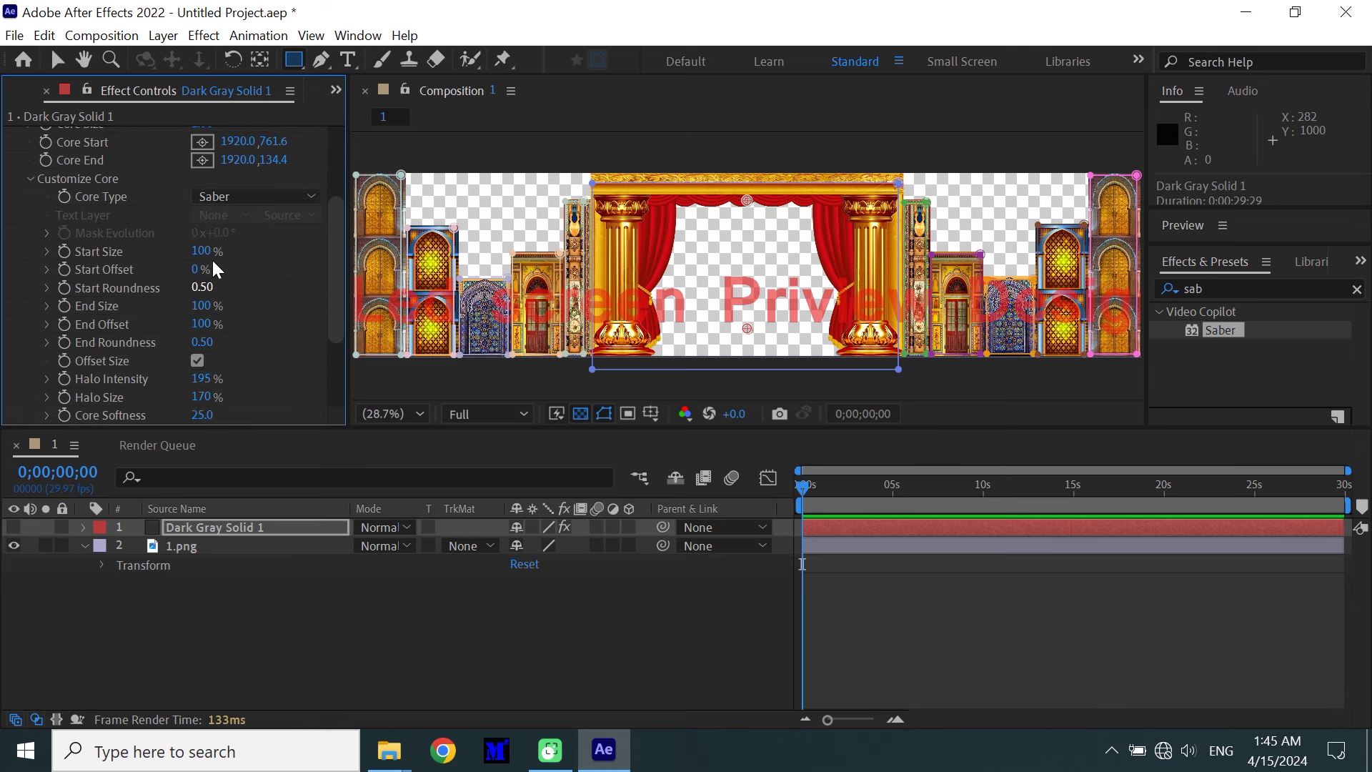
click(219, 202)
click(246, 242)
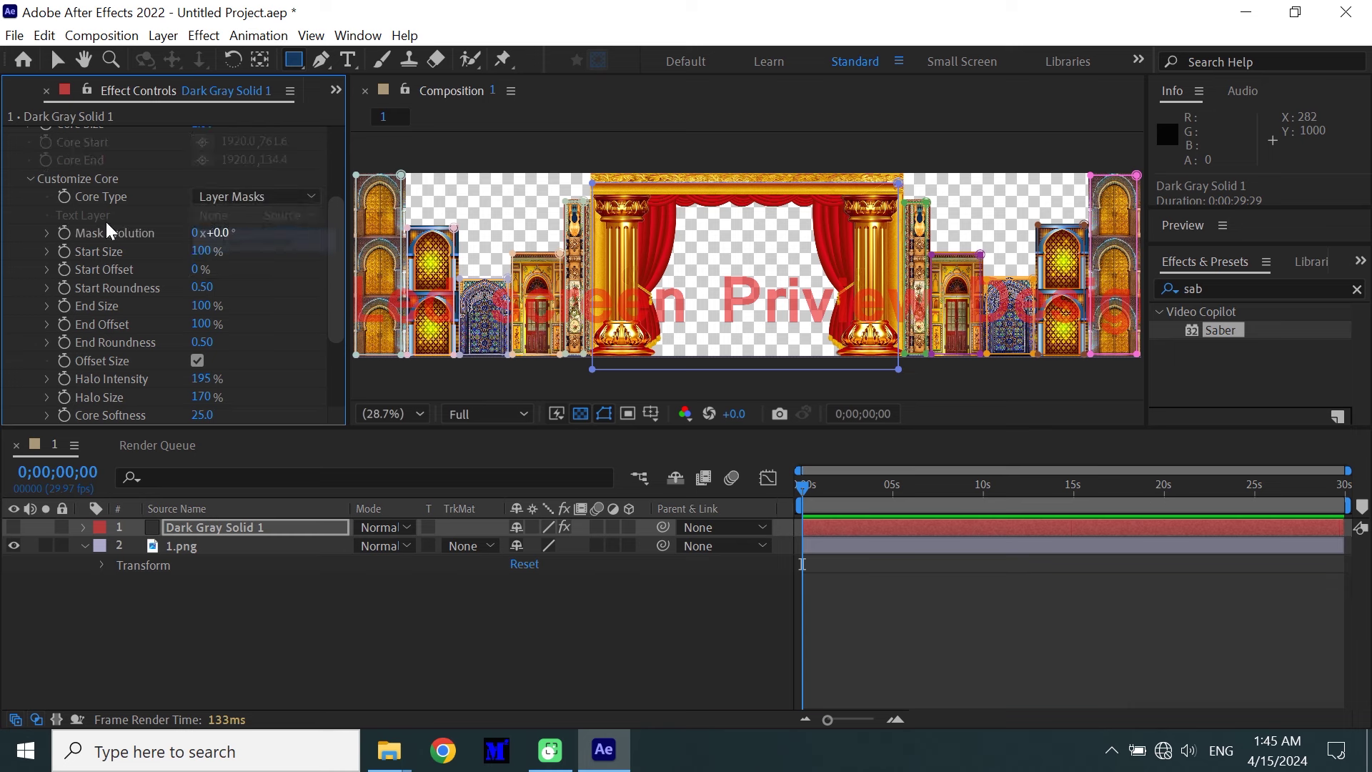
click(29, 178)
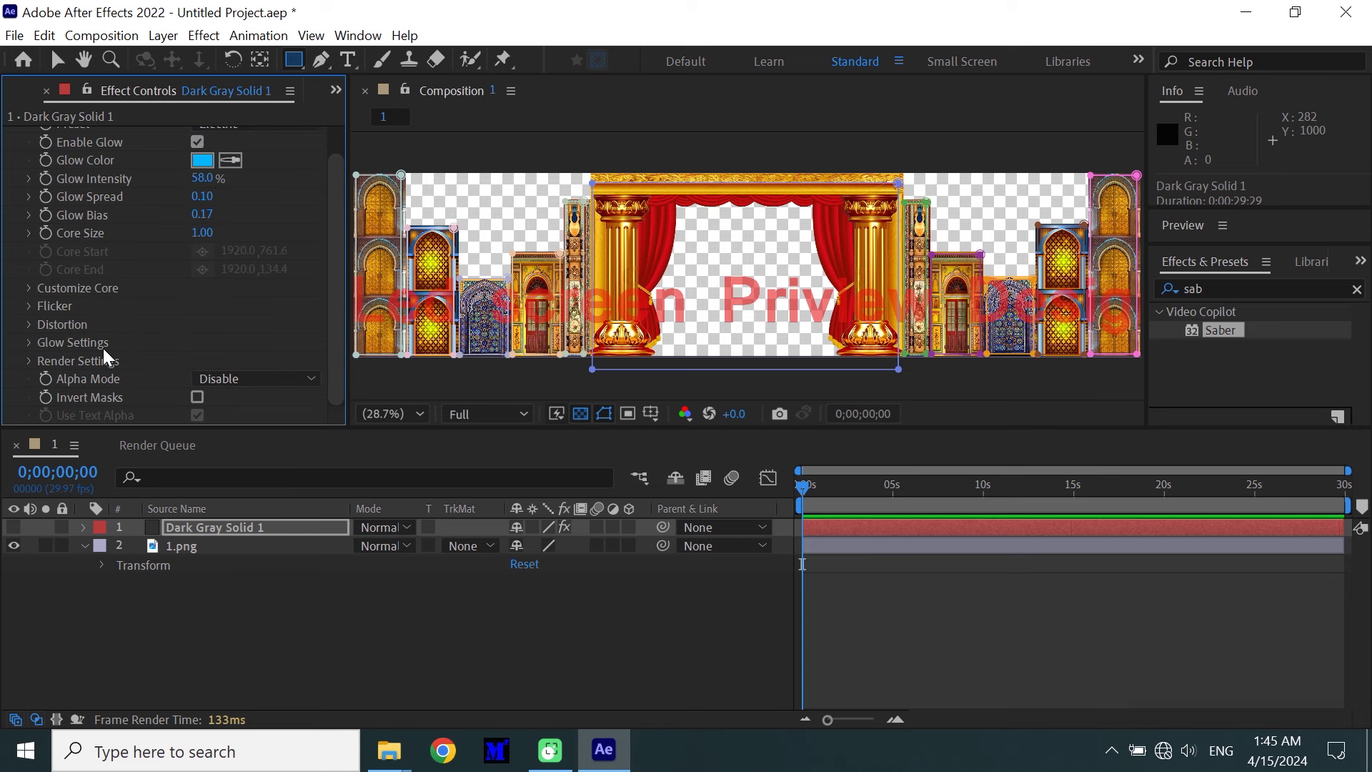
Set Saber's composite setting to Transparent in its render settings, leaving motion blur on
click(30, 361)
scroll(64, 368, down, 3)
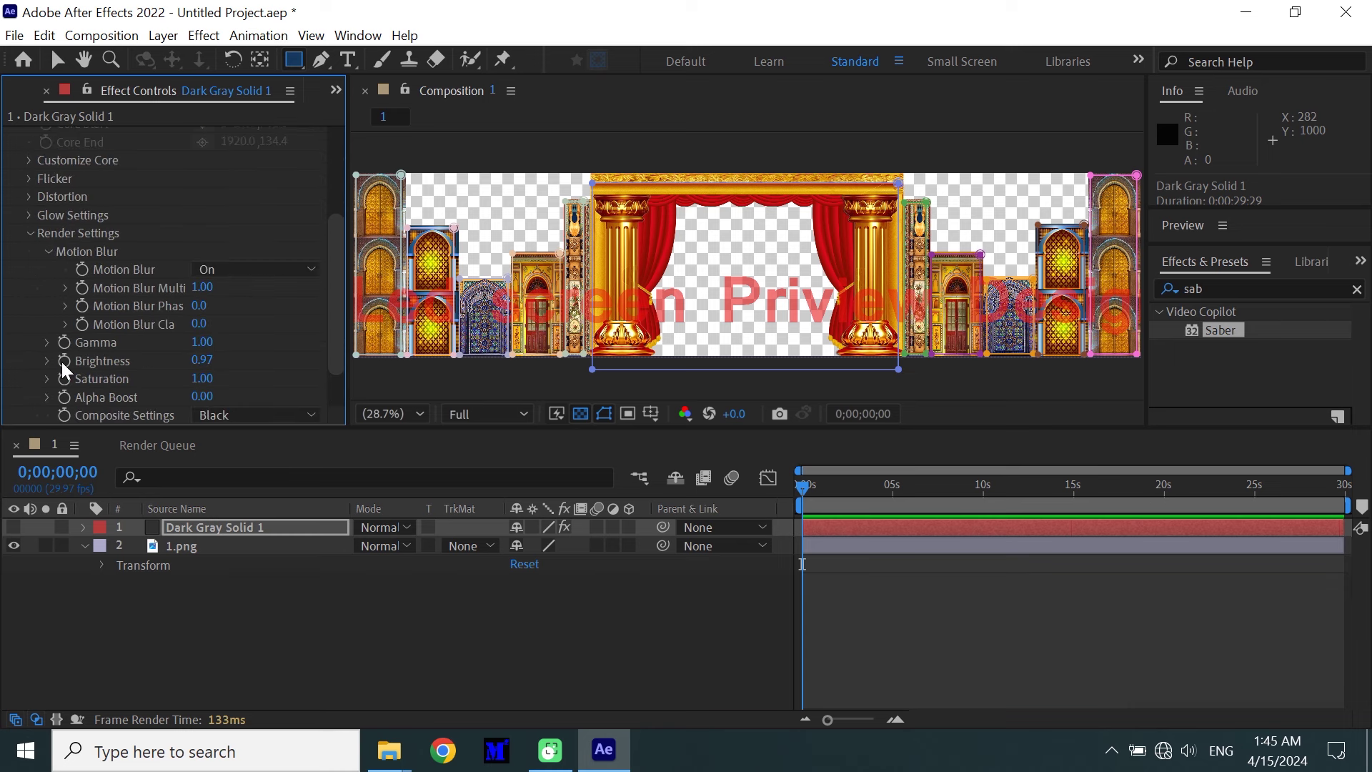
click(239, 279)
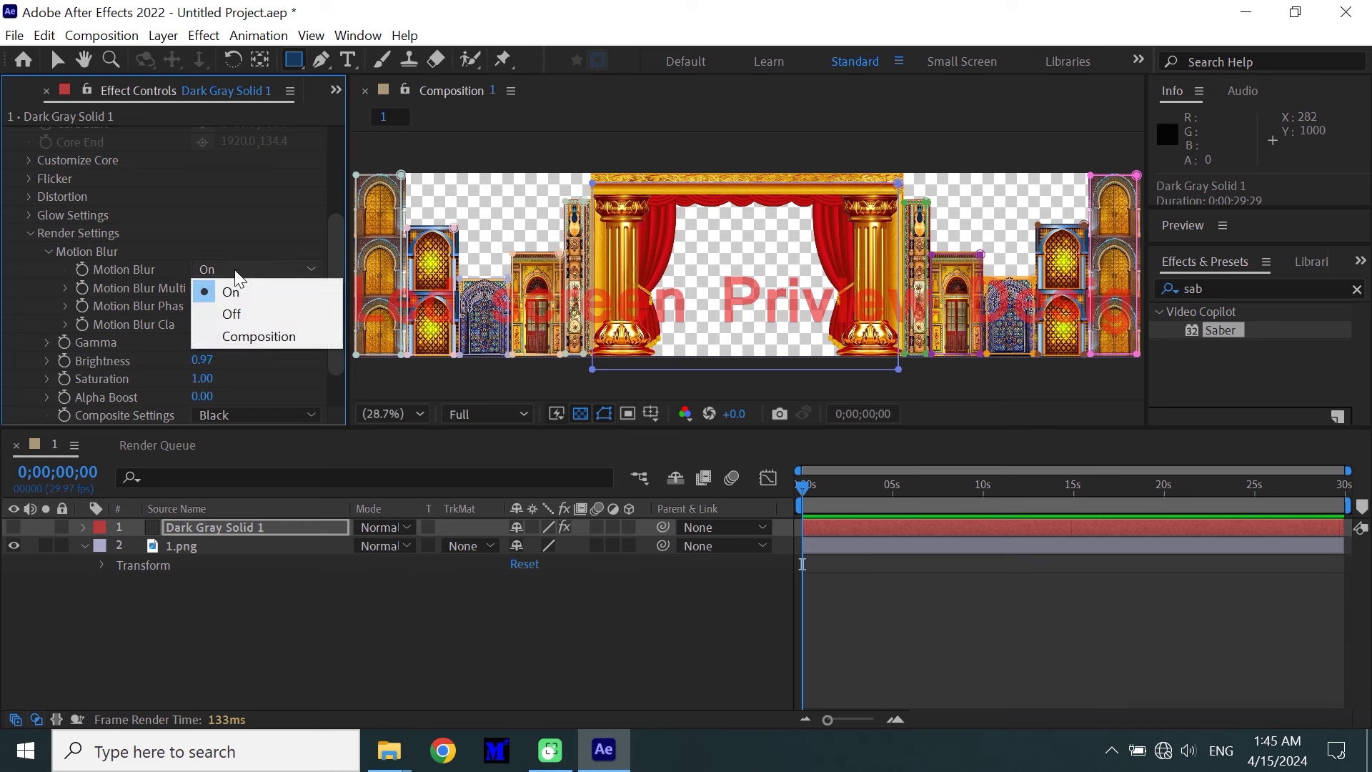
click(240, 269)
click(222, 427)
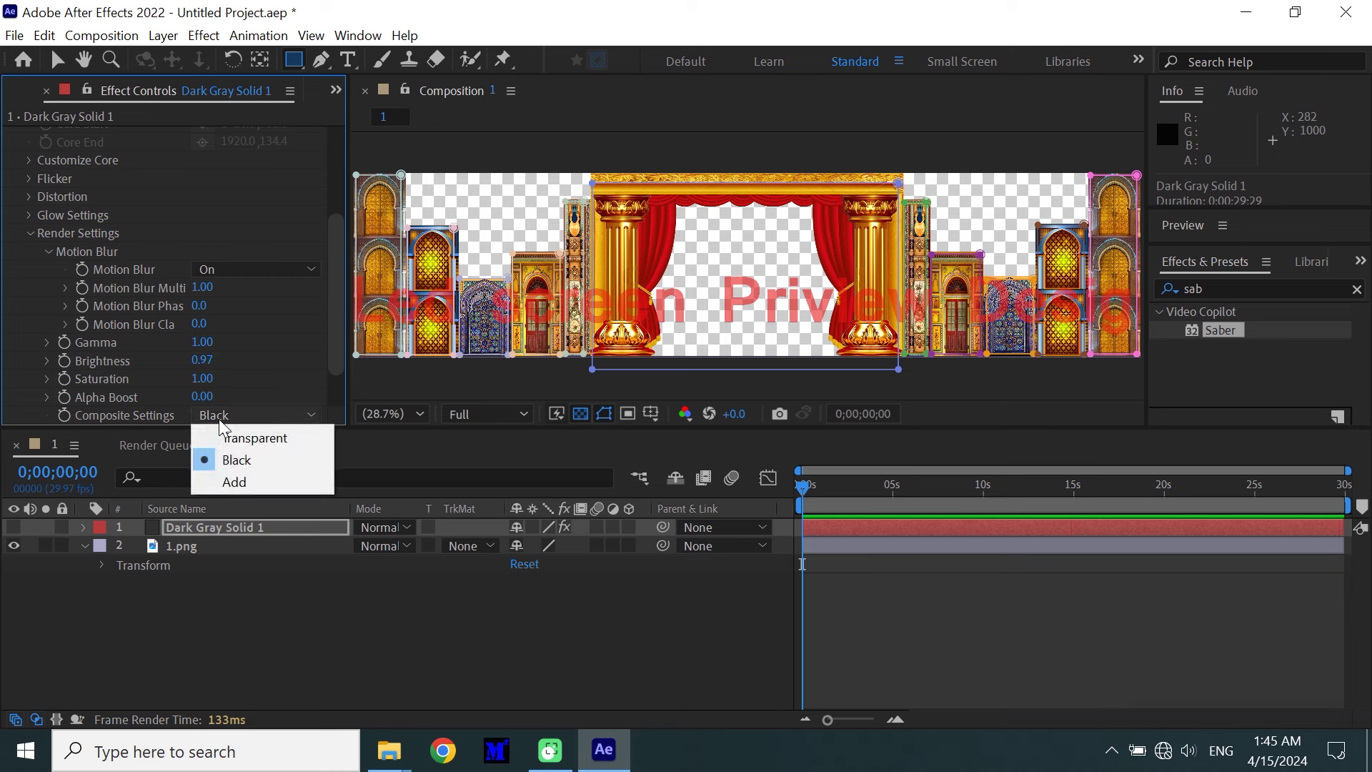
click(230, 436)
Show the dark gray solid again, deselect it and play a preview of the glowing borders
click(14, 528)
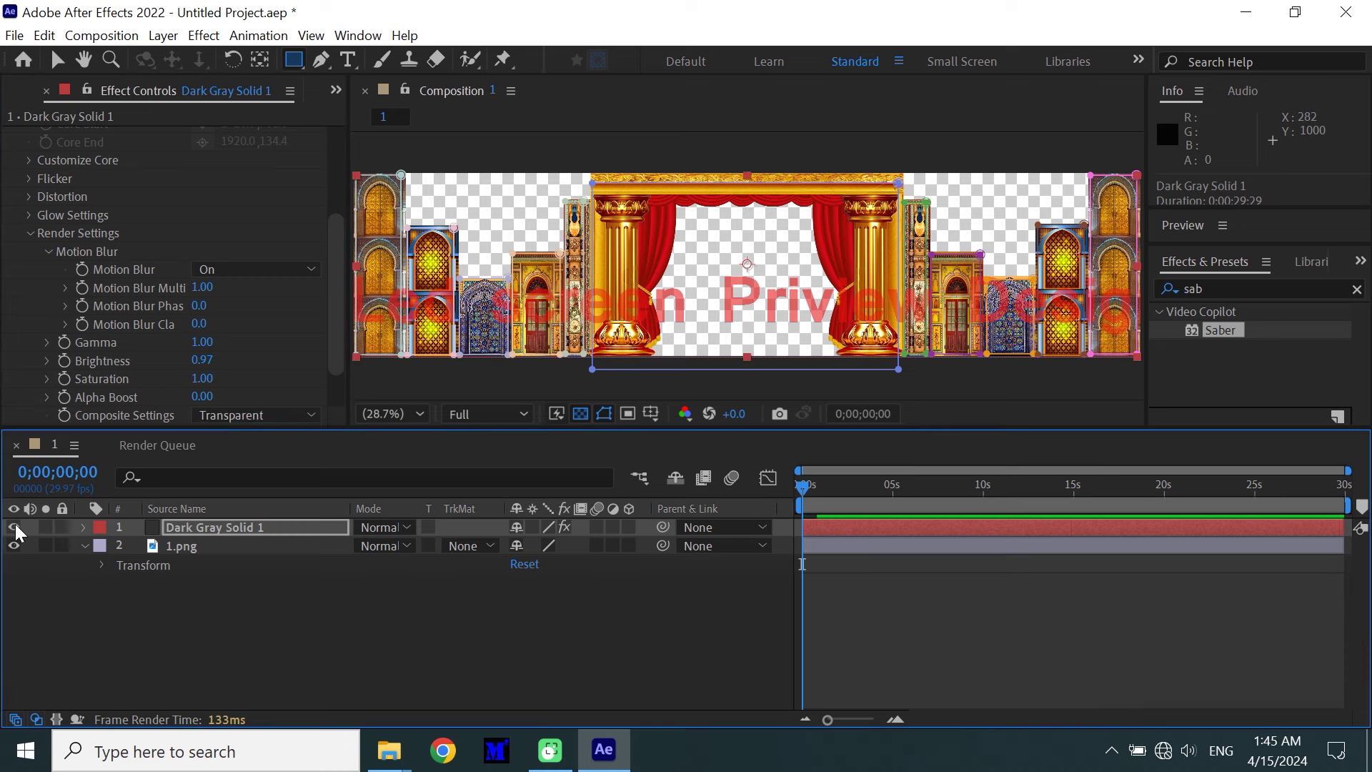
click(209, 609)
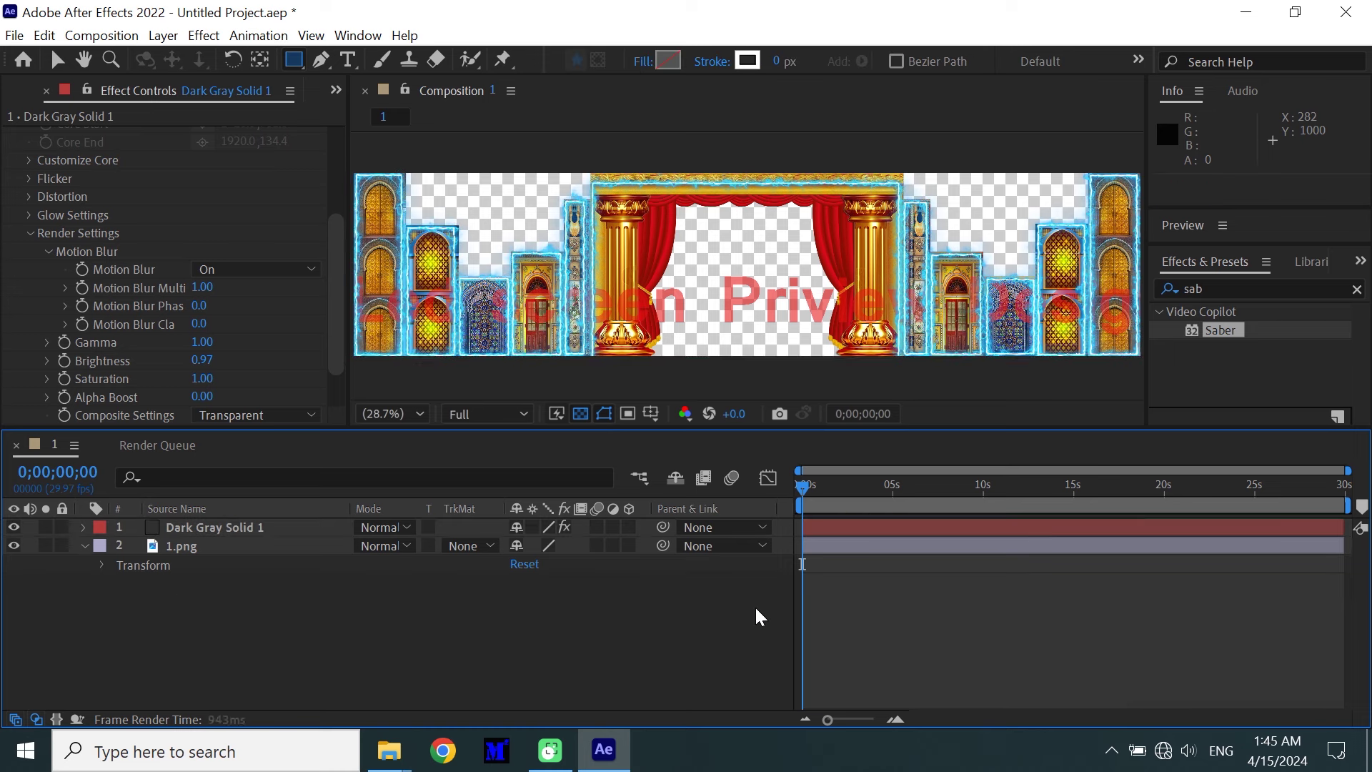
key(space)
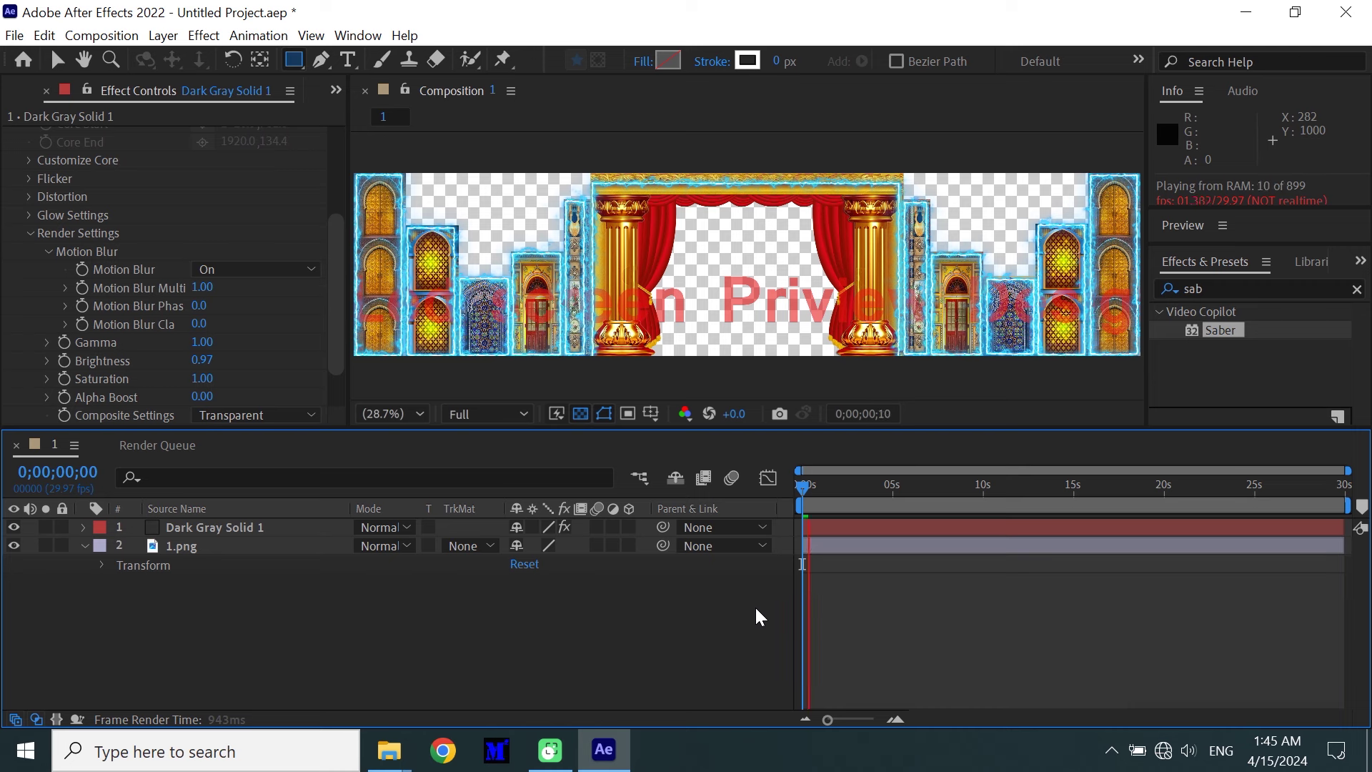
Stop the preview and replay the glowing borders from near the start of the timeline
key(space)
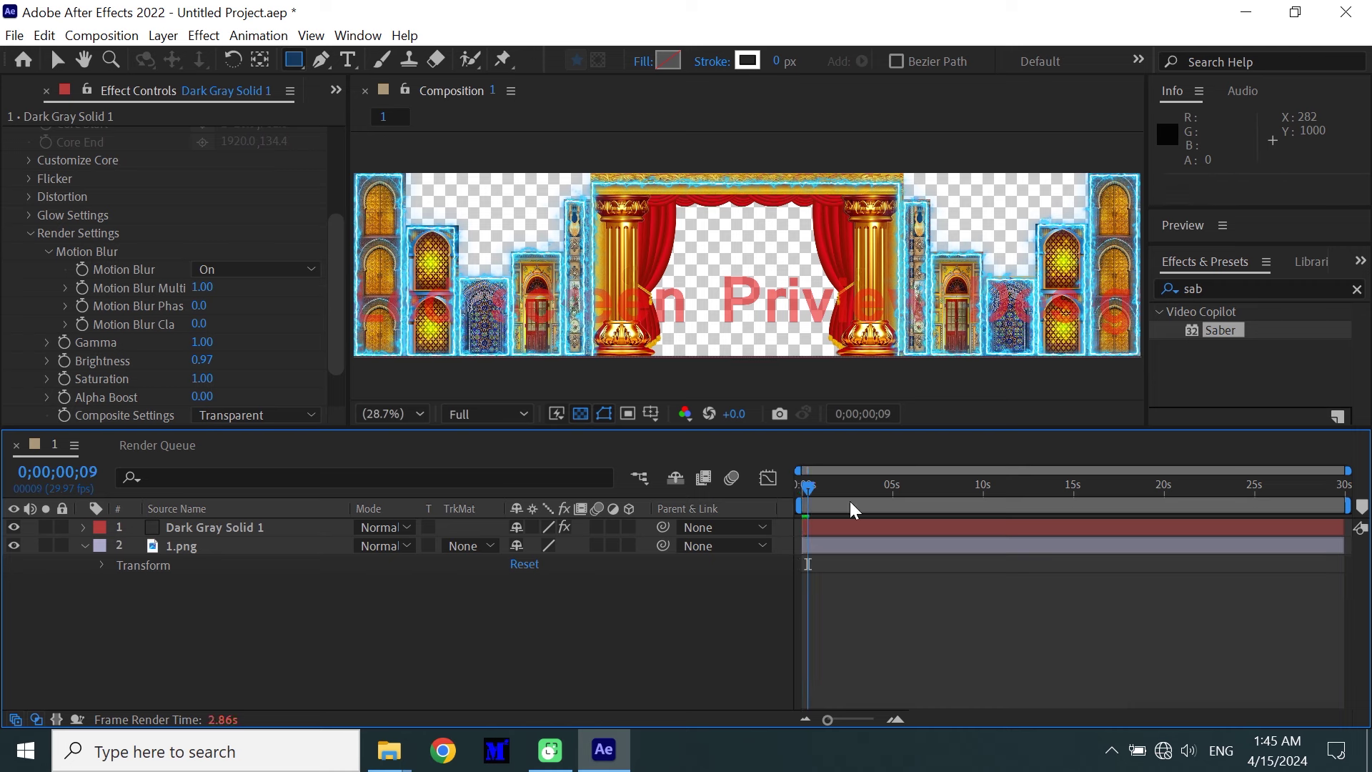
click(1222, 226)
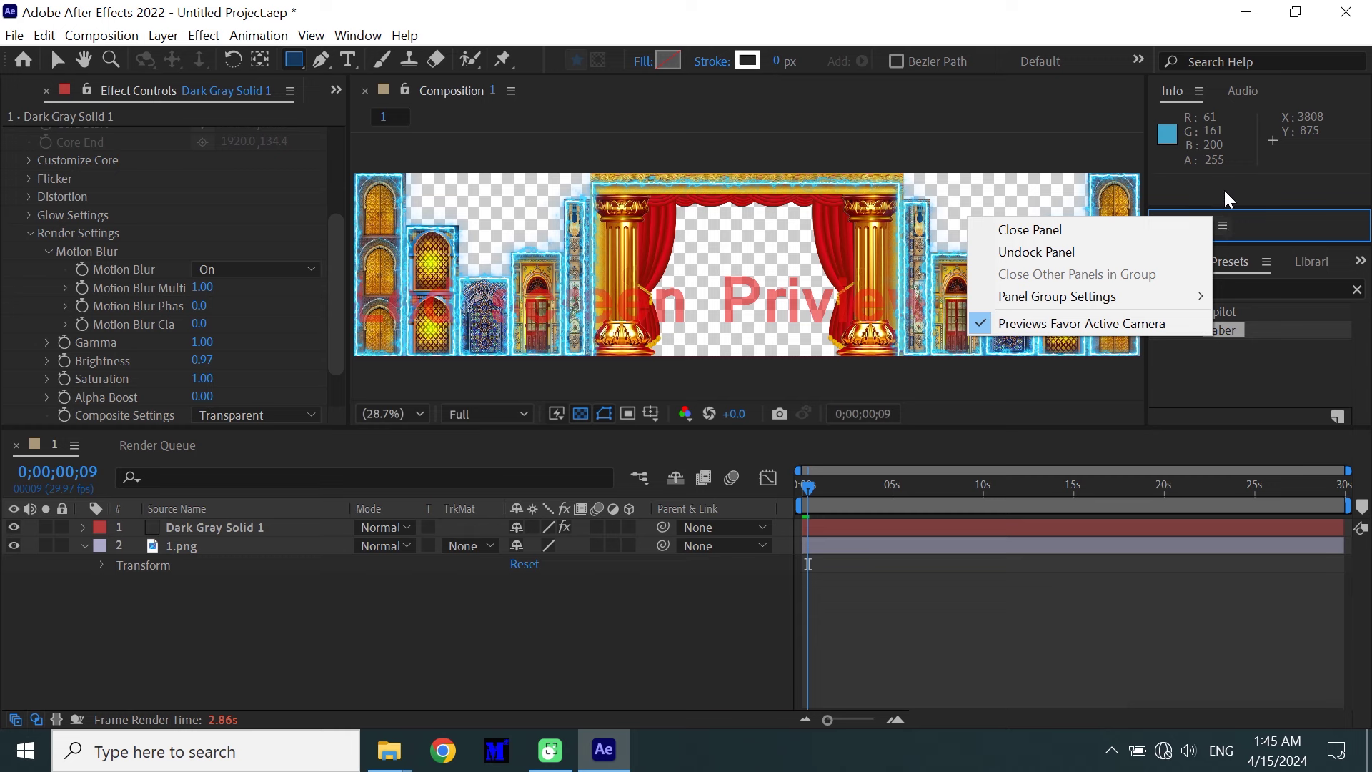
click(1226, 199)
click(812, 495)
key(space)
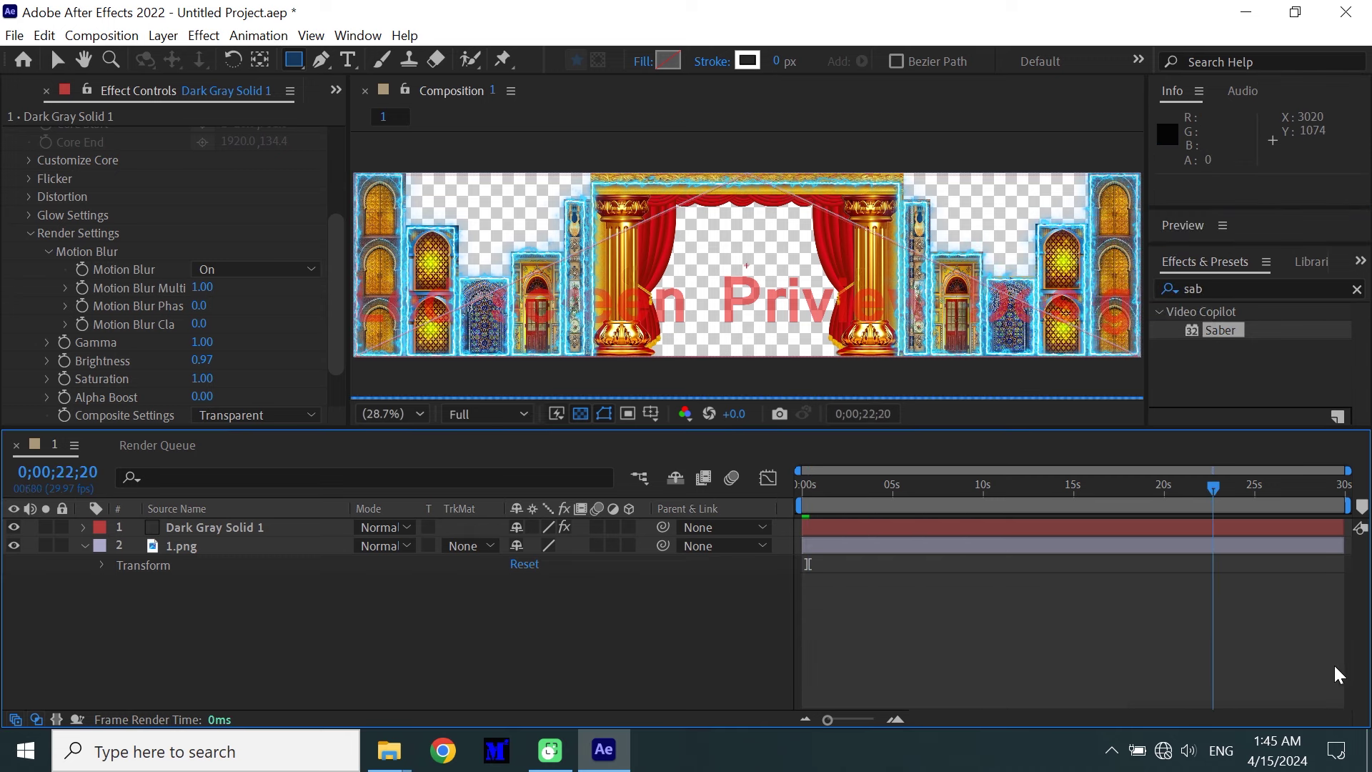
End the work area at 0;00;15;03 and check the borders at other points within it
drag(1221, 645, 1078, 639)
key(n)
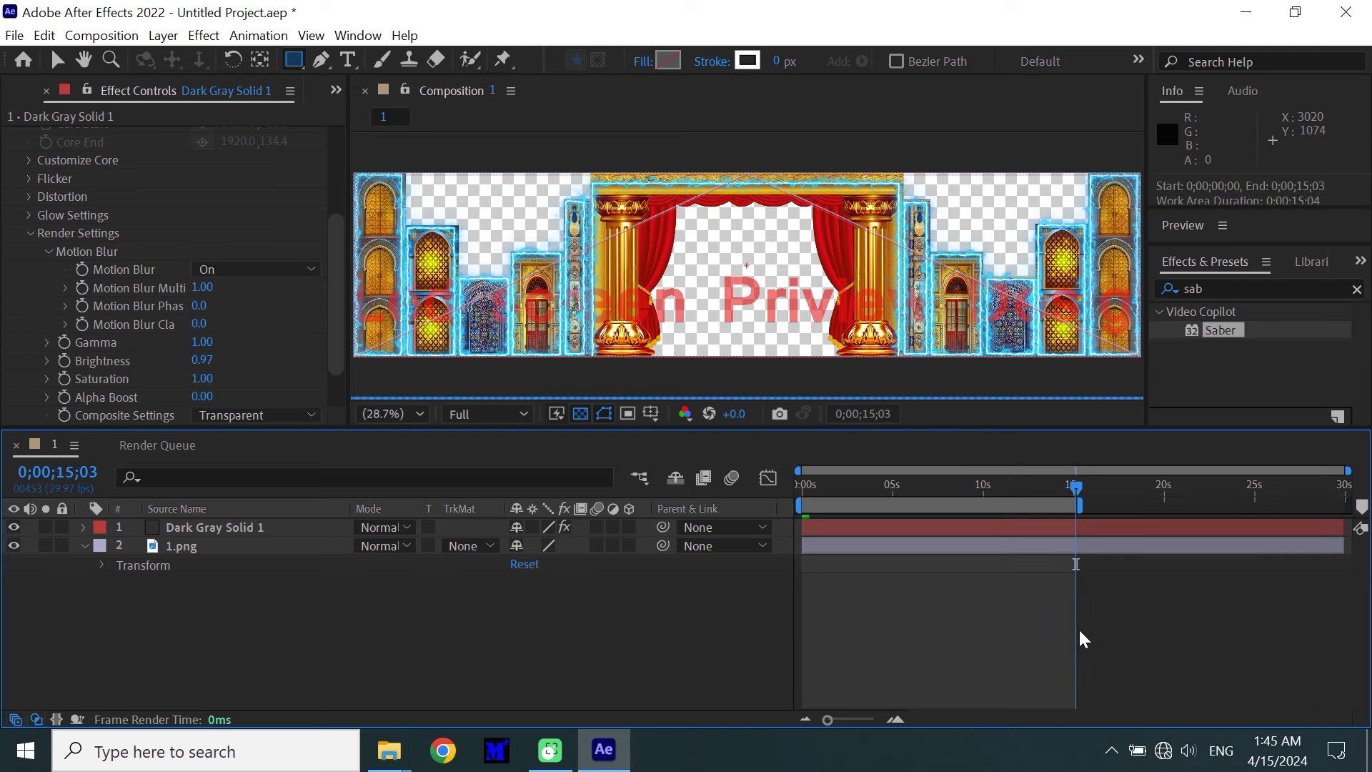
drag(1076, 489, 984, 500)
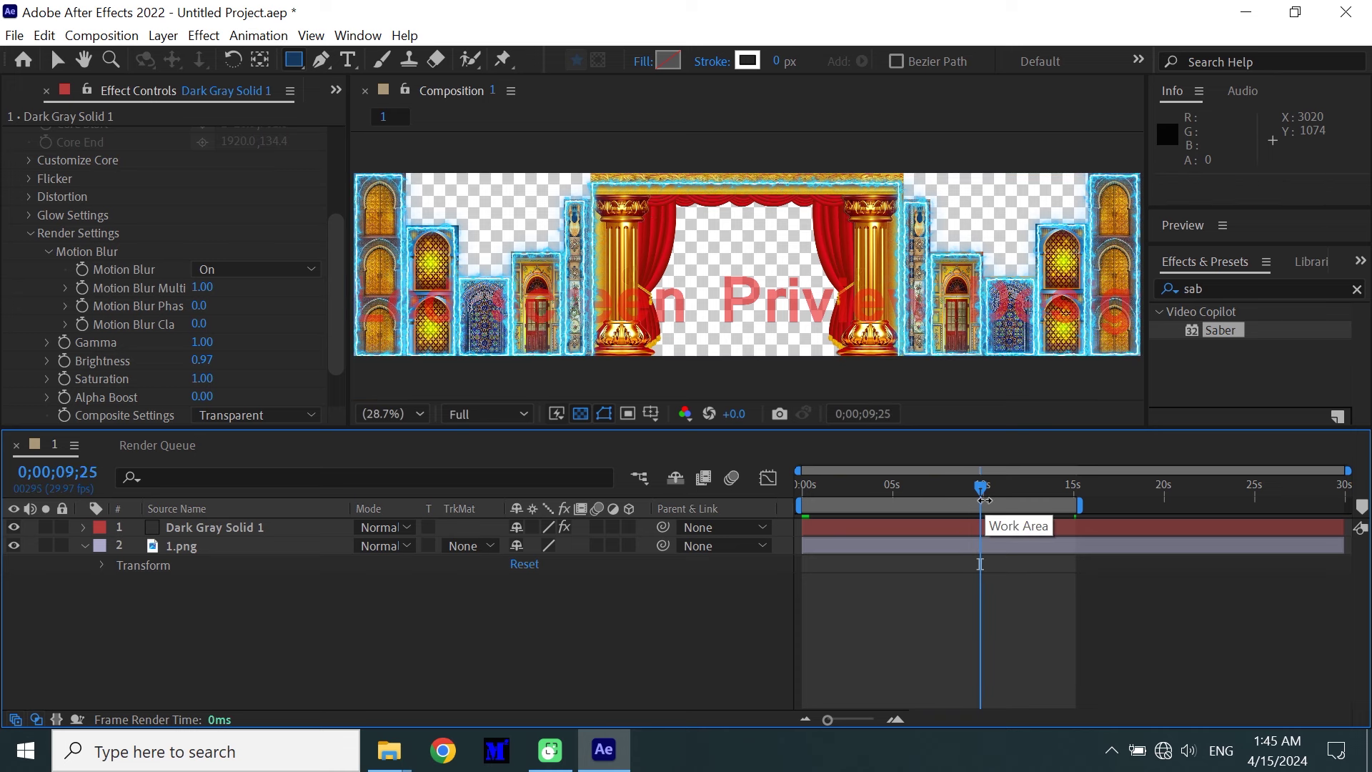
key(space)
drag(988, 492, 1044, 493)
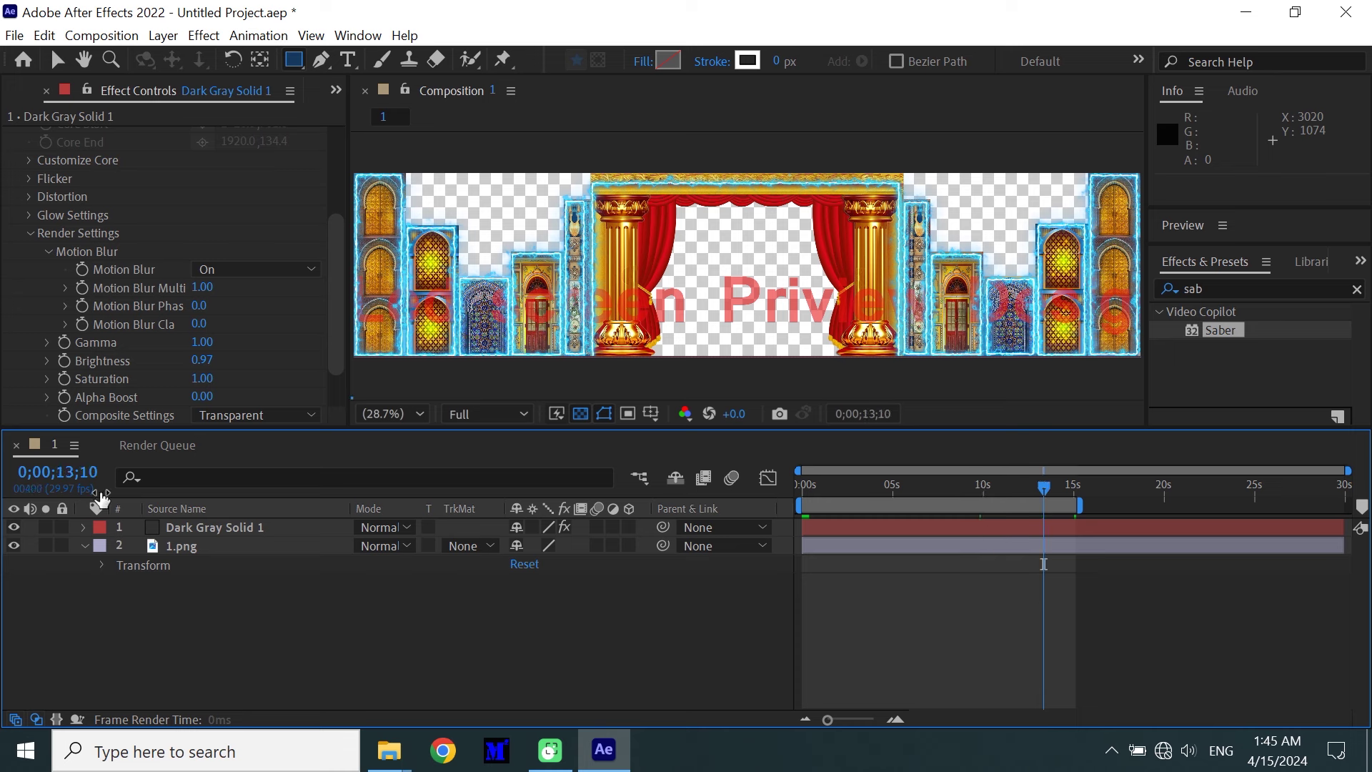
Hide the 1.png layer, keep the solid's mask list collapsed and add the composition to the render queue
click(14, 546)
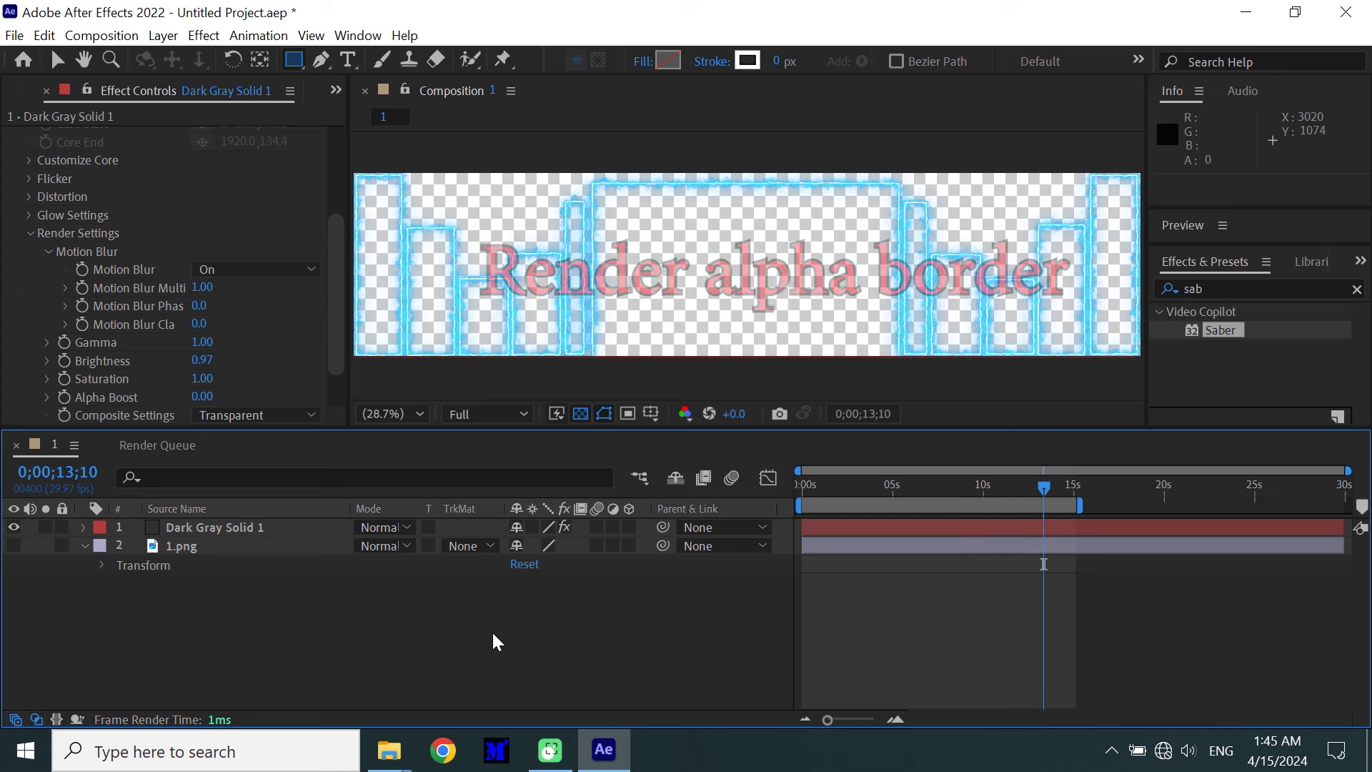
key(m)
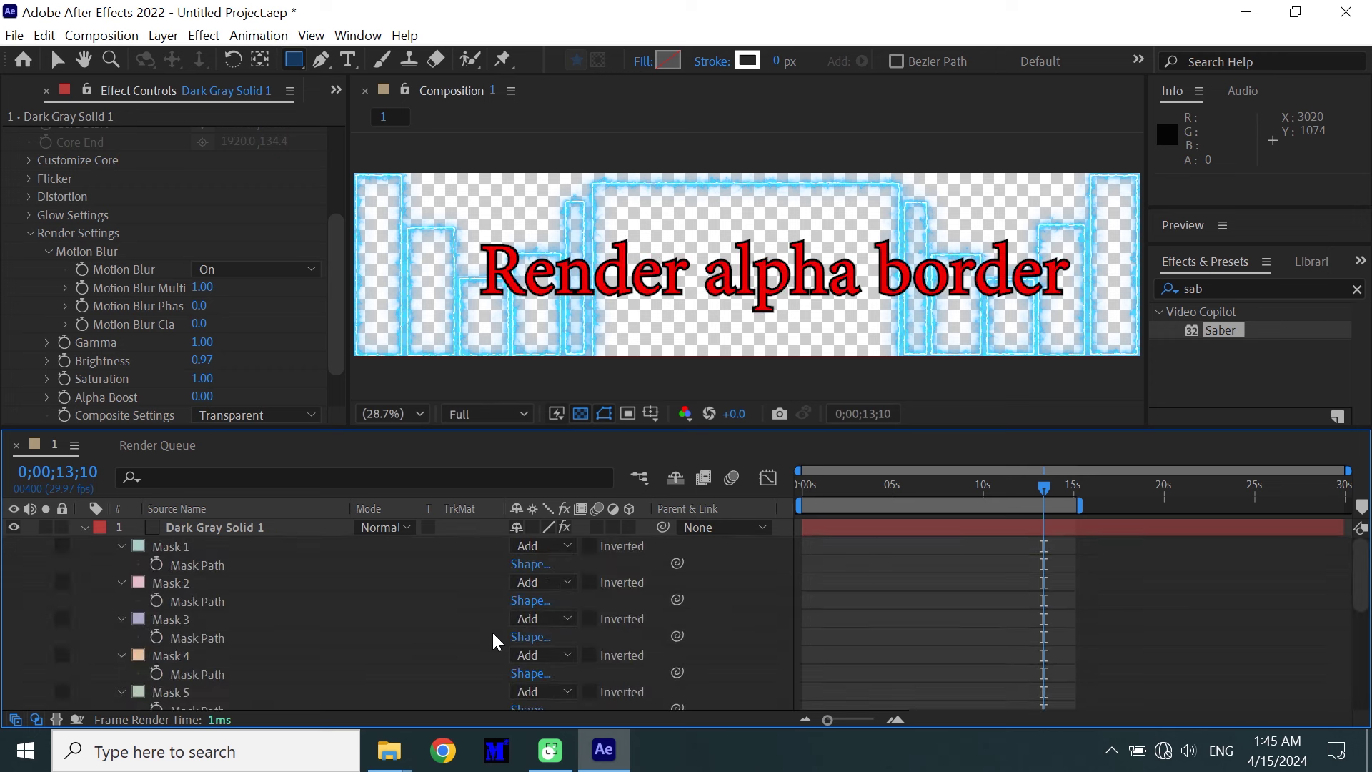
click(85, 527)
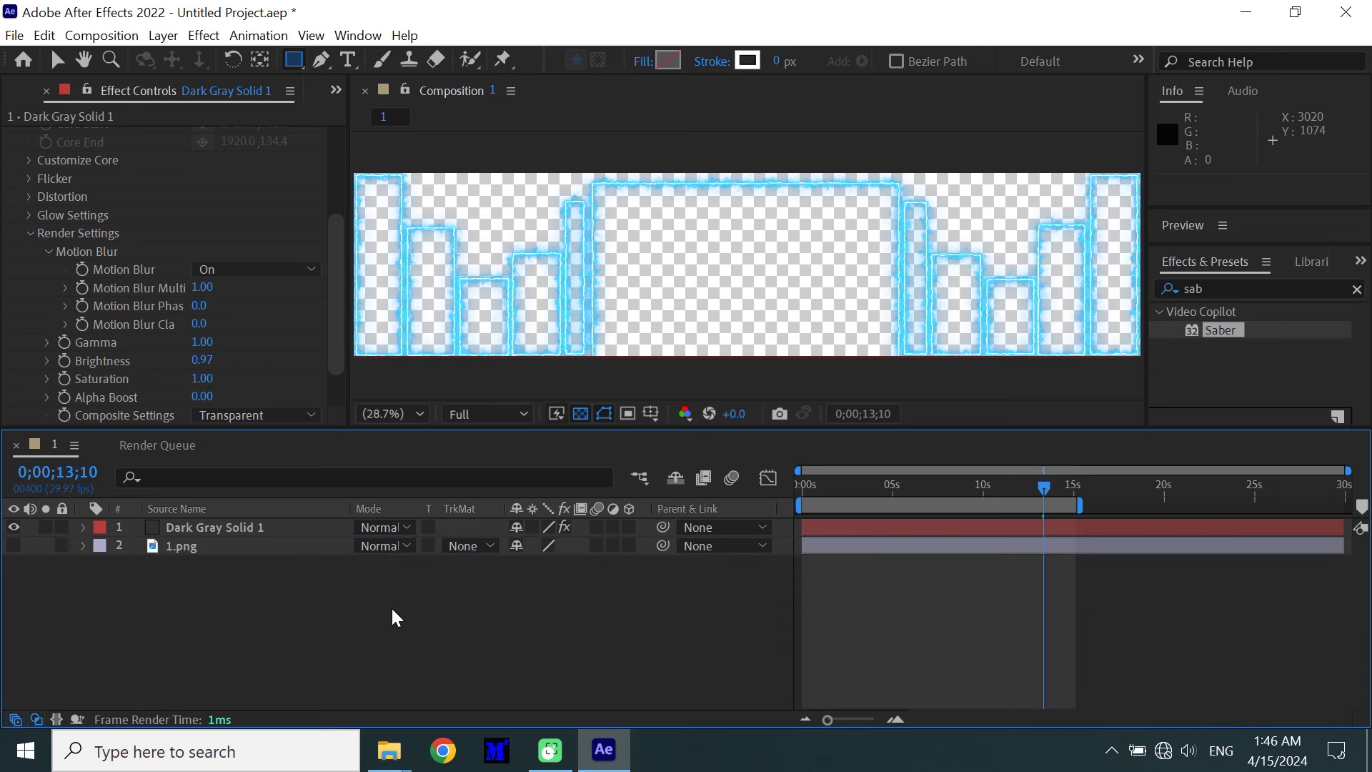
key(ctrl+m)
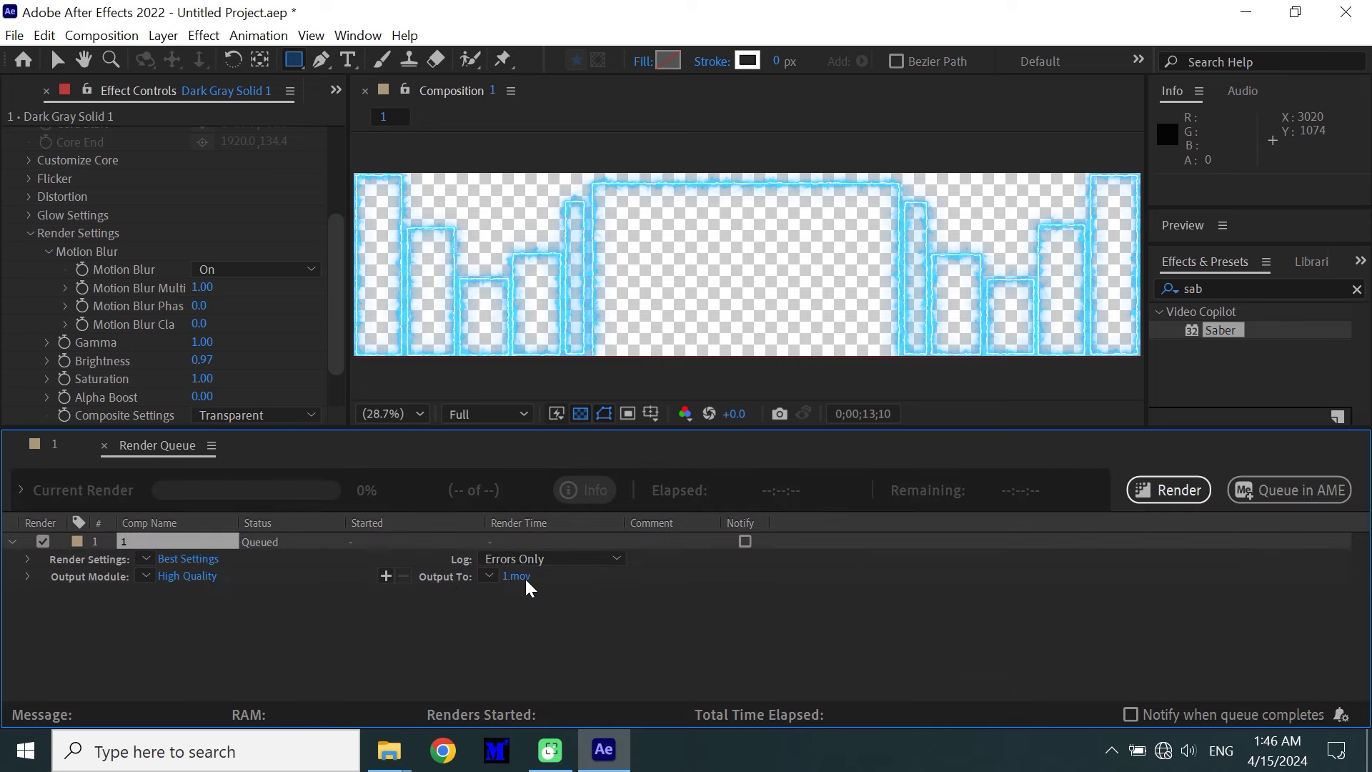
Set the output module's QuickTime video codec to Animation and its channels to RGB + Alpha
click(183, 576)
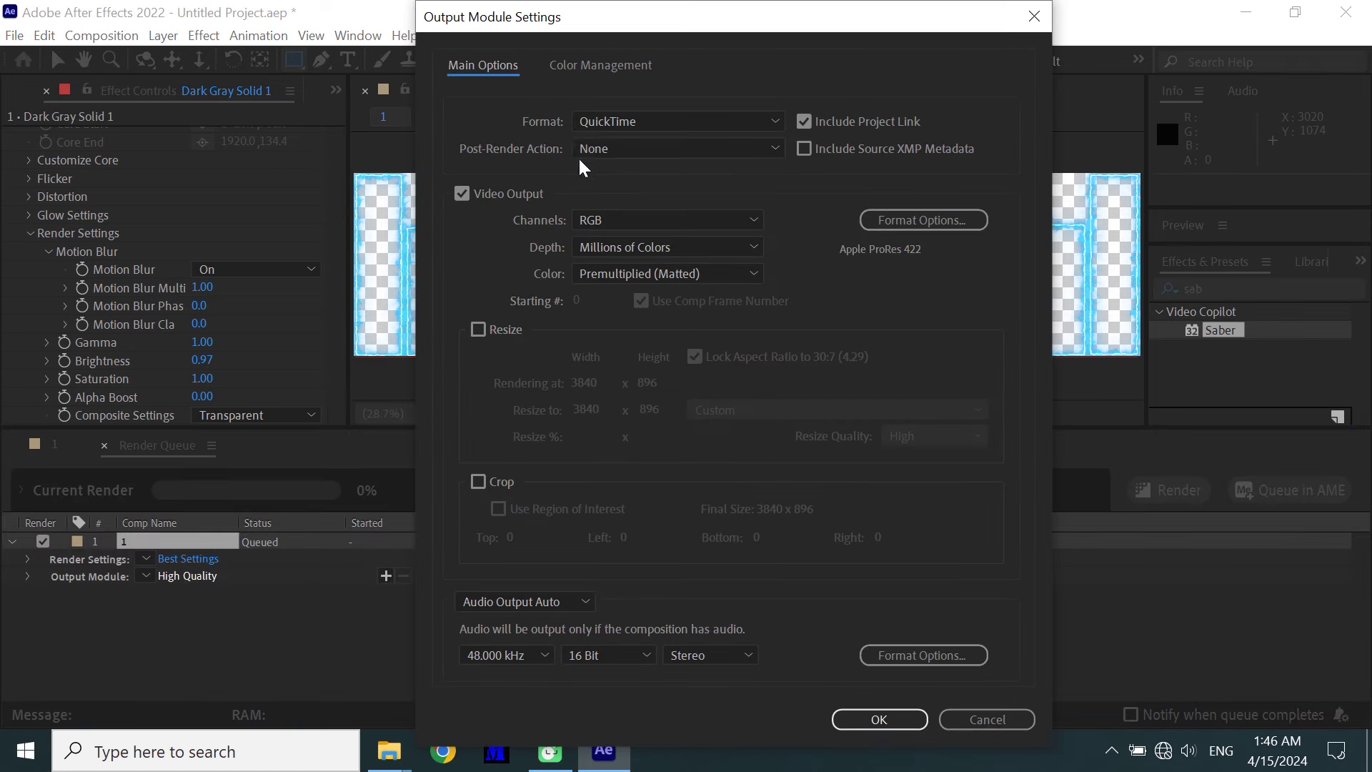
click(883, 222)
click(600, 154)
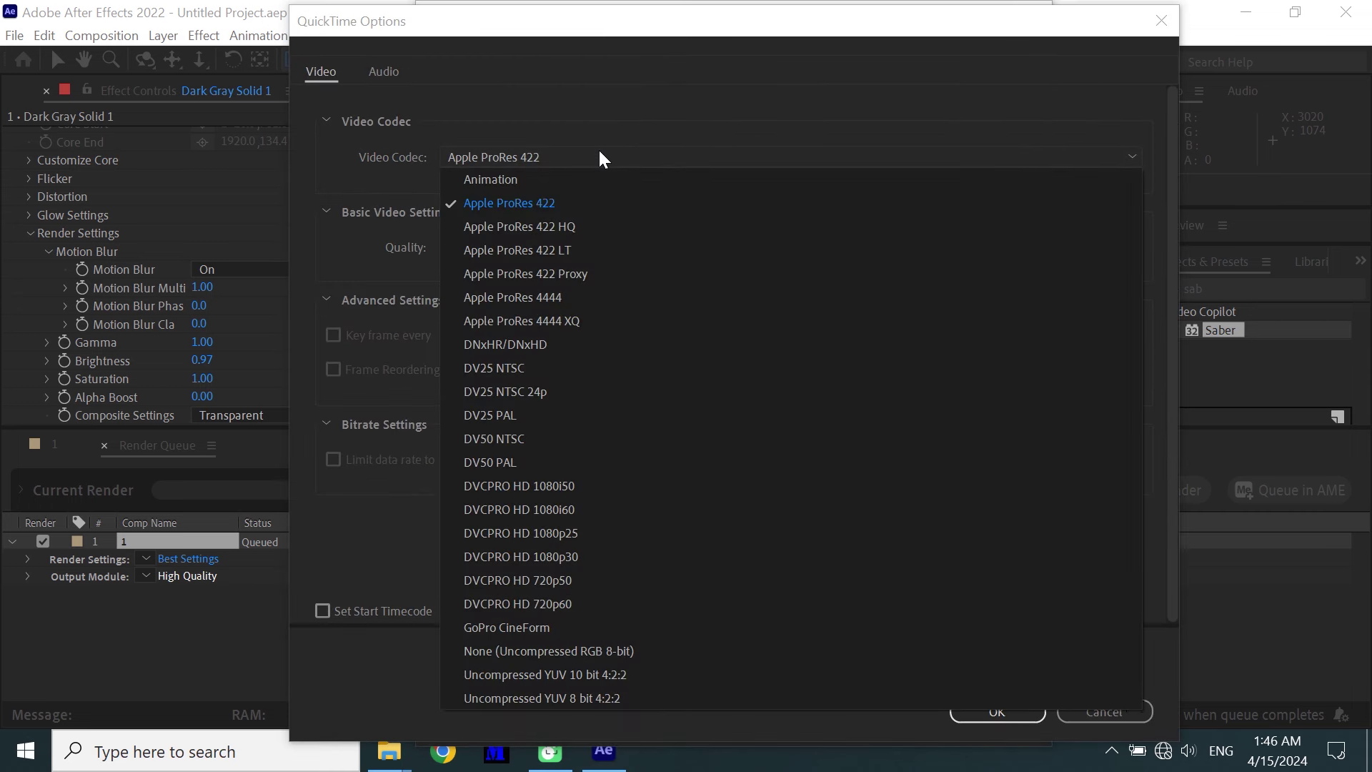
click(503, 183)
click(993, 712)
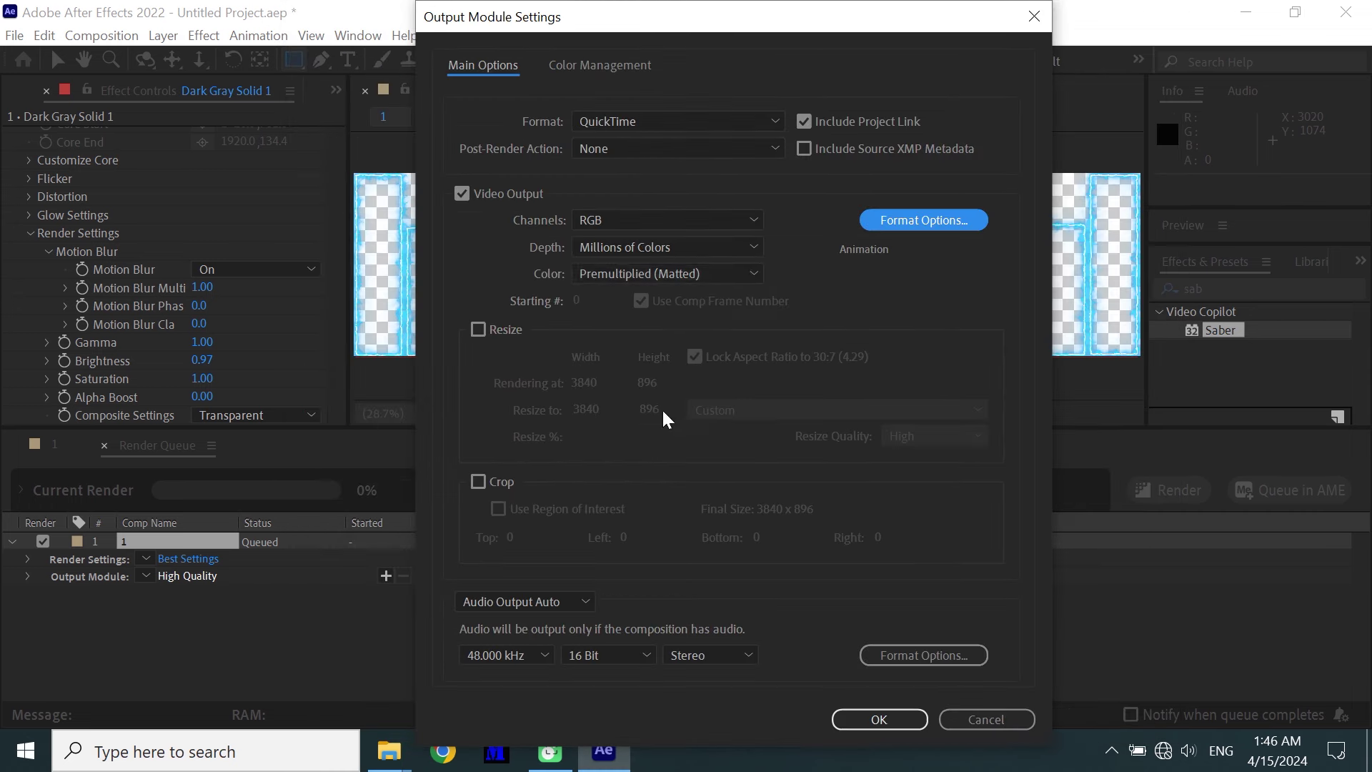
click(640, 221)
click(620, 289)
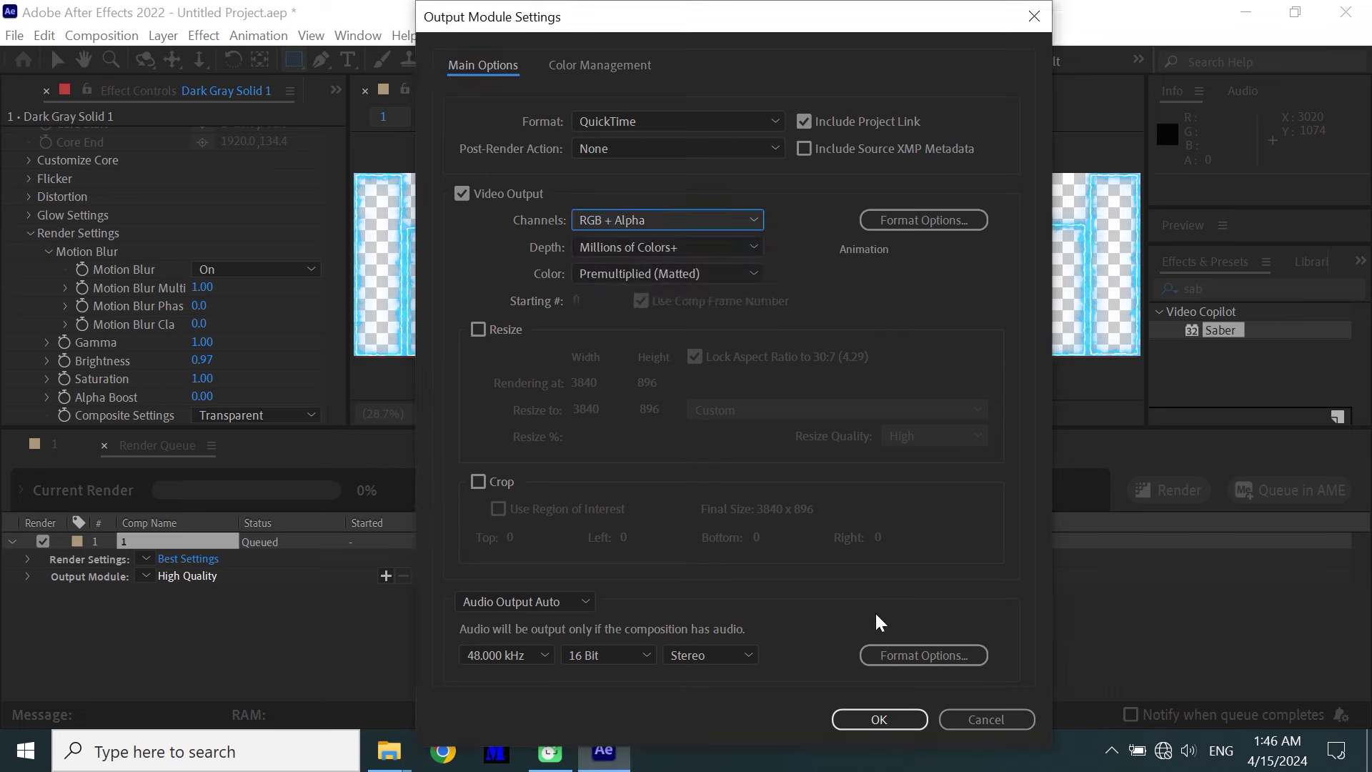
click(879, 717)
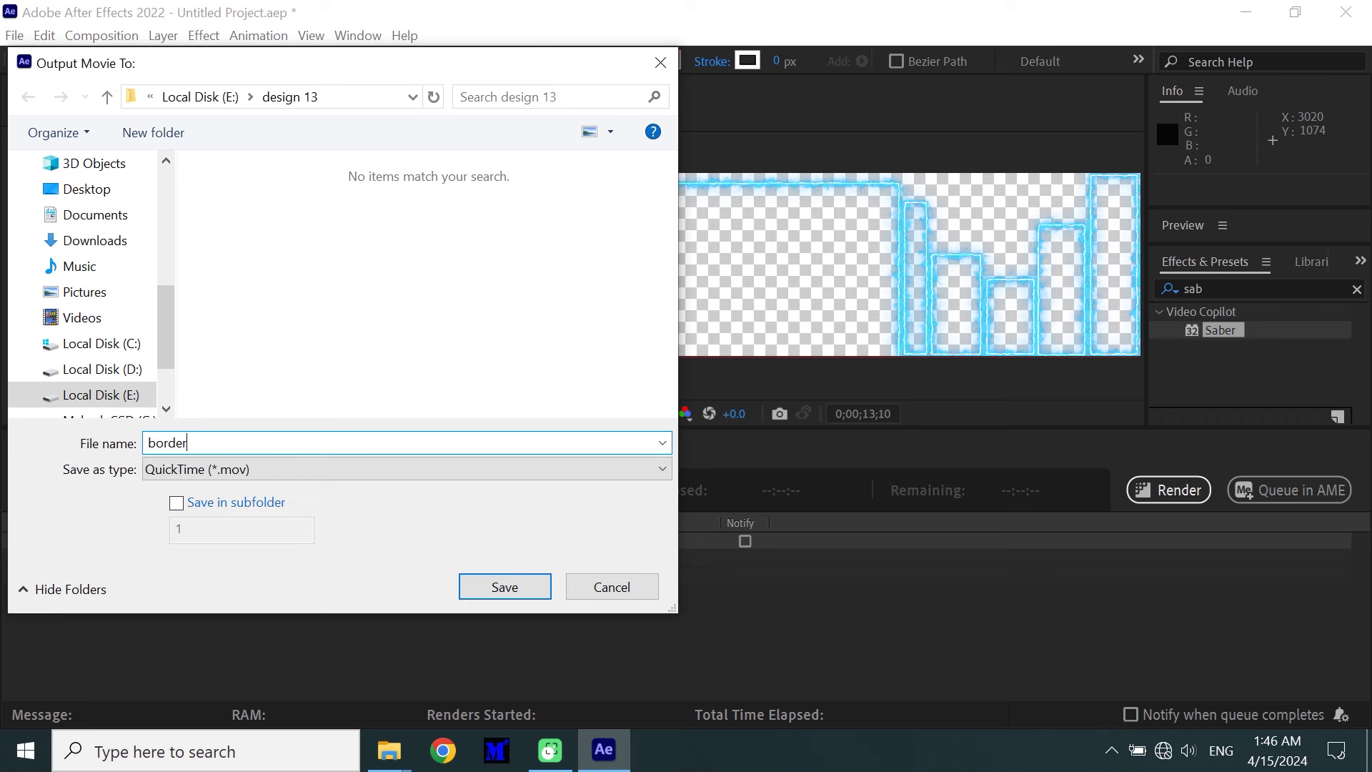
Save the output movie as border in the design 13 folder and render the queued composition
key(Return)
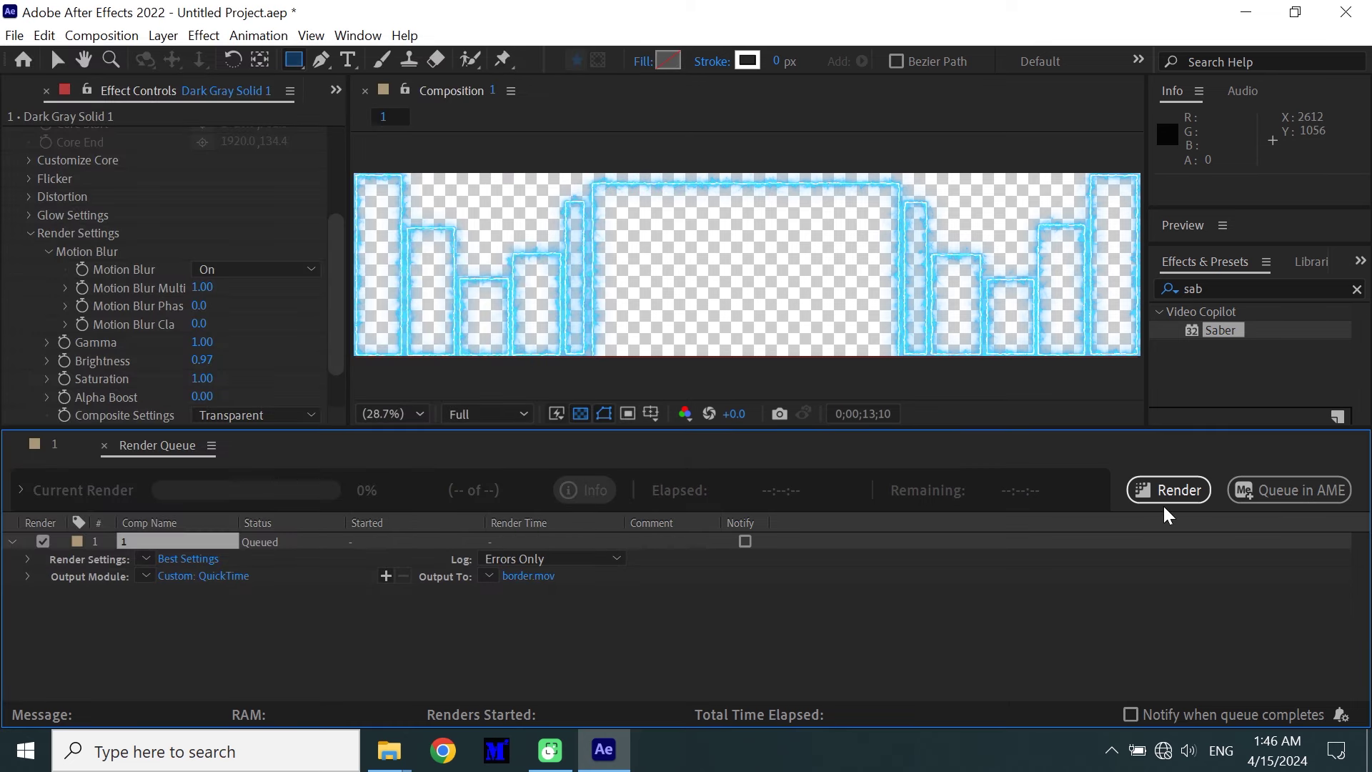
click(1168, 491)
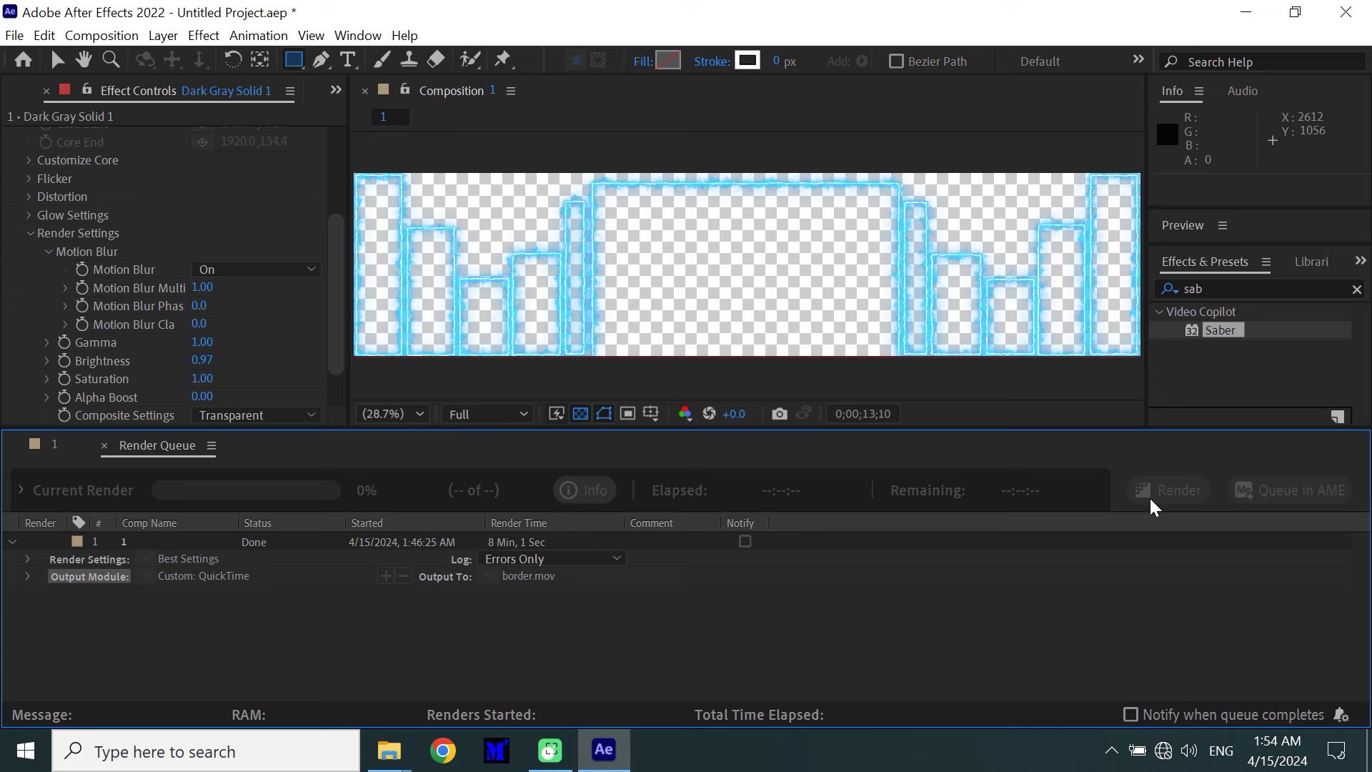
Close the program, choosing to save the project and setting the design 13 folder on drive E: as its location
click(1345, 12)
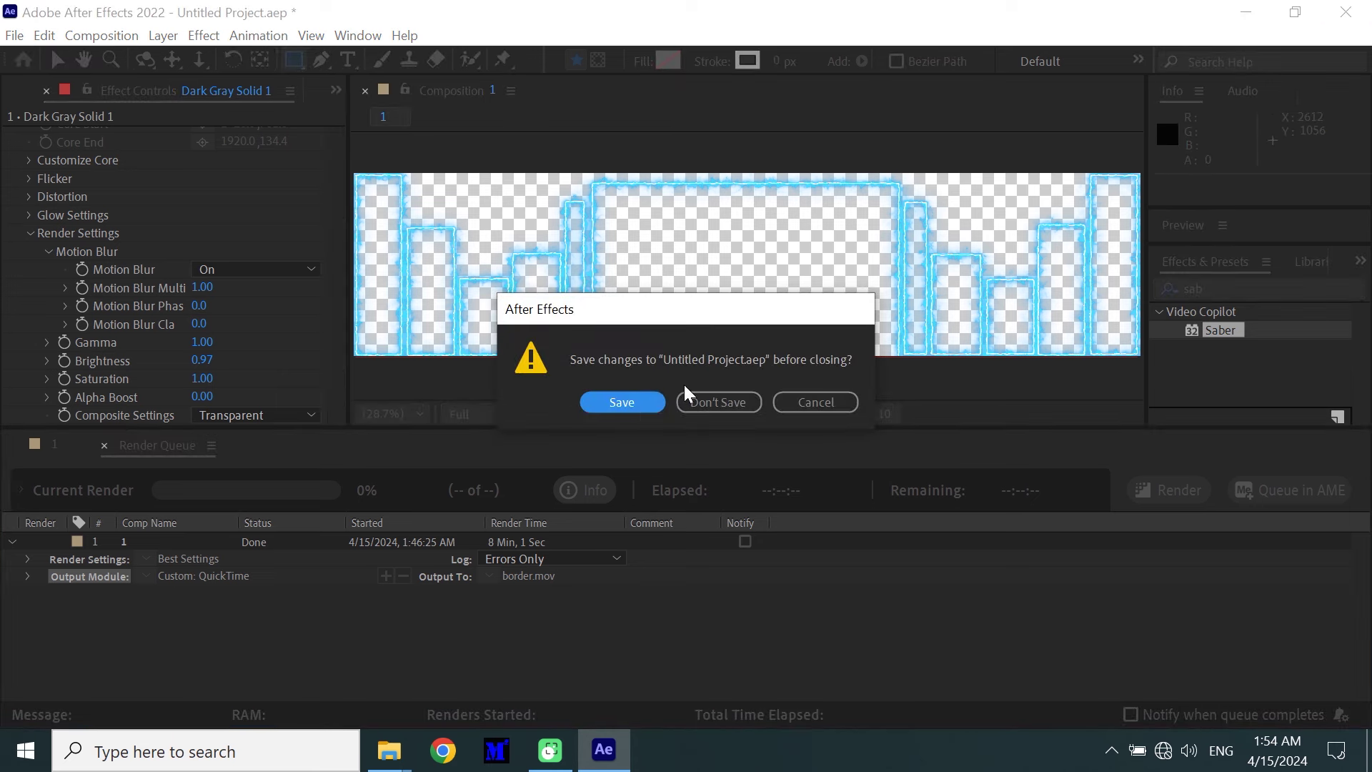
click(638, 401)
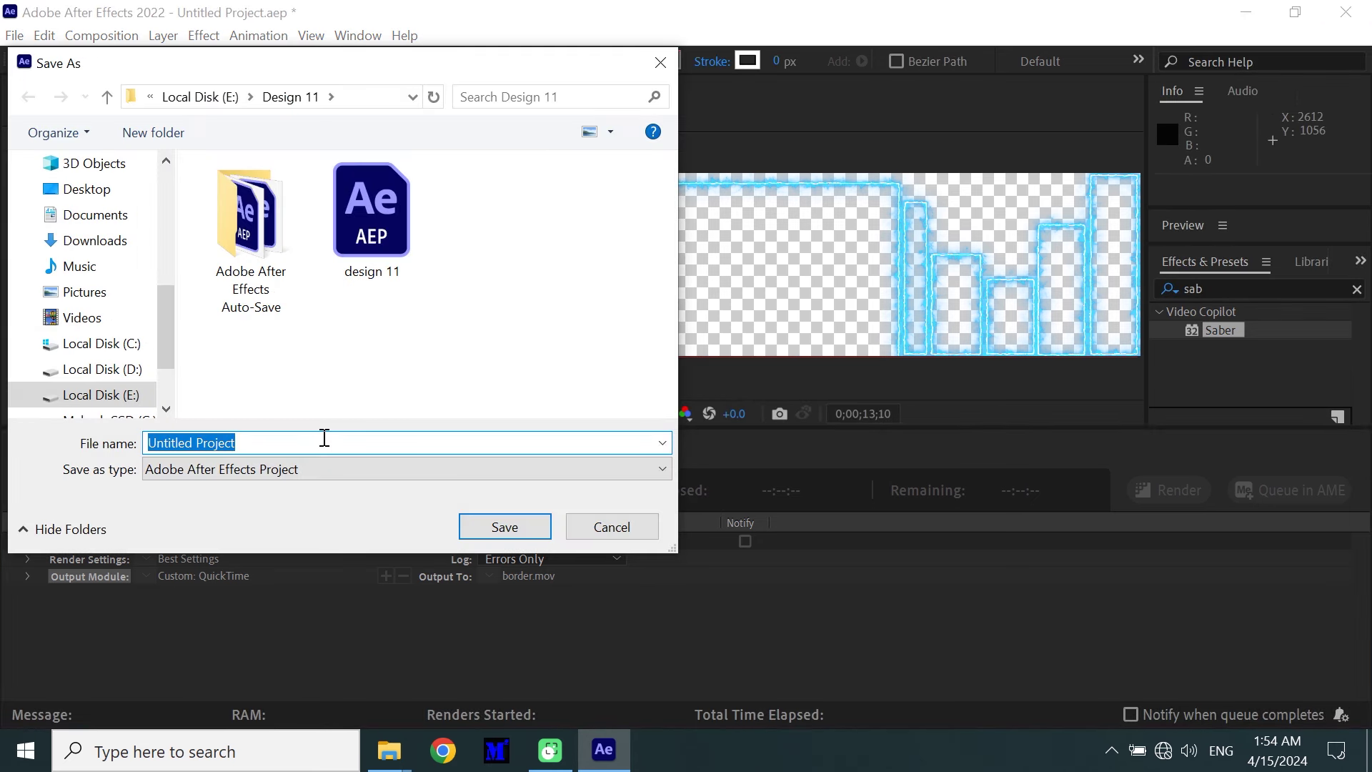
click(413, 232)
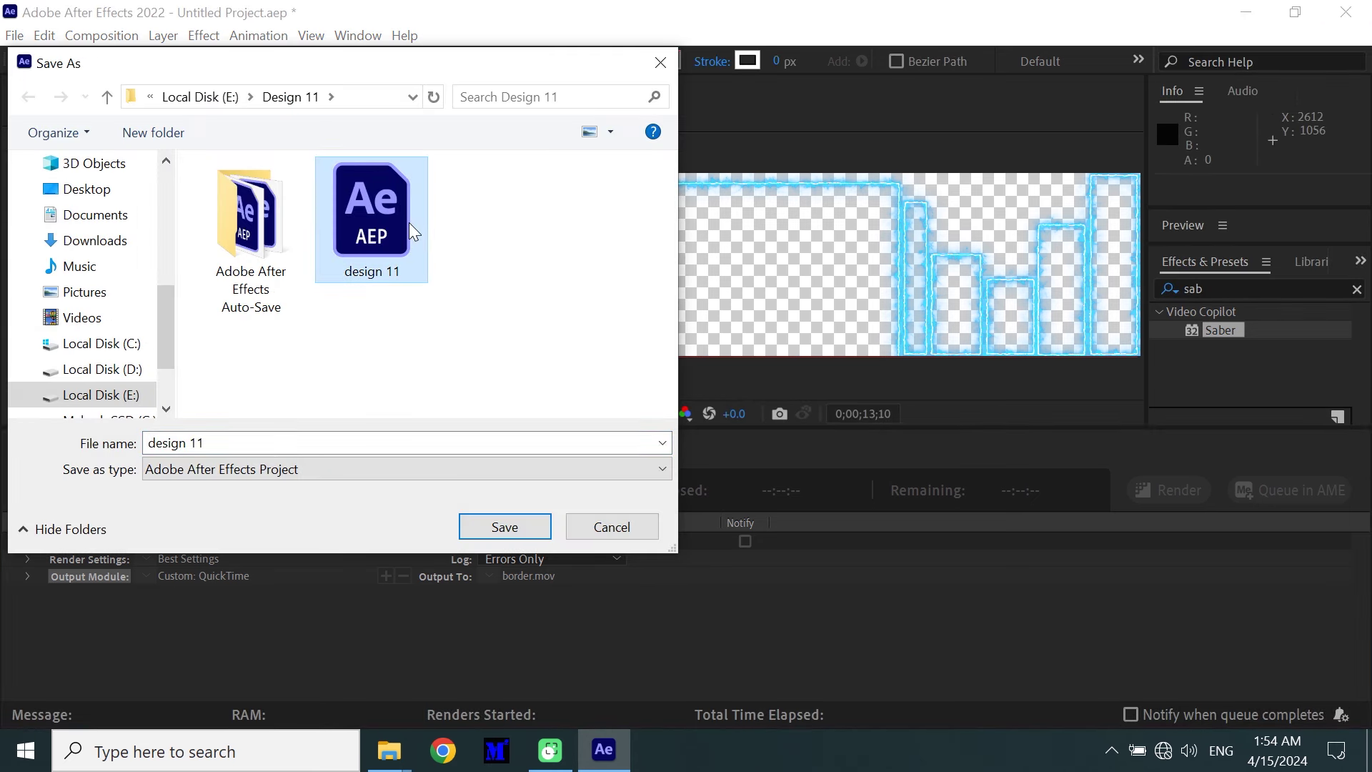
click(306, 466)
click(129, 400)
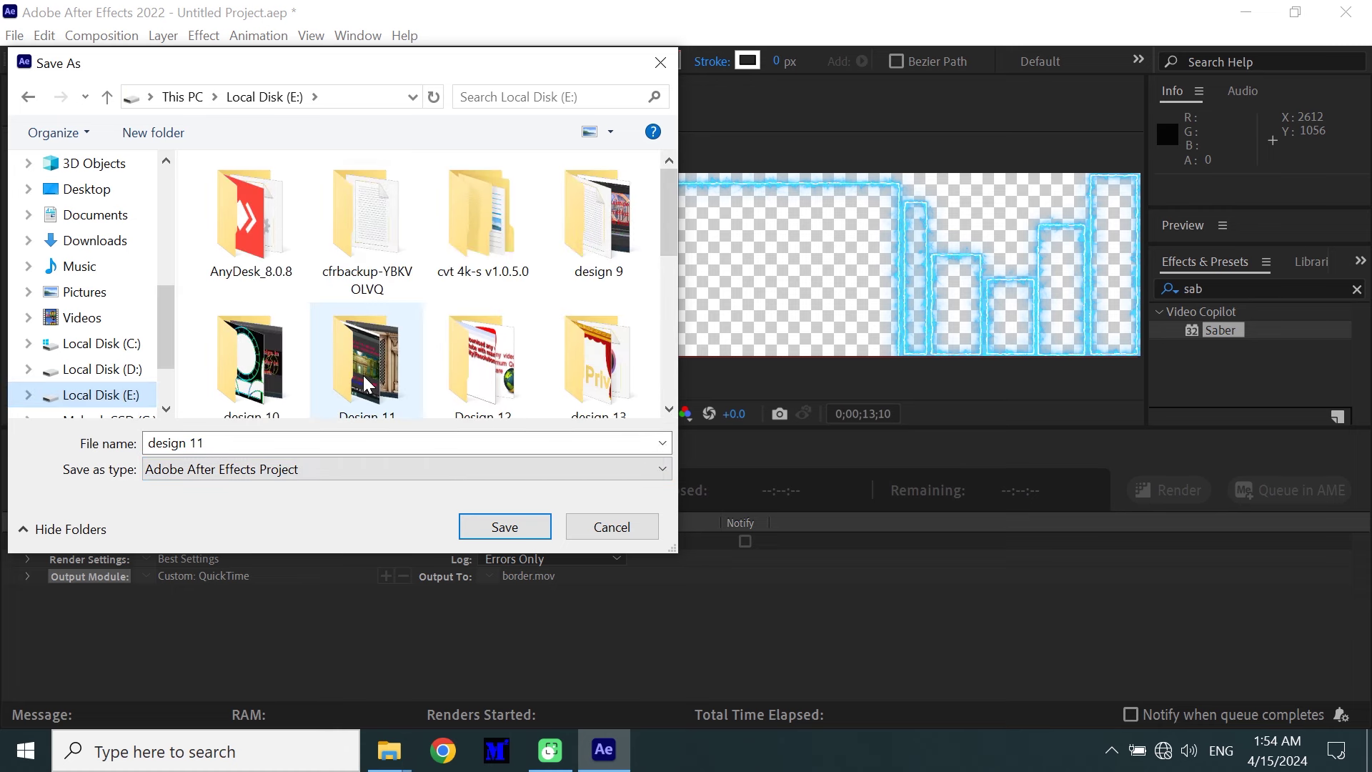
scroll(368, 383, down, 2)
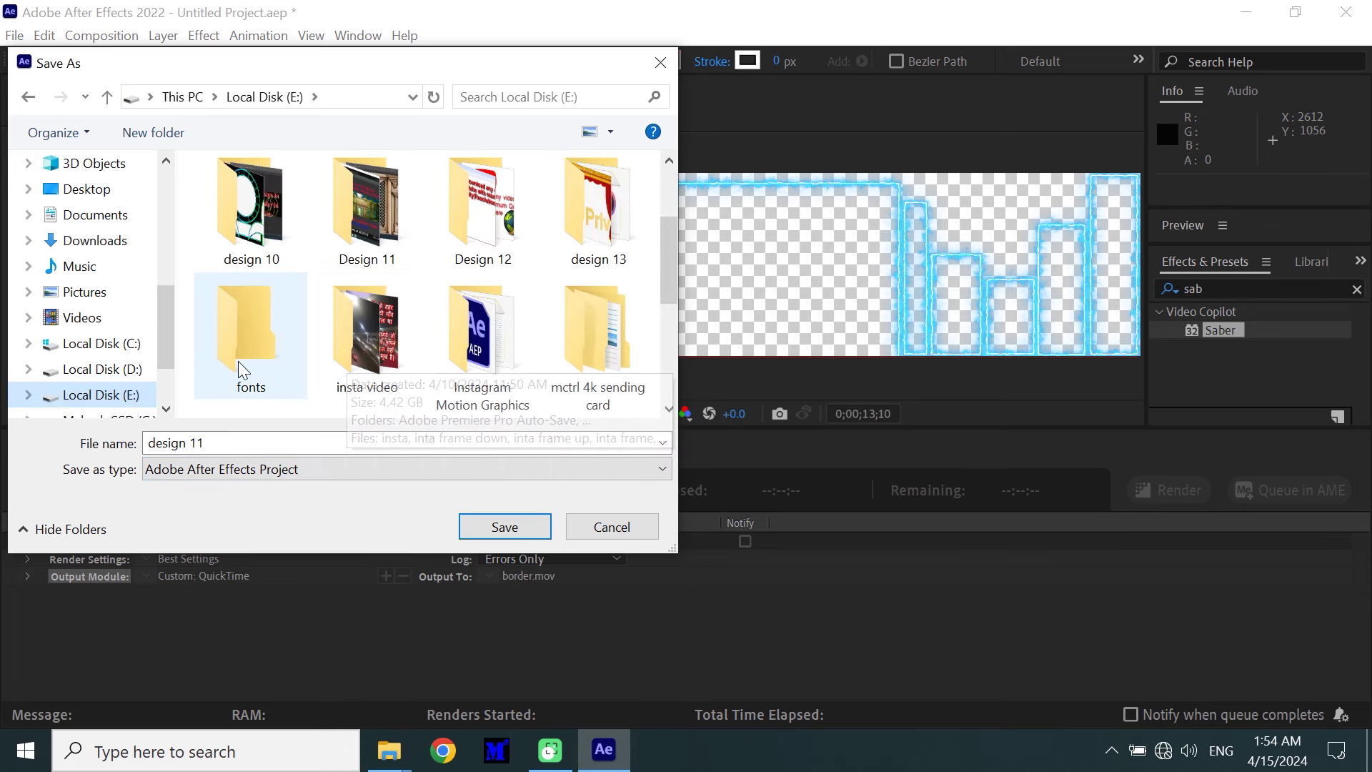
click(603, 209)
double_click(603, 209)
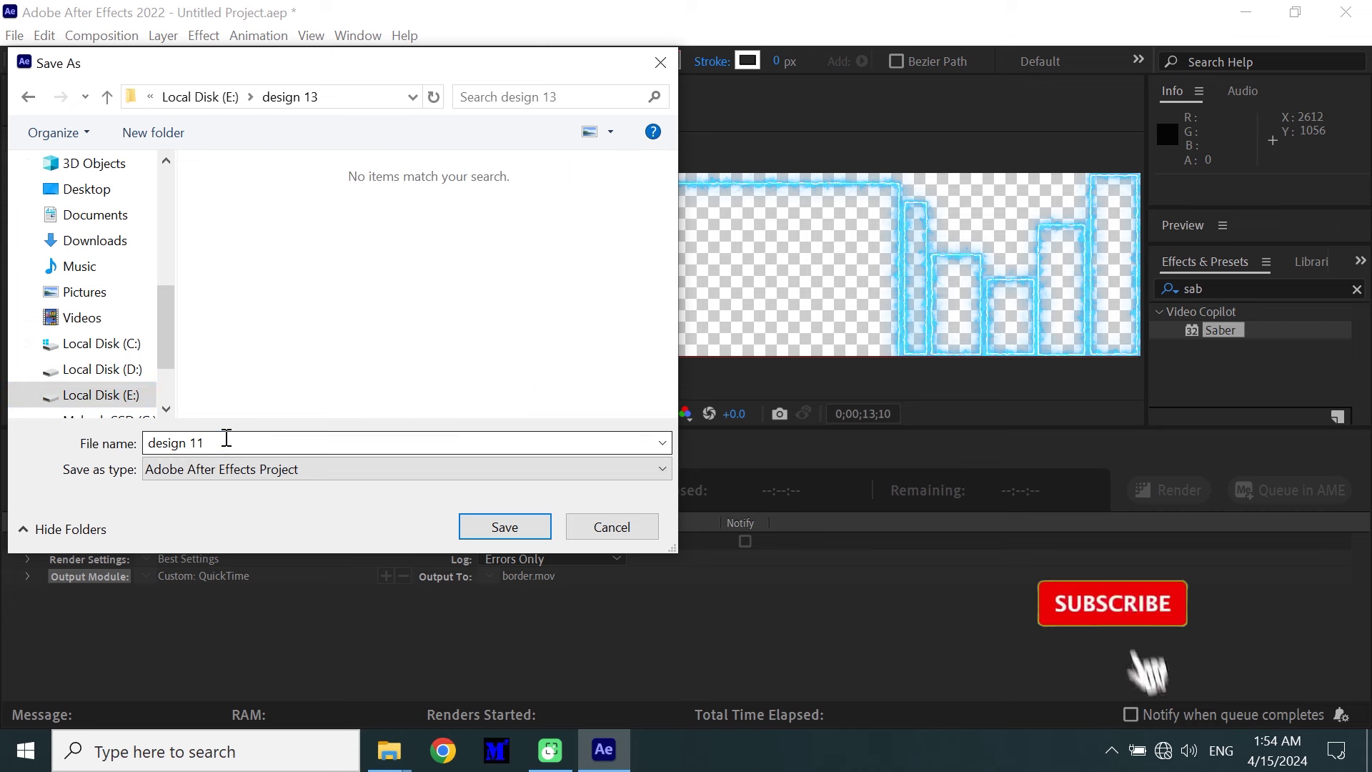
Name the project file design 13 and save it
click(226, 438)
key(BackSpace)
text(3)
click(506, 528)
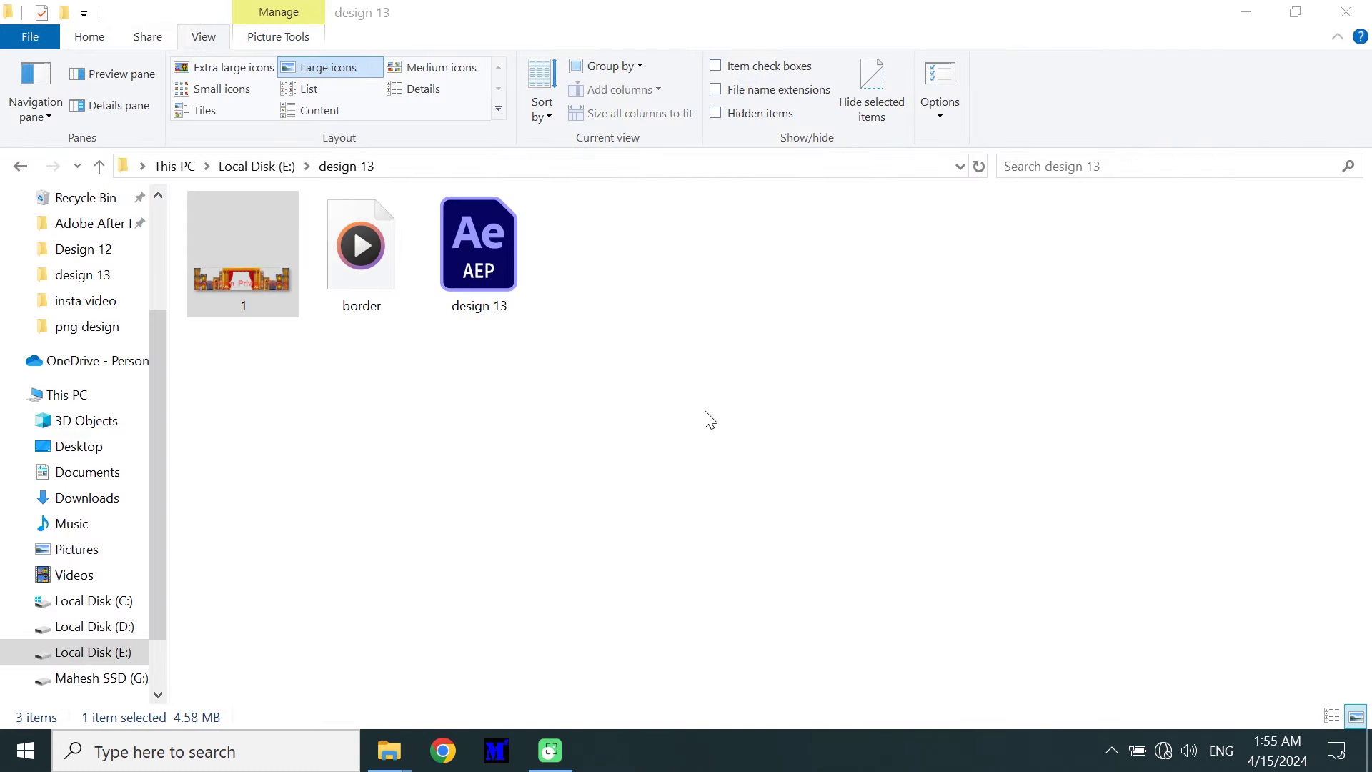
Search the computer for "res" and launch Resolume Arena
click(238, 750)
text(re)
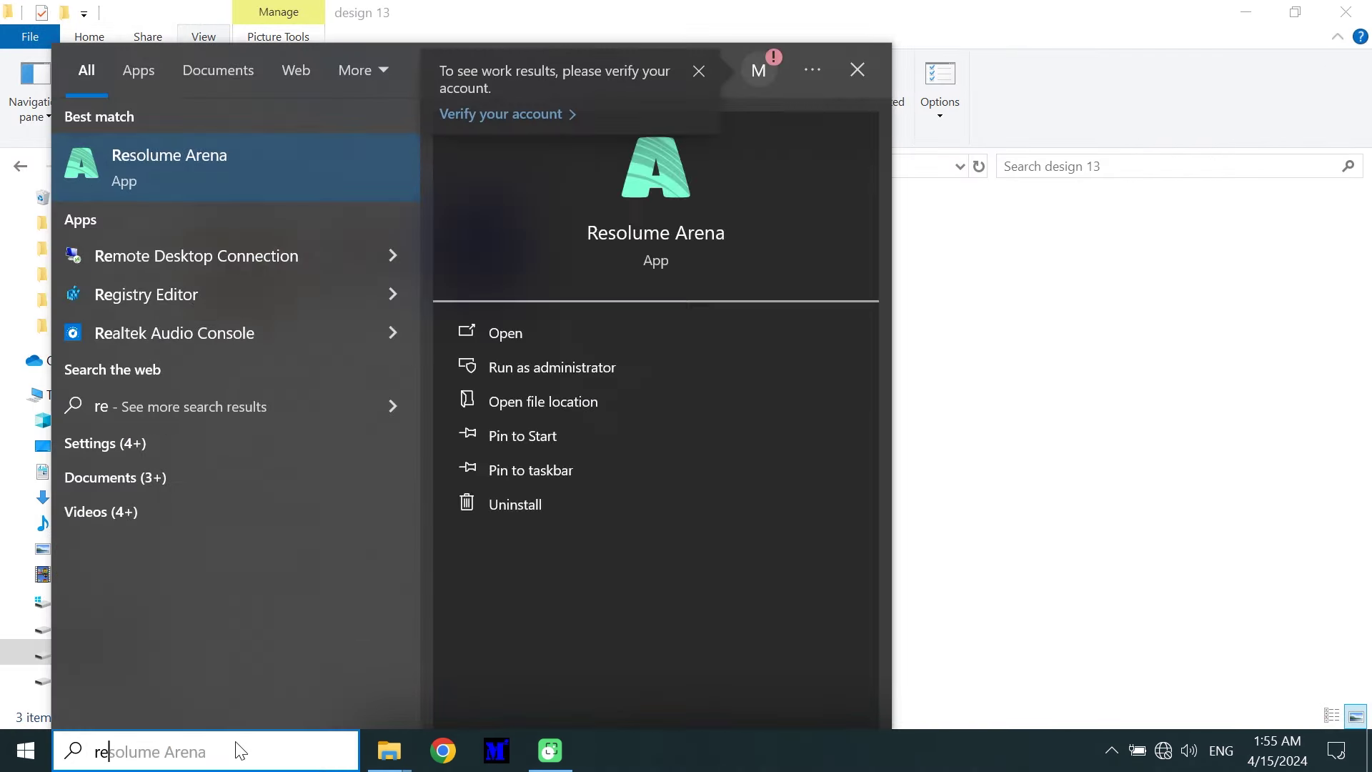
text(s)
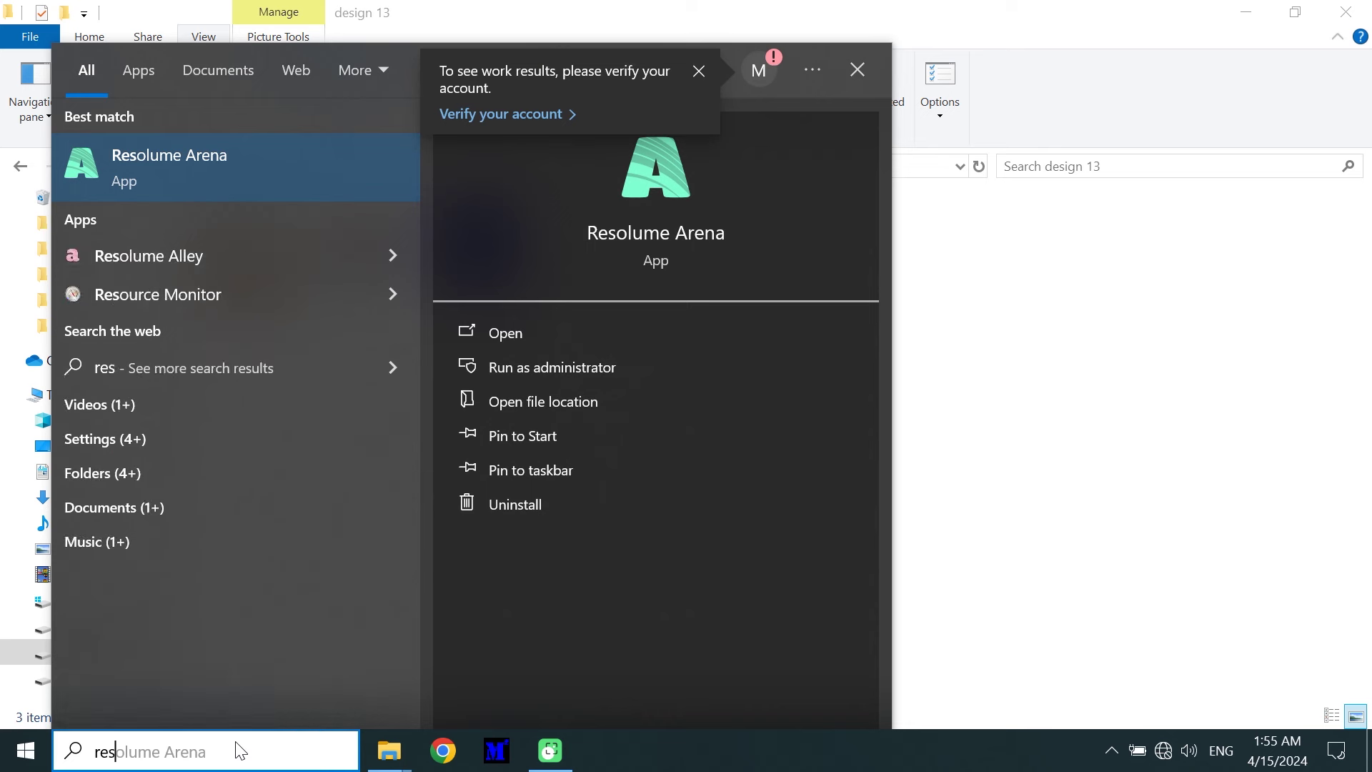
click(188, 155)
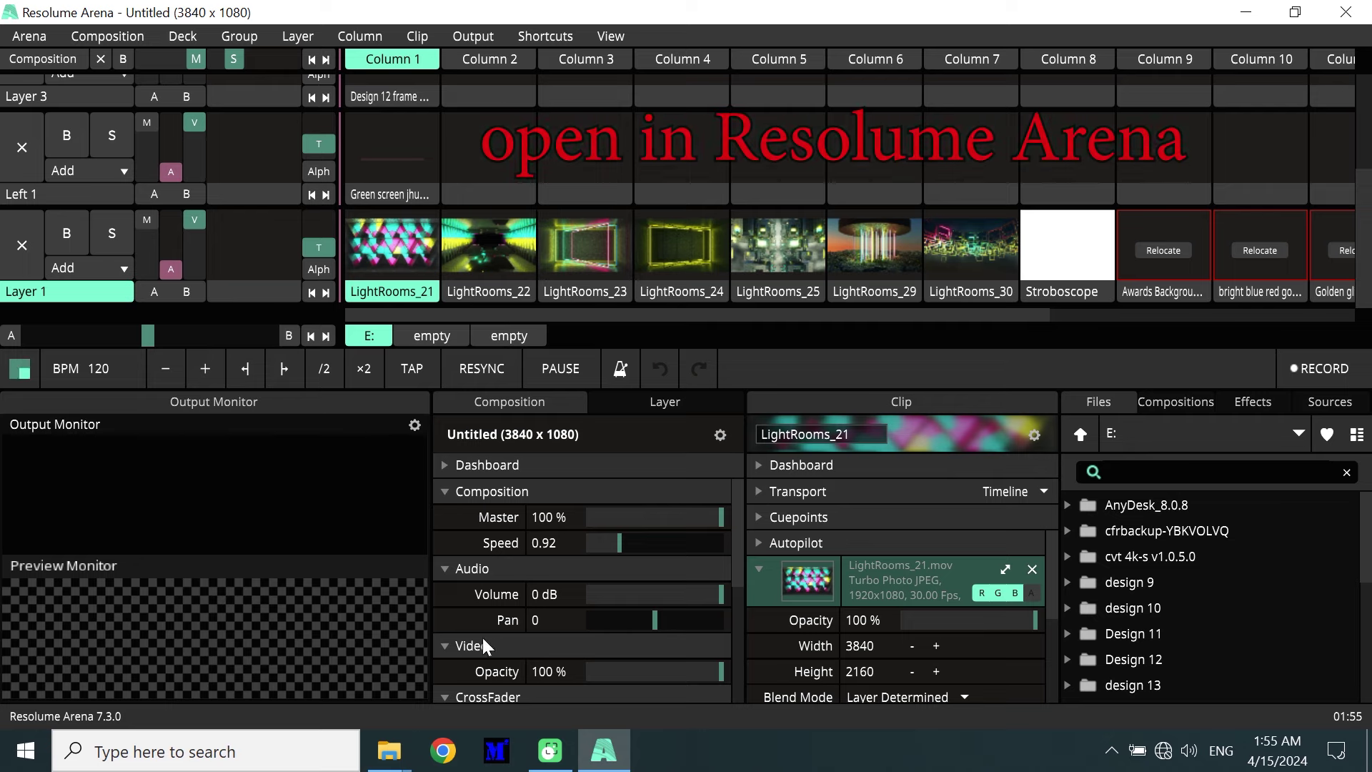
Bring 1.png and the border movie from the design 13 folder into Column 2 on Layers 3 and 4, and trigger that column
mouse_move(388, 751)
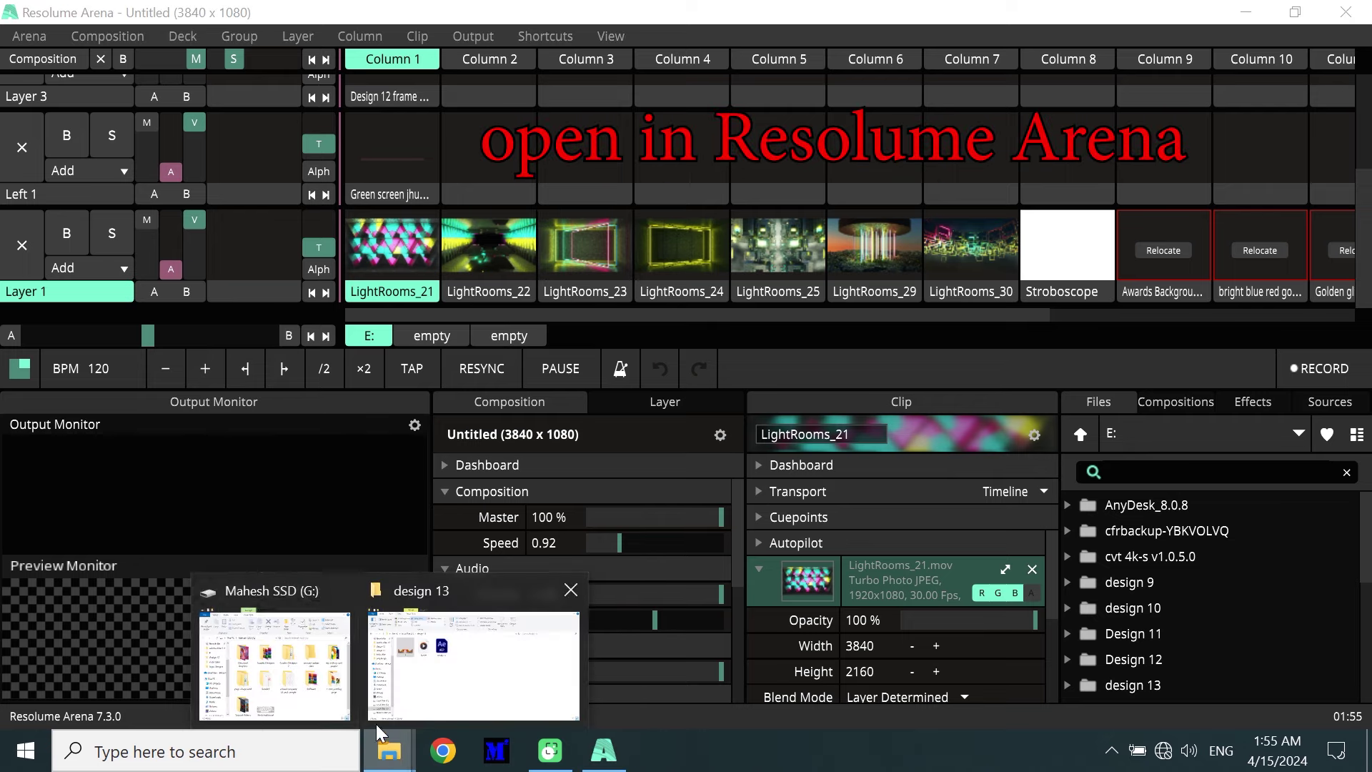
click(384, 666)
drag(257, 349, 533, 200)
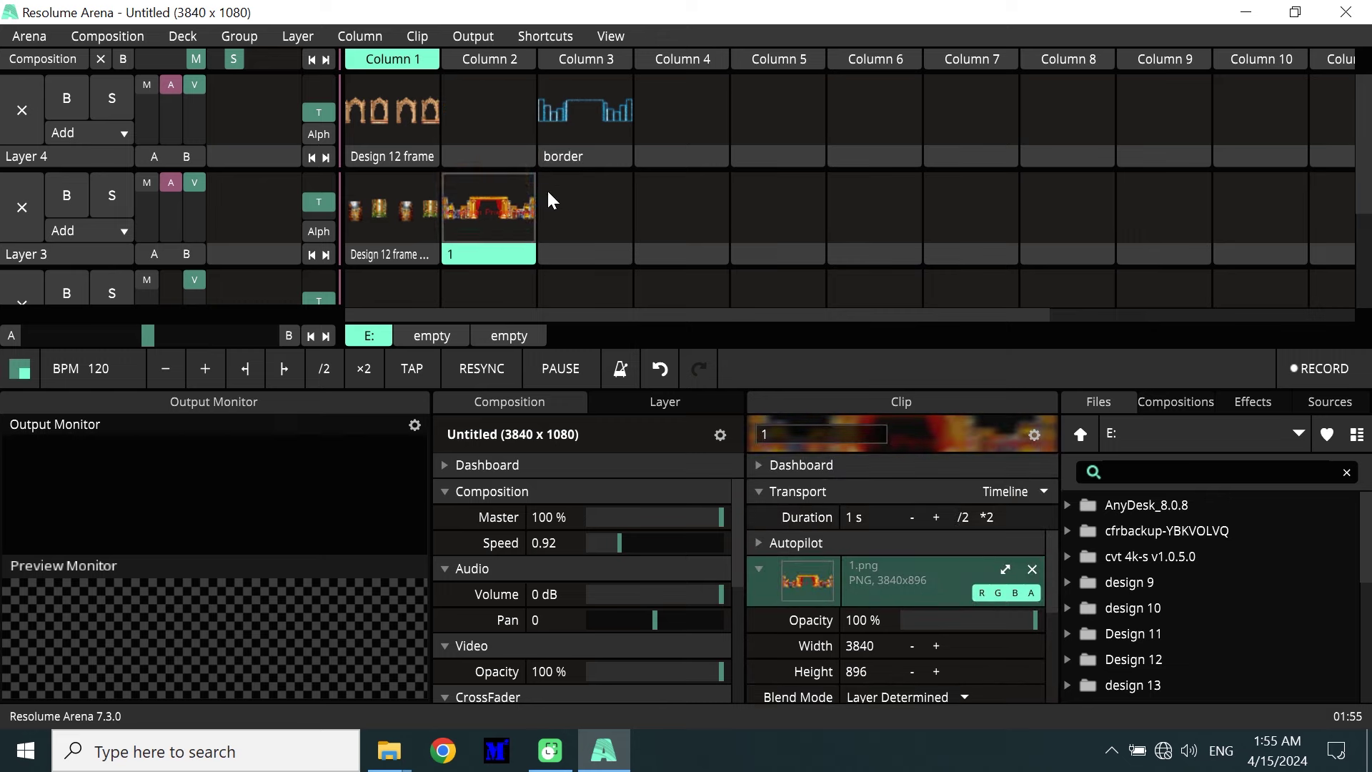
drag(562, 156, 485, 110)
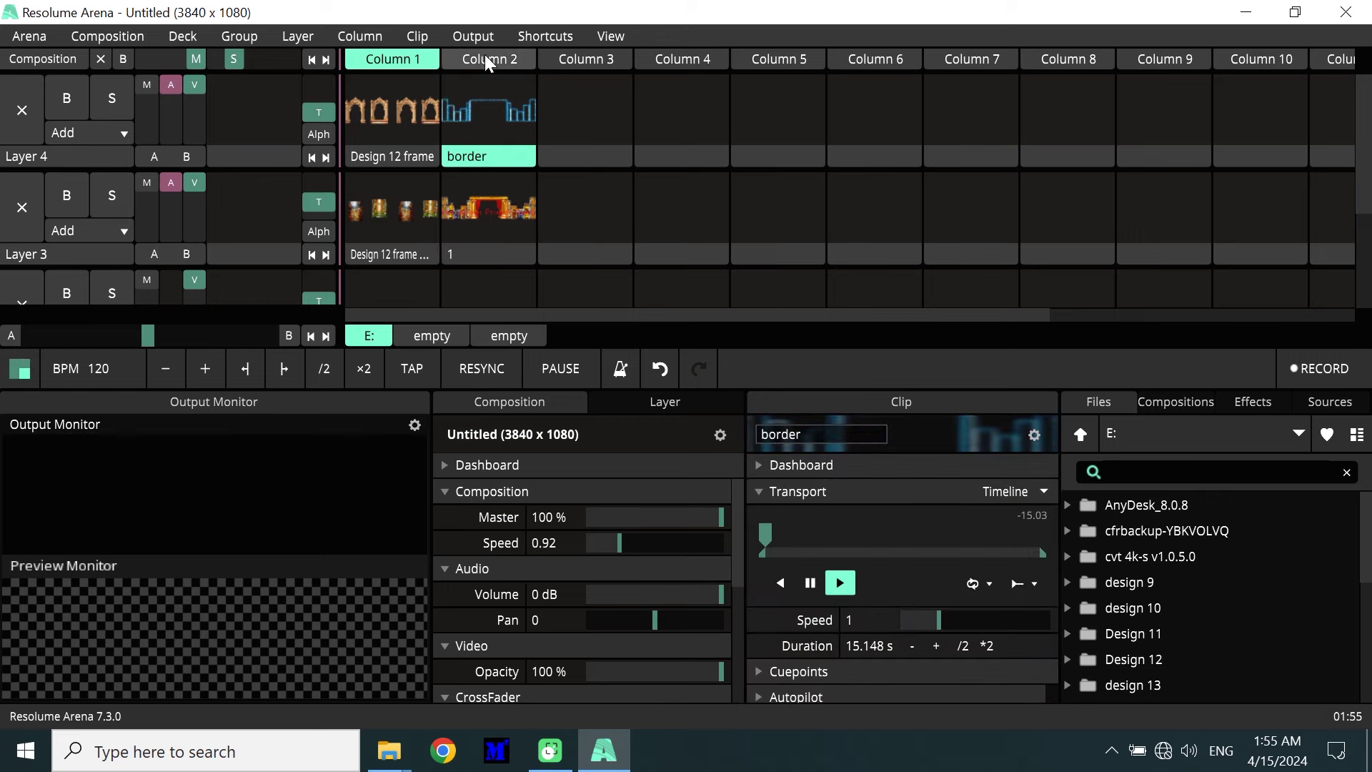
click(484, 57)
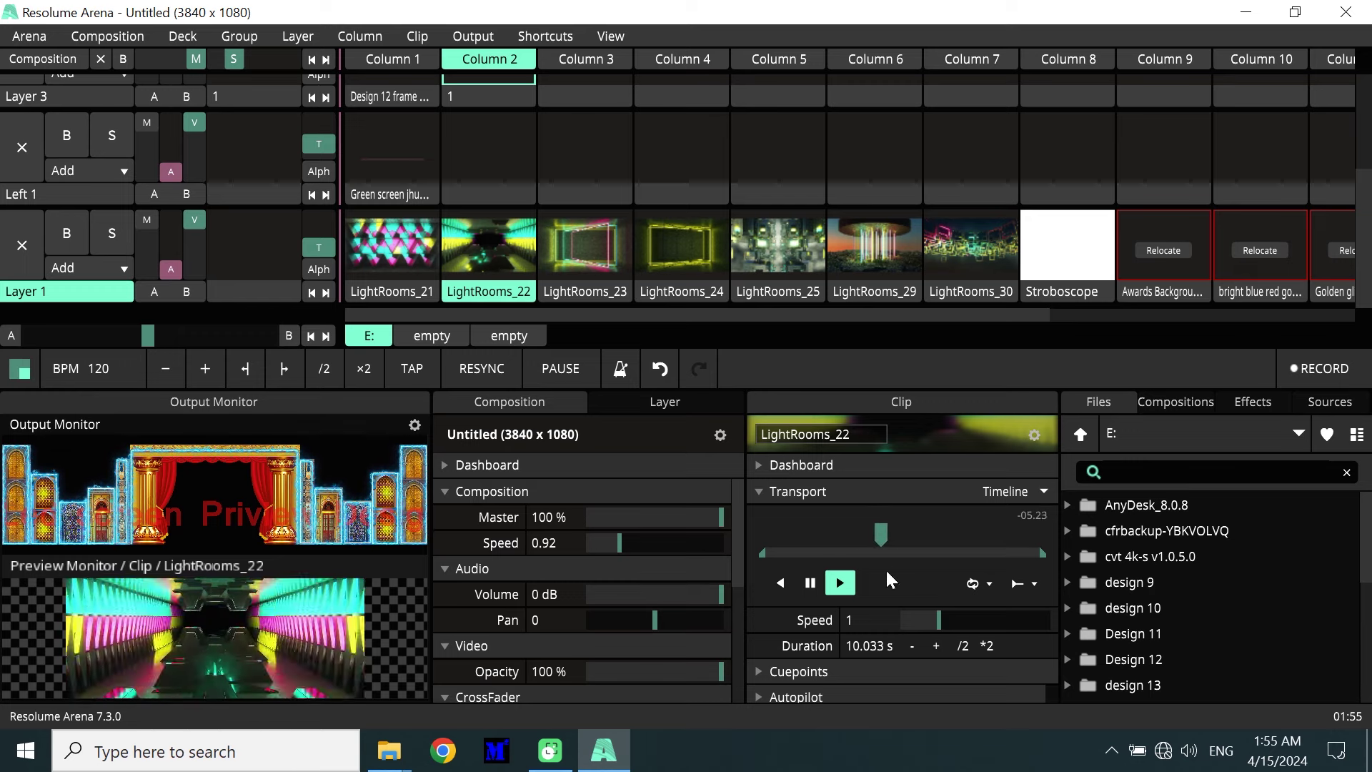
Scale the LightRooms_22 clip to 3840 x 2160 to fill the composition and play it on Layer 1
click(764, 494)
click(1002, 579)
click(1002, 579)
click(1003, 577)
click(1002, 578)
click(1003, 578)
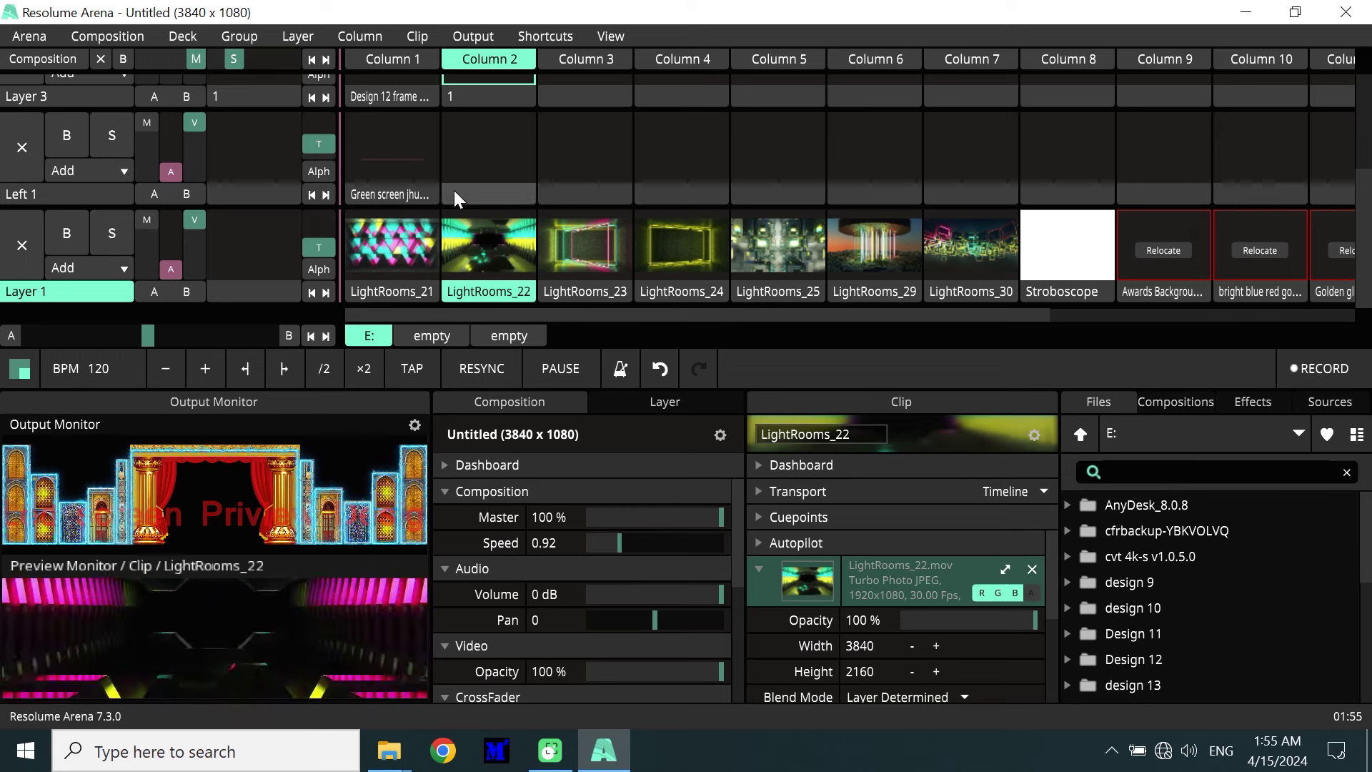
click(466, 229)
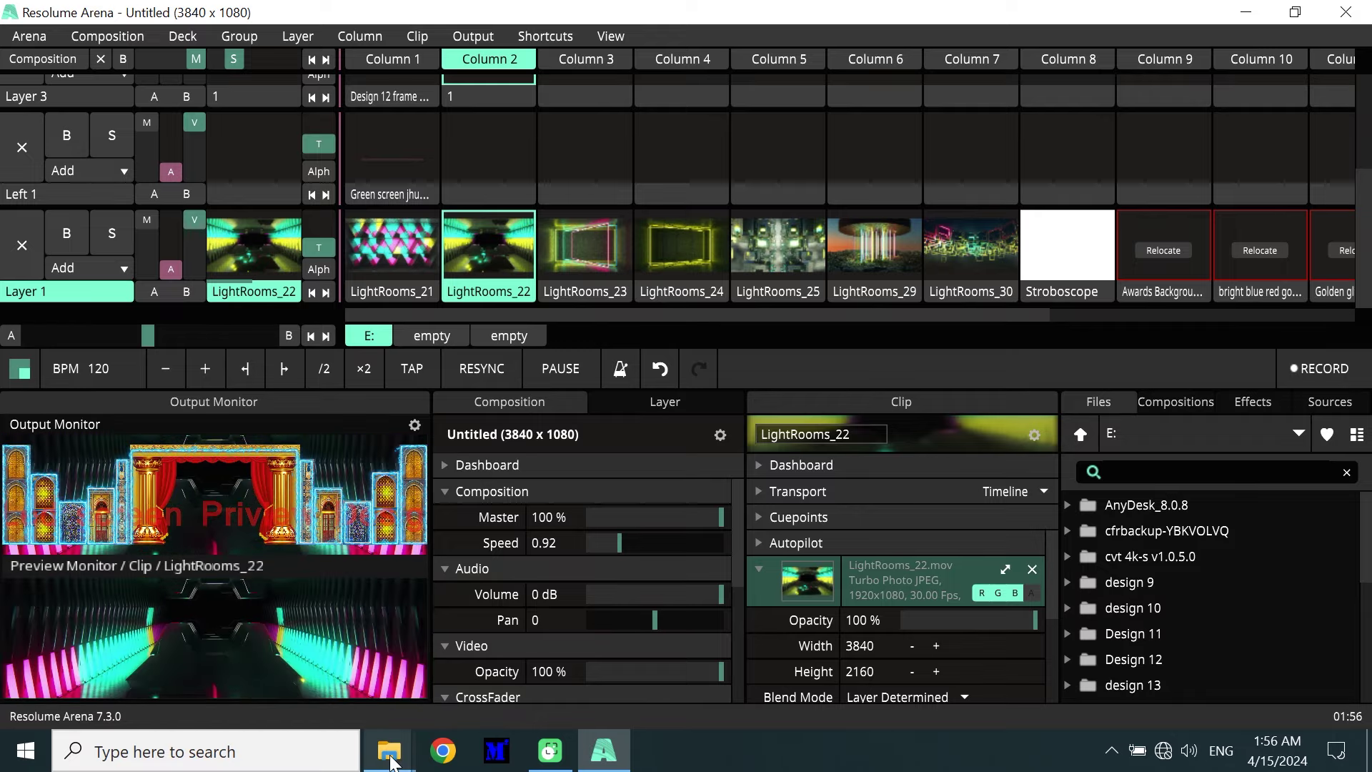
Open the pngs +Baground folder on the G: drive in File Explorer
mouse_move(389, 750)
click(289, 674)
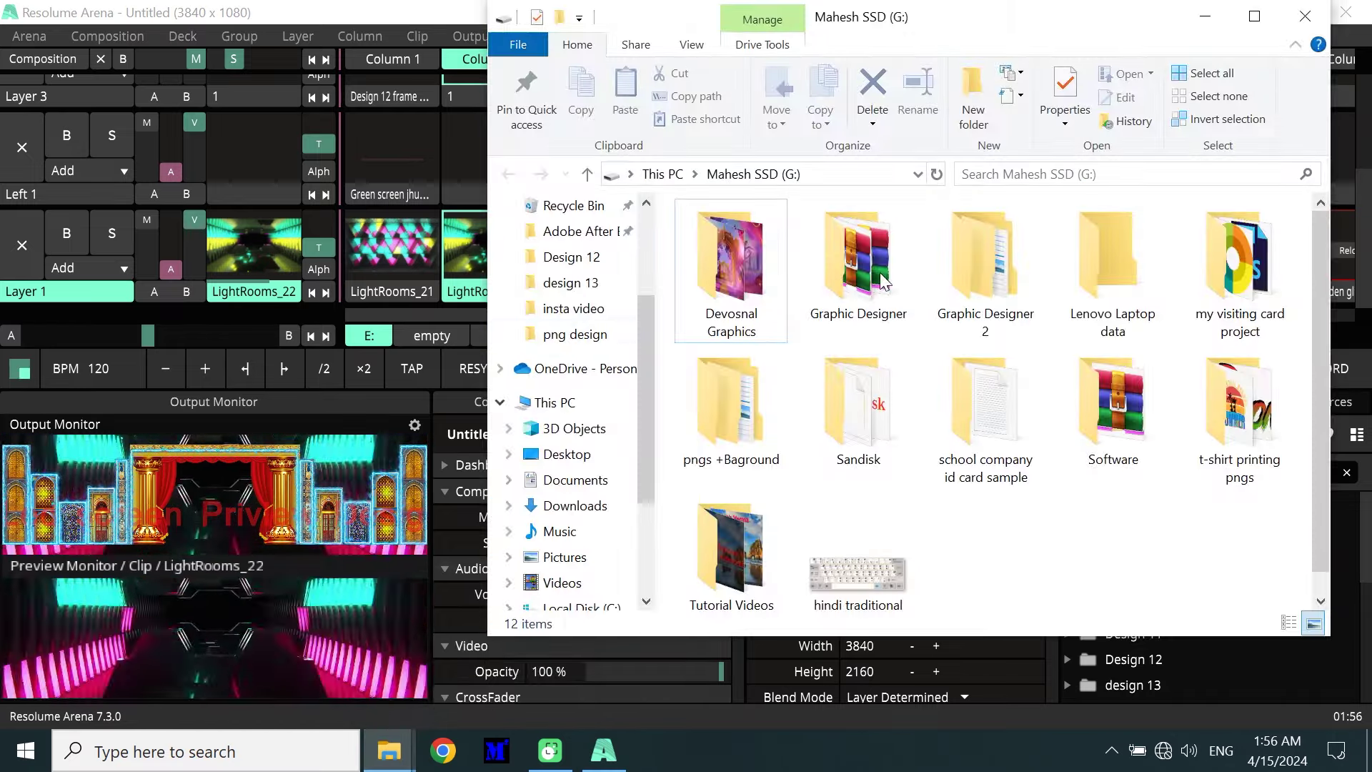
click(1255, 13)
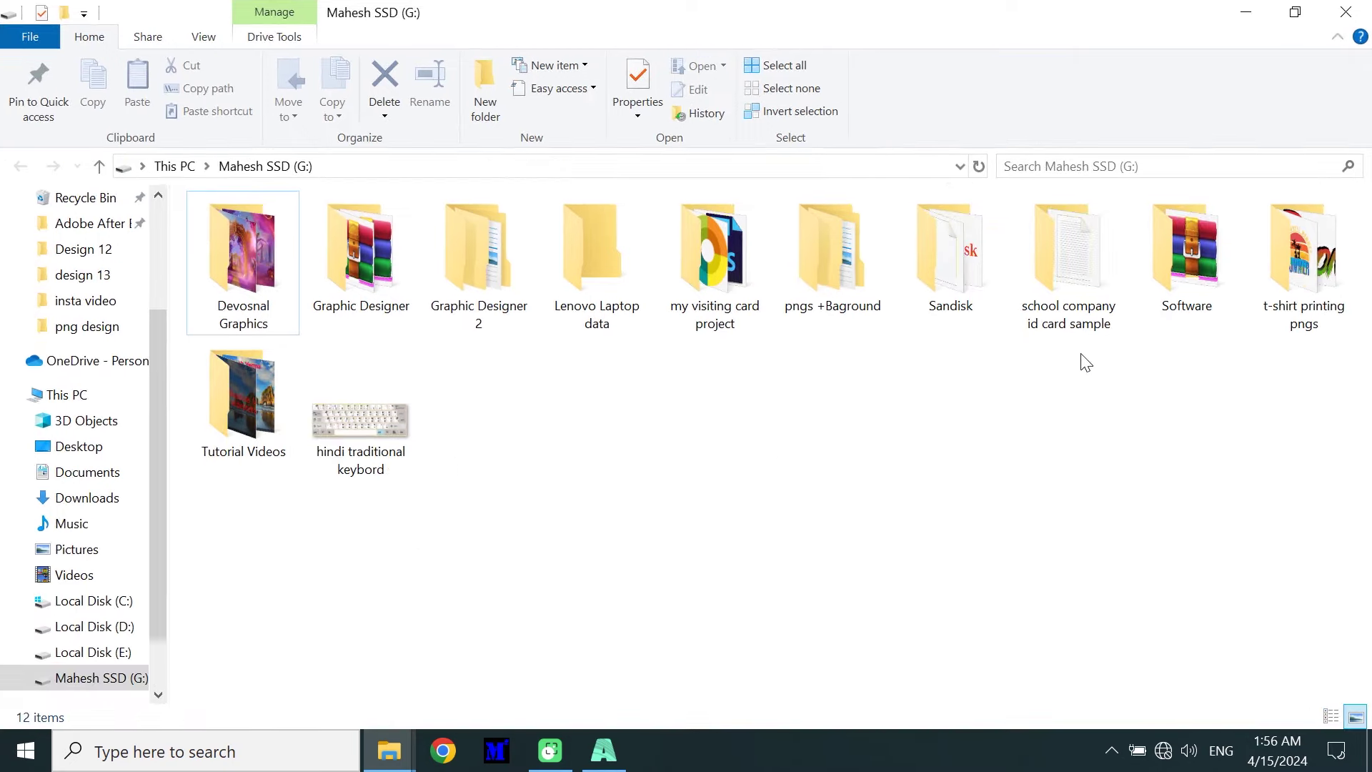
double_click(799, 270)
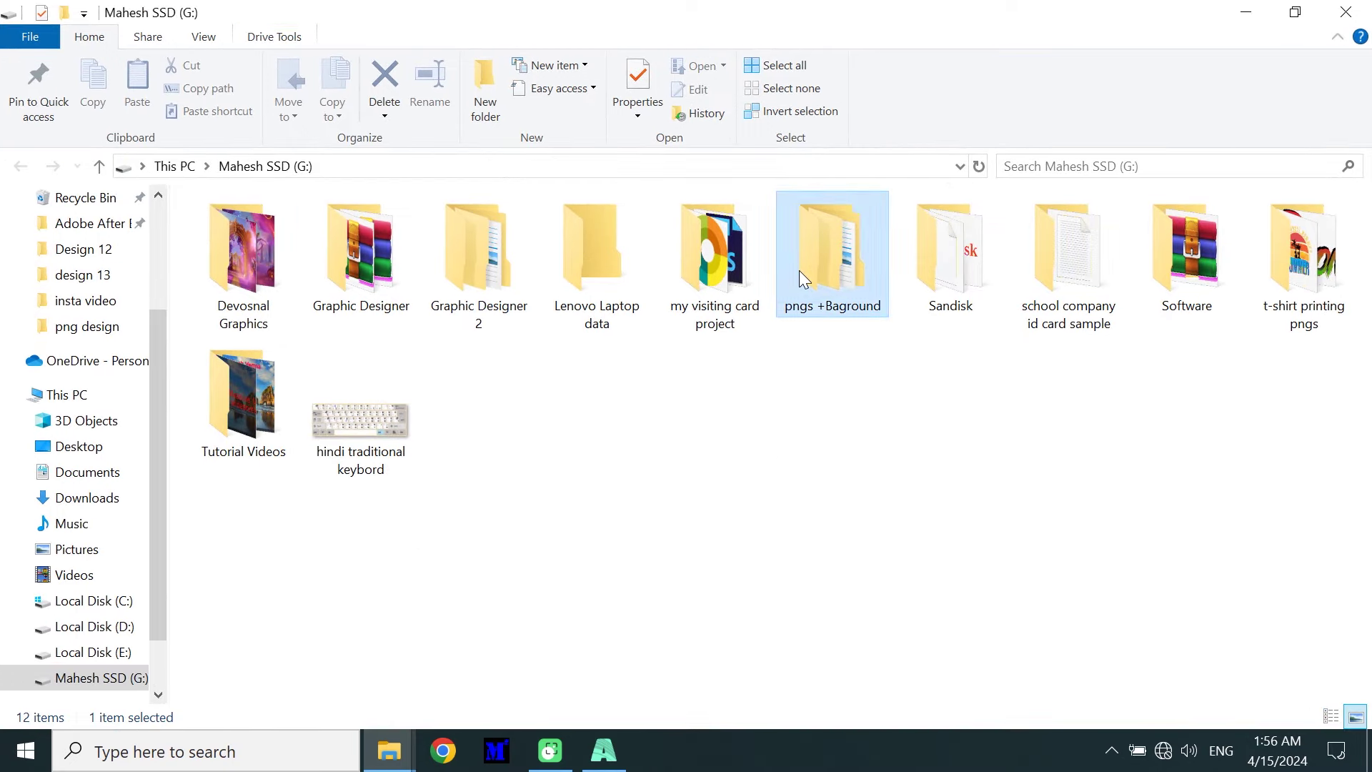
double_click(707, 272)
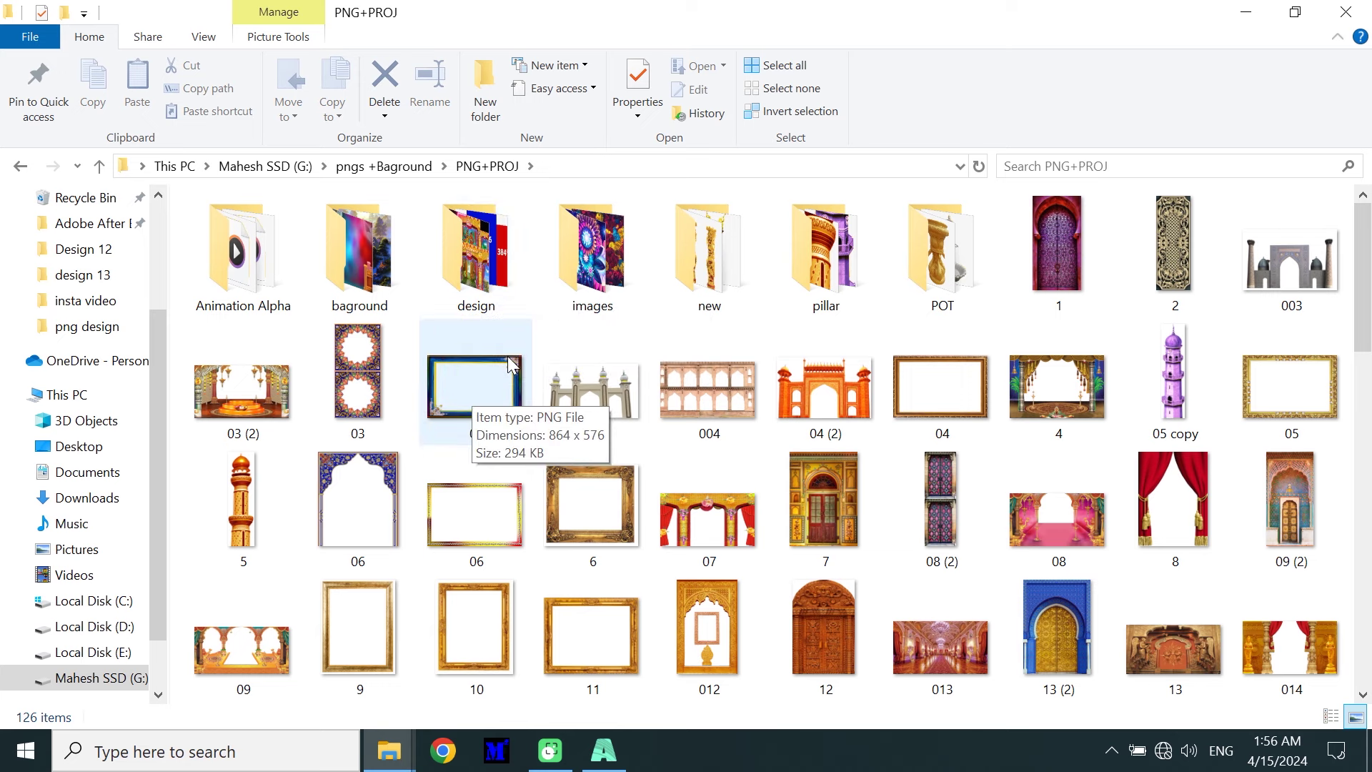
double_click(472, 274)
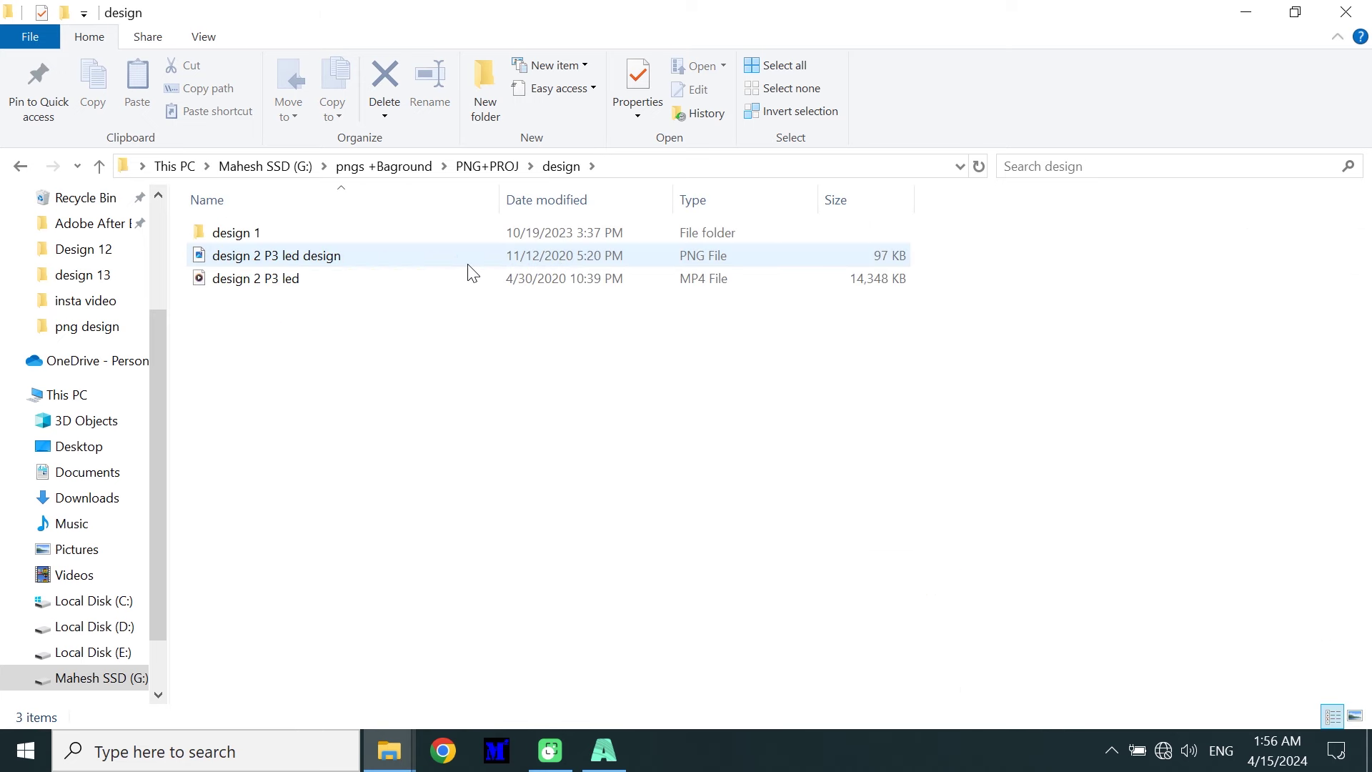
click(21, 171)
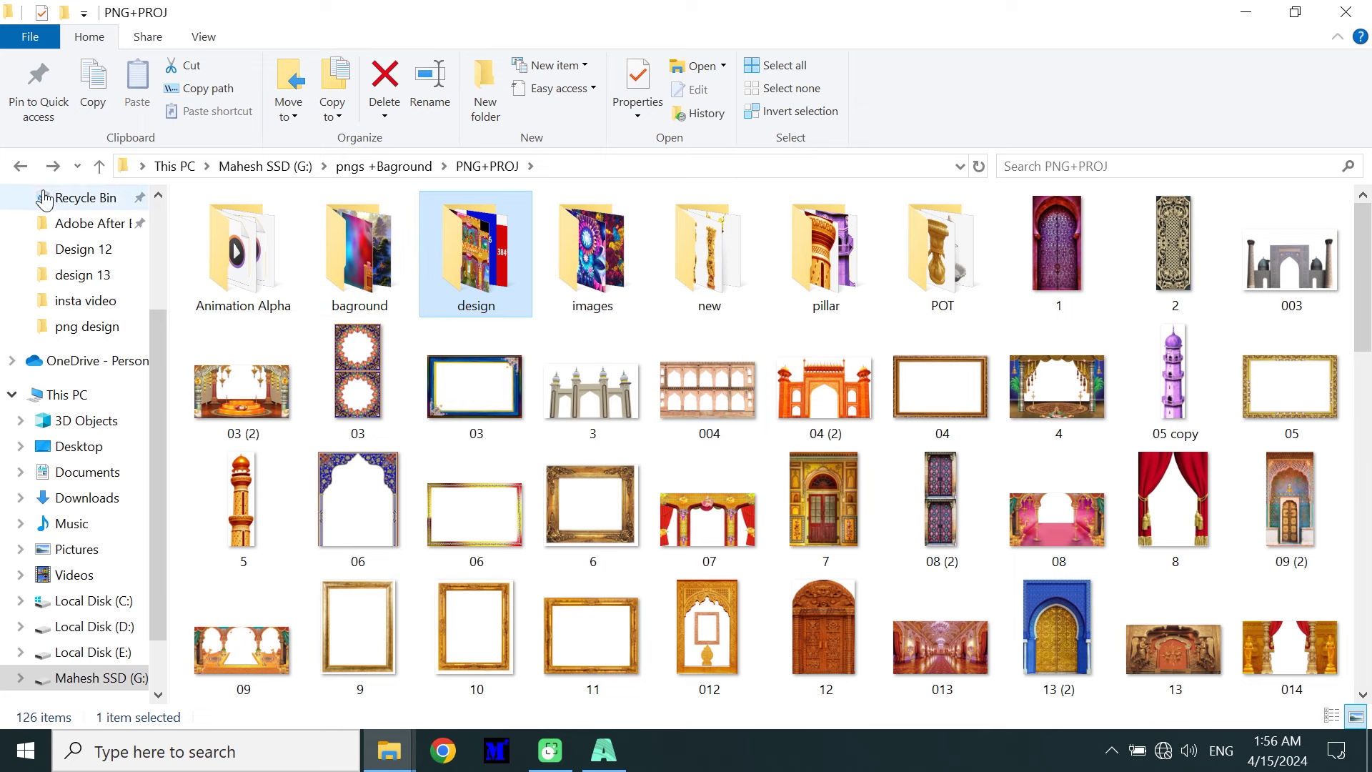
click(20, 167)
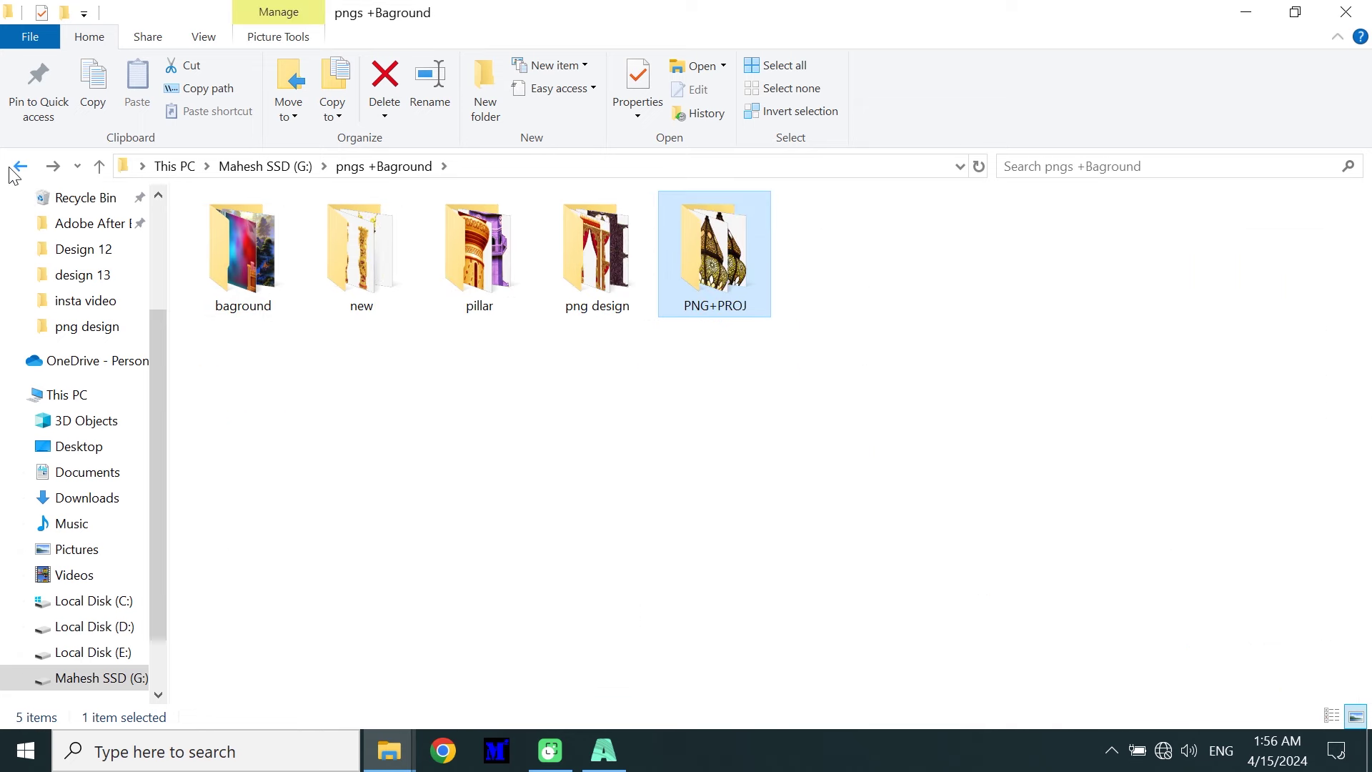
Bring design 3 from the png design folder's email subfolder into Column 3 on Layer 3 in Resolume Arena and play it
click(655, 293)
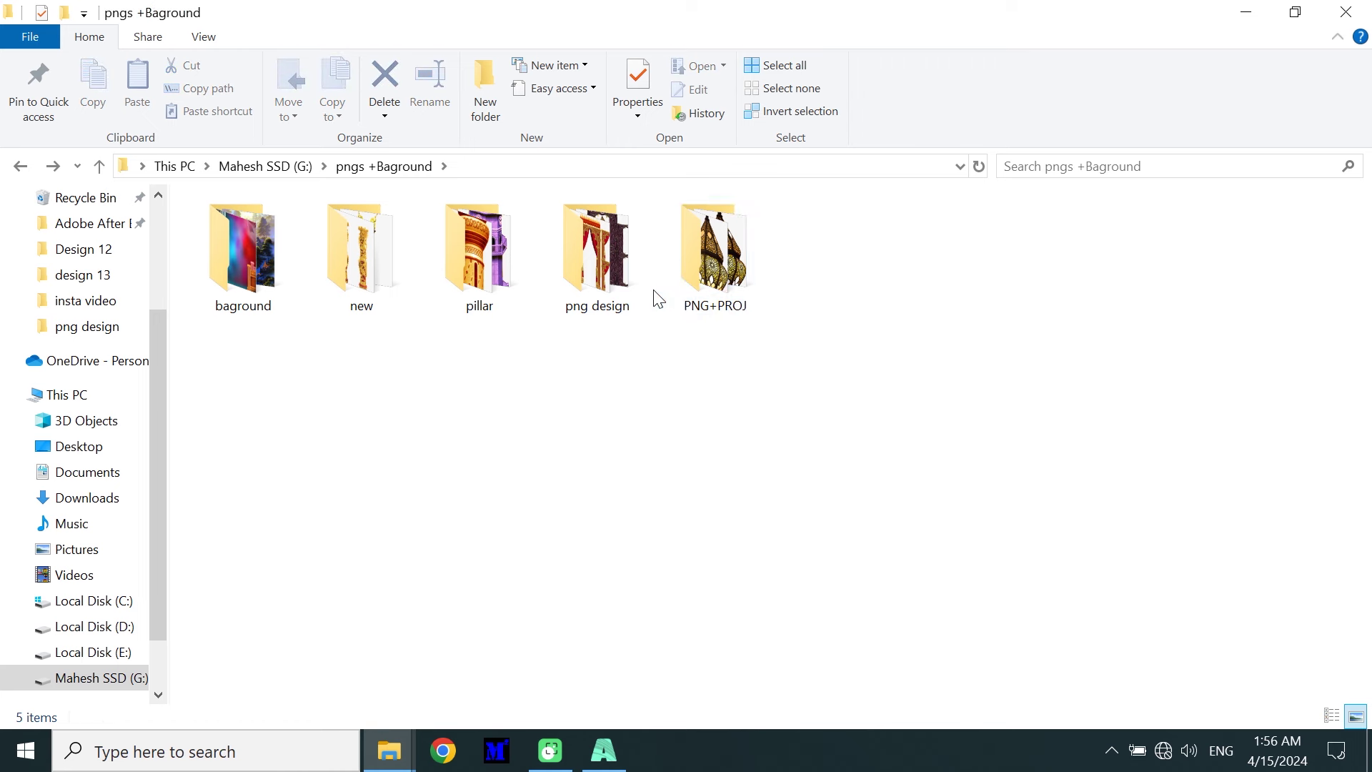
double_click(609, 263)
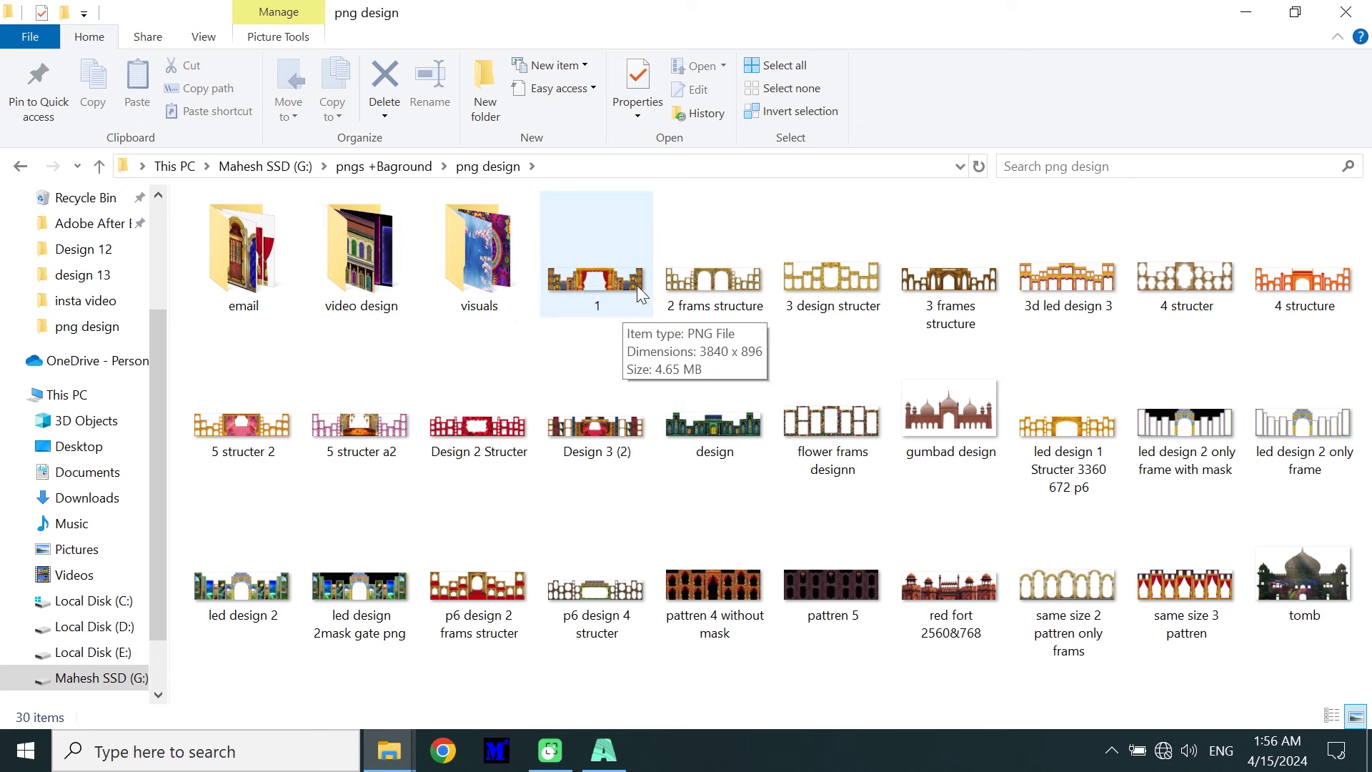
click(241, 263)
double_click(242, 263)
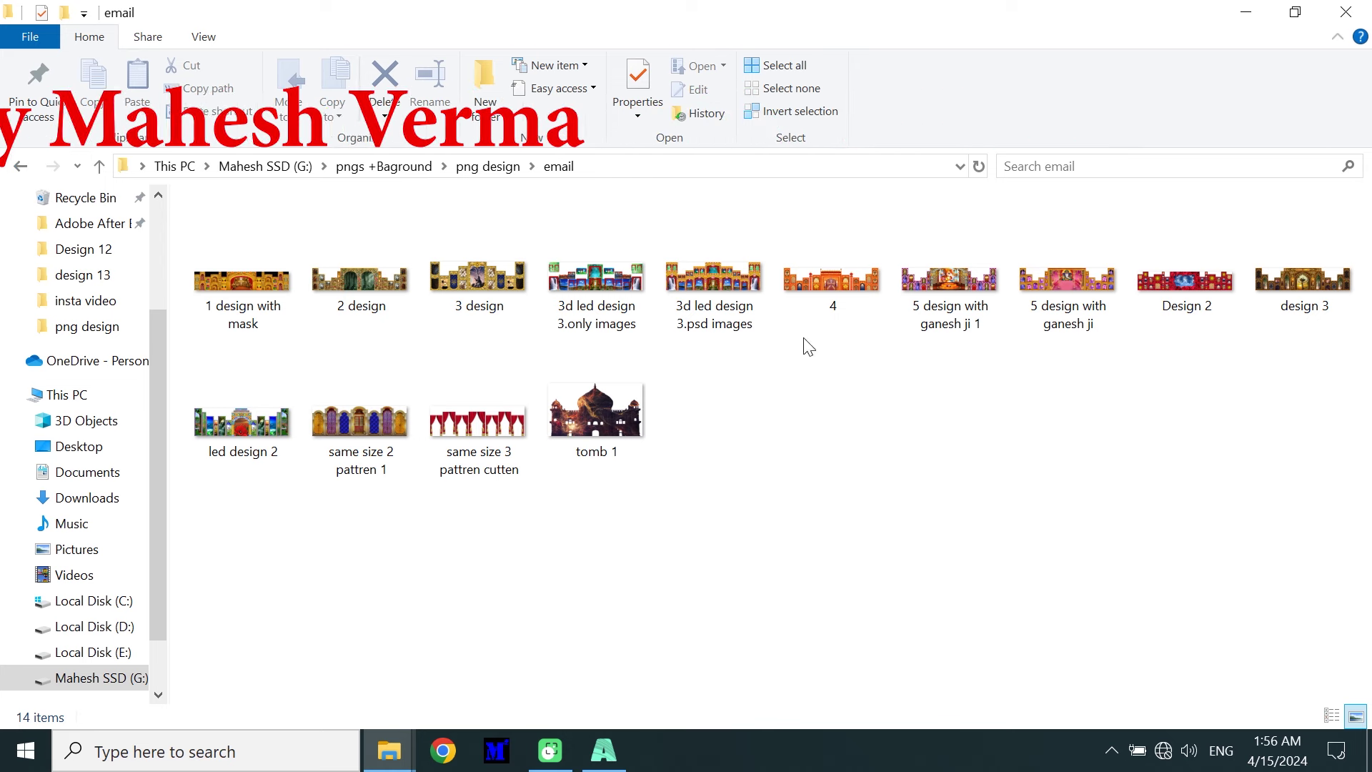
click(1287, 282)
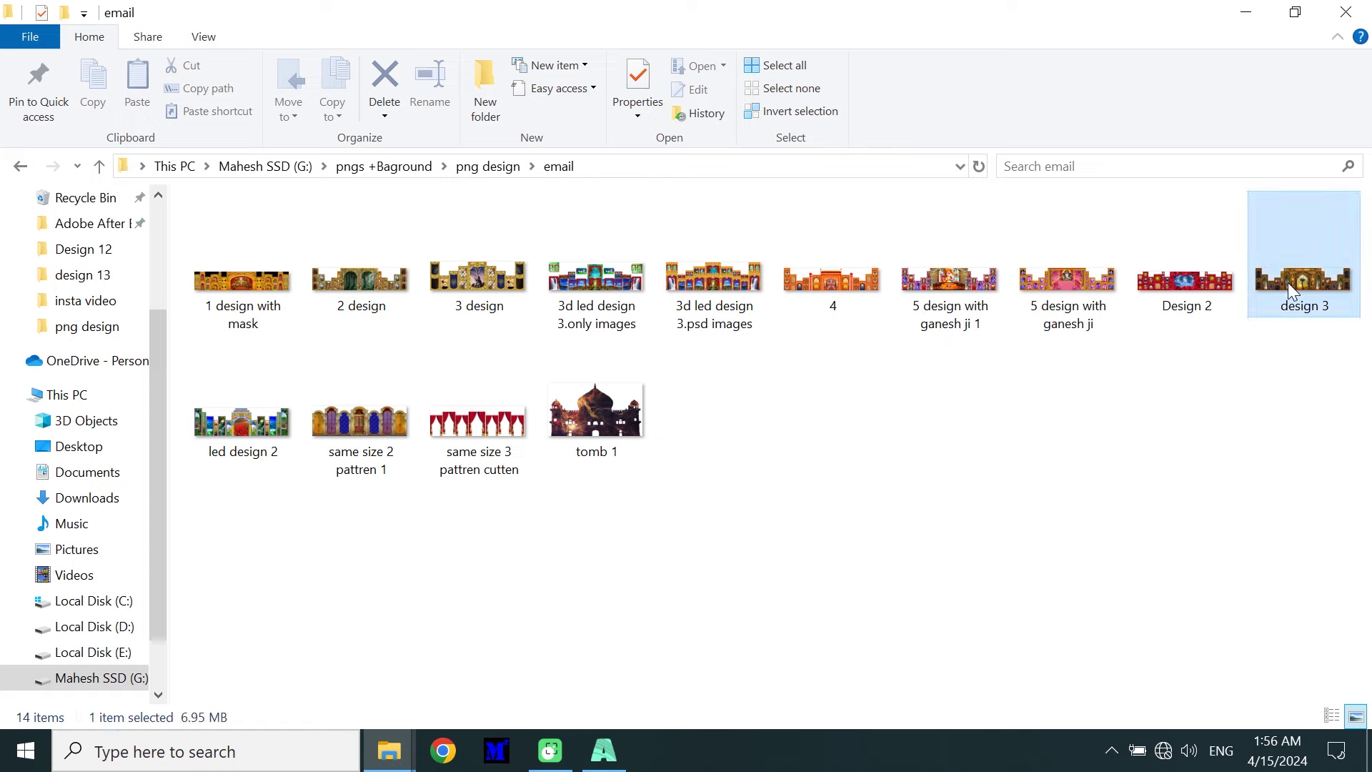
drag(1287, 285, 559, 141)
click(564, 143)
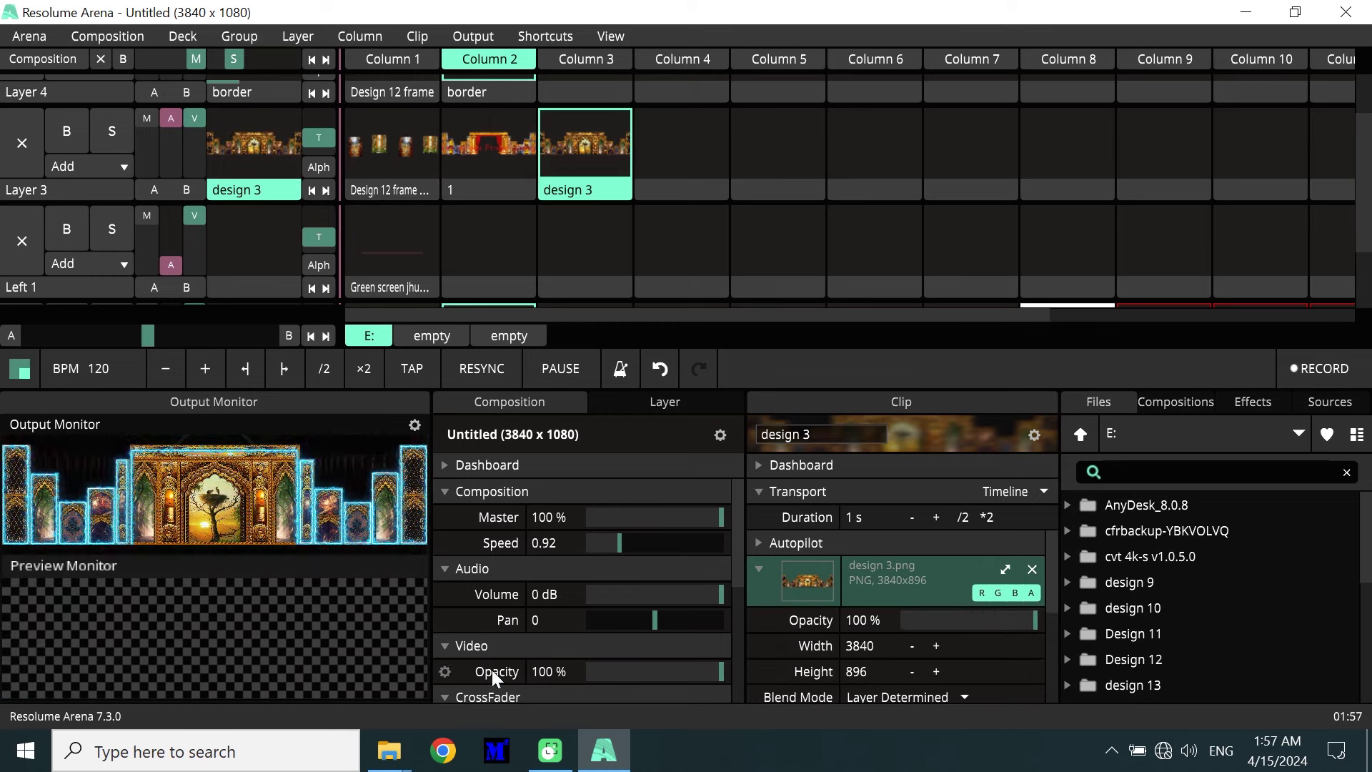
Add image 4 from the email folder to Column 4 on Layer 3
mouse_move(391, 752)
click(331, 678)
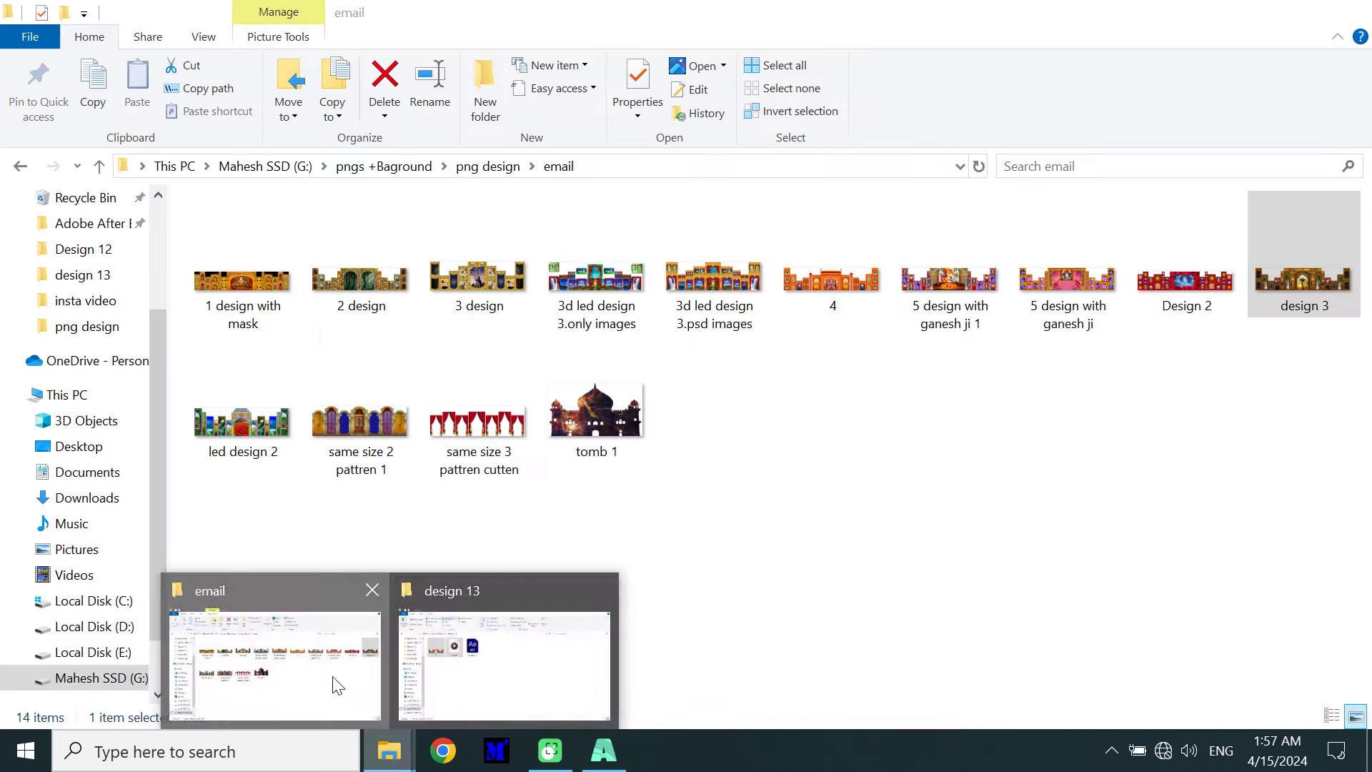
click(817, 294)
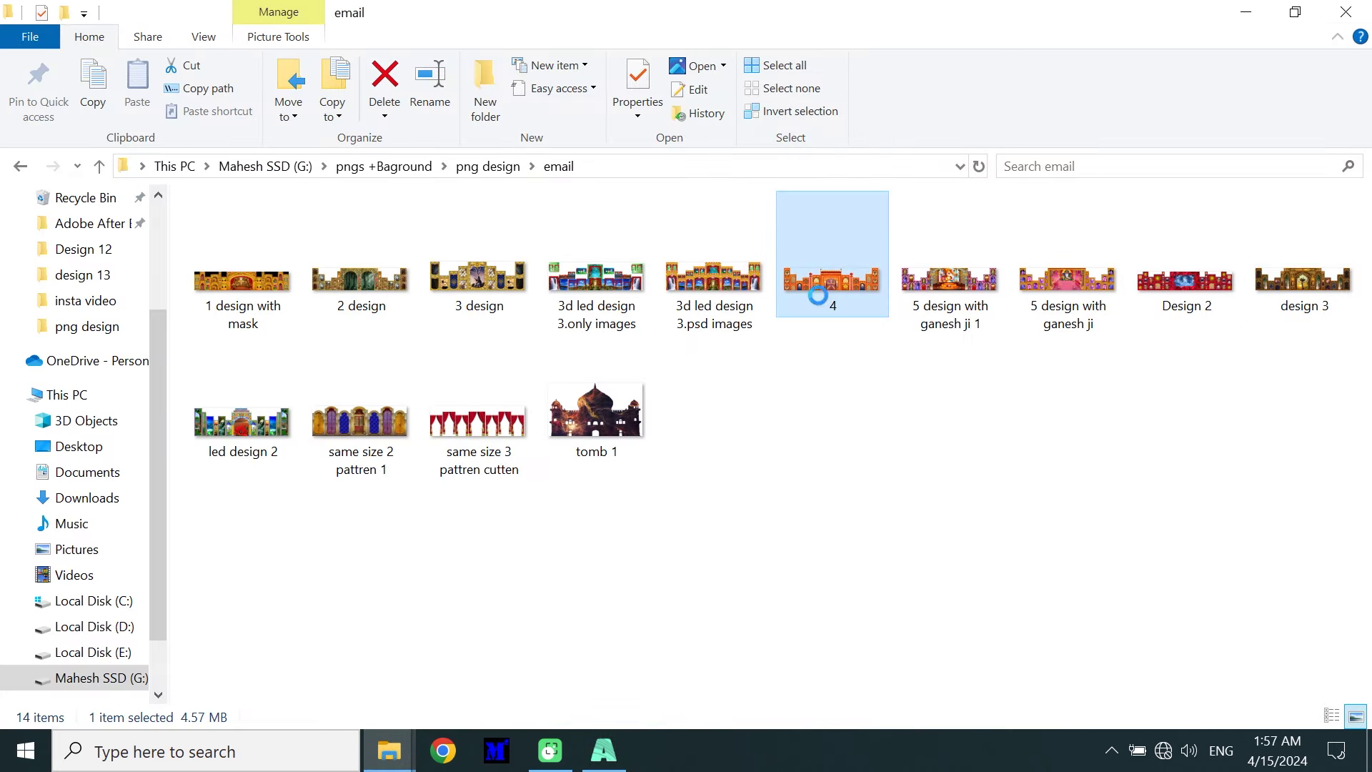
drag(787, 439, 678, 121)
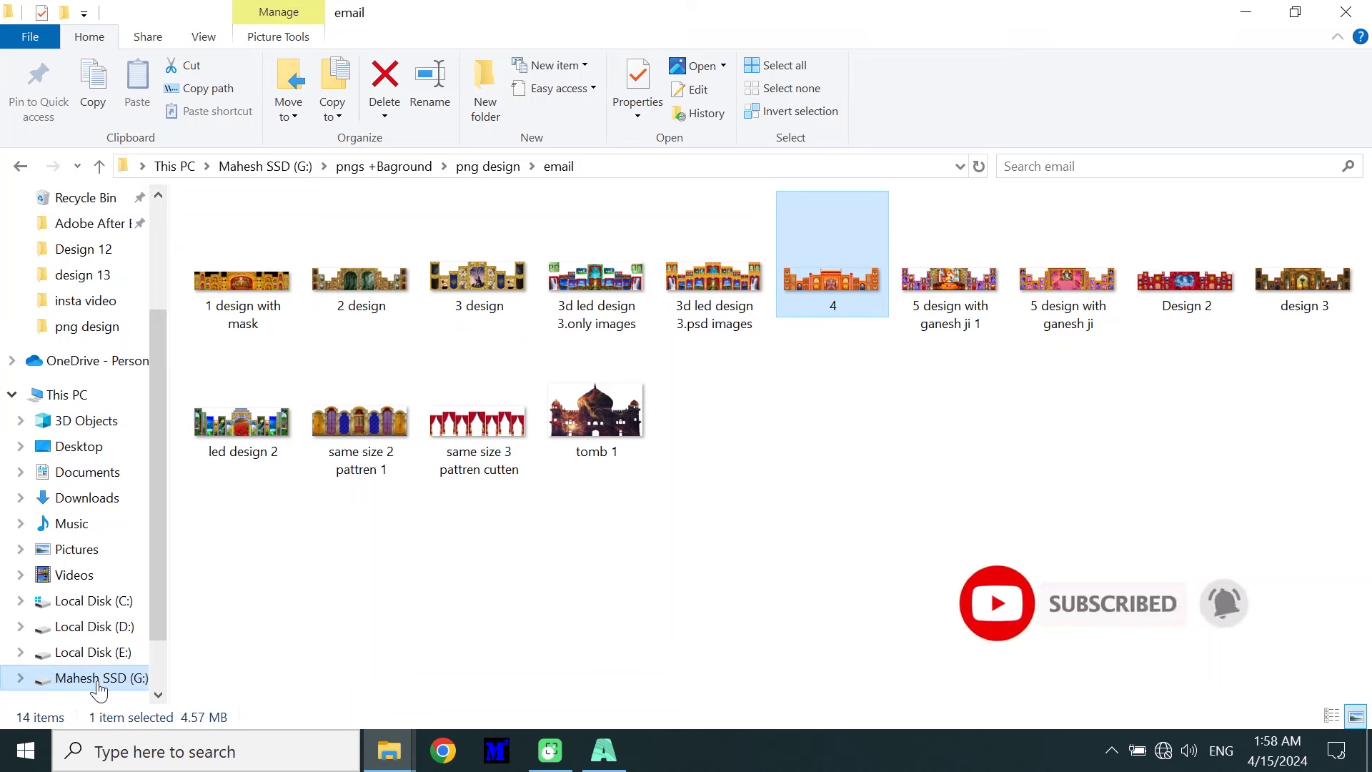
Load the 4K Ethnic Colorful Mandala loop from the G: drive's Devosnal Graphics folder into Column 9 on Layer 1 and play it
click(99, 682)
double_click(257, 275)
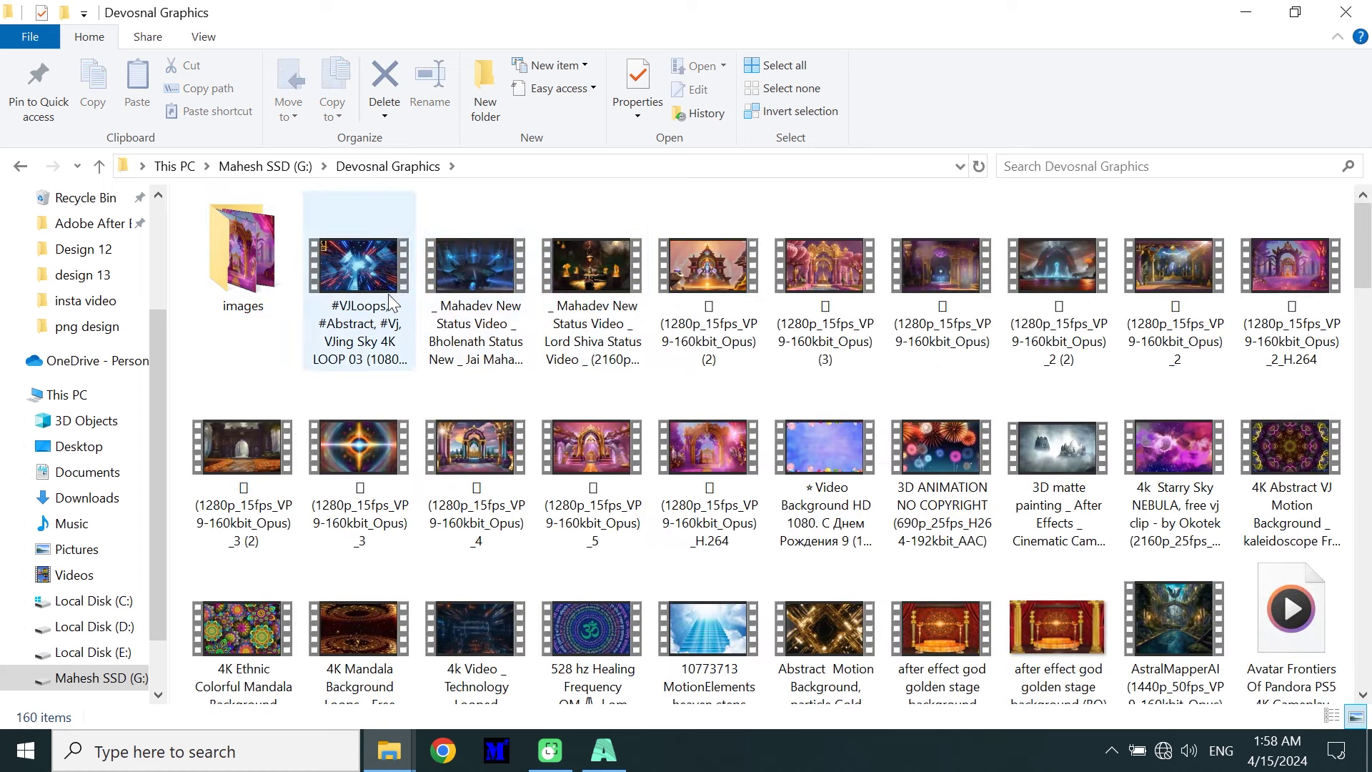
scroll(537, 422, down, 2)
scroll(537, 428, down, 1)
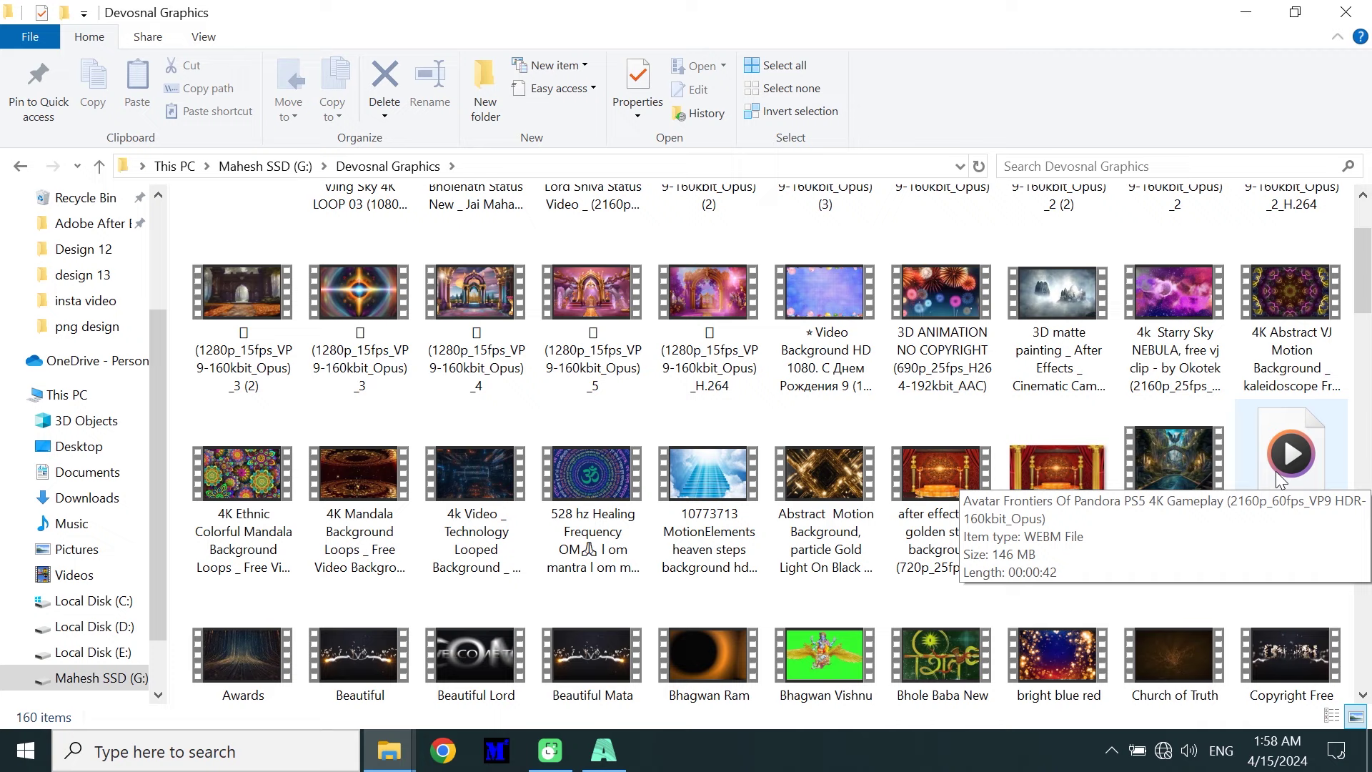
scroll(897, 501, down, 2)
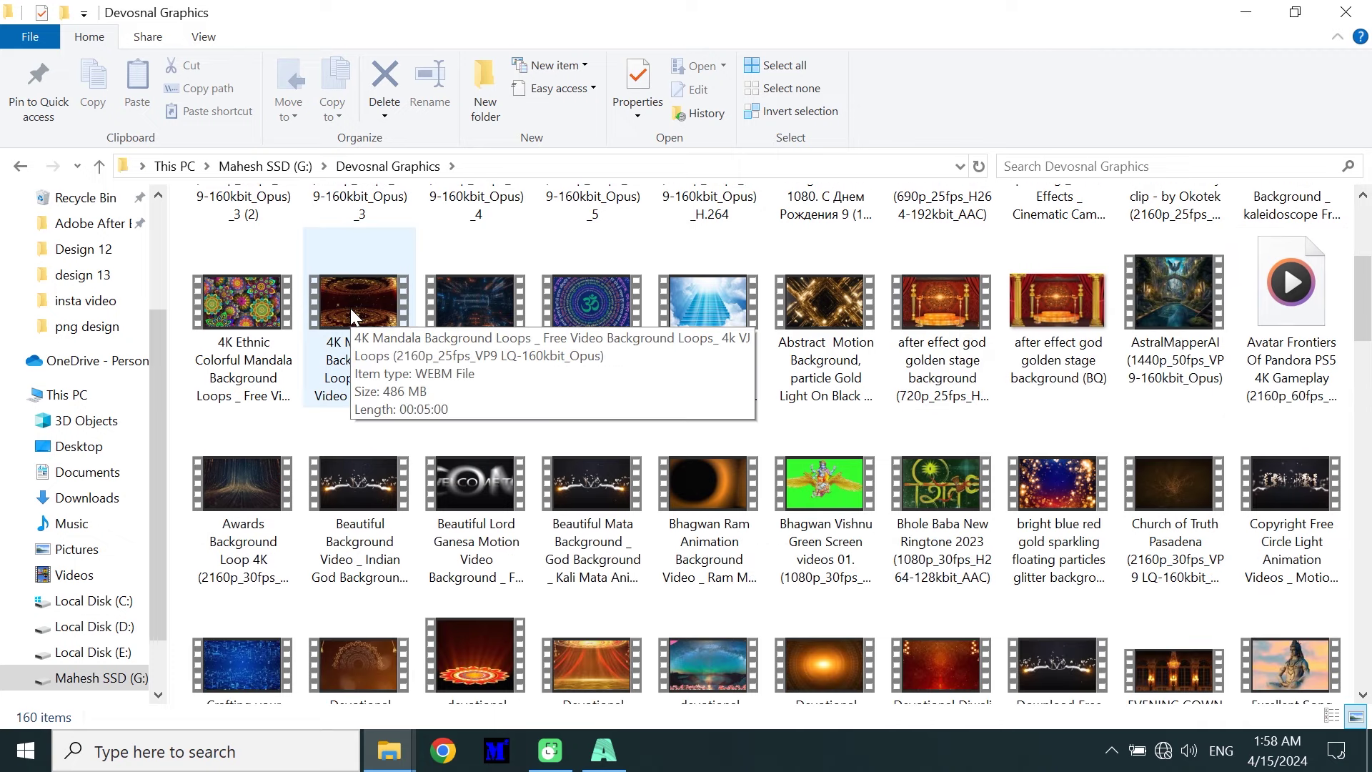
drag(252, 304, 764, 247)
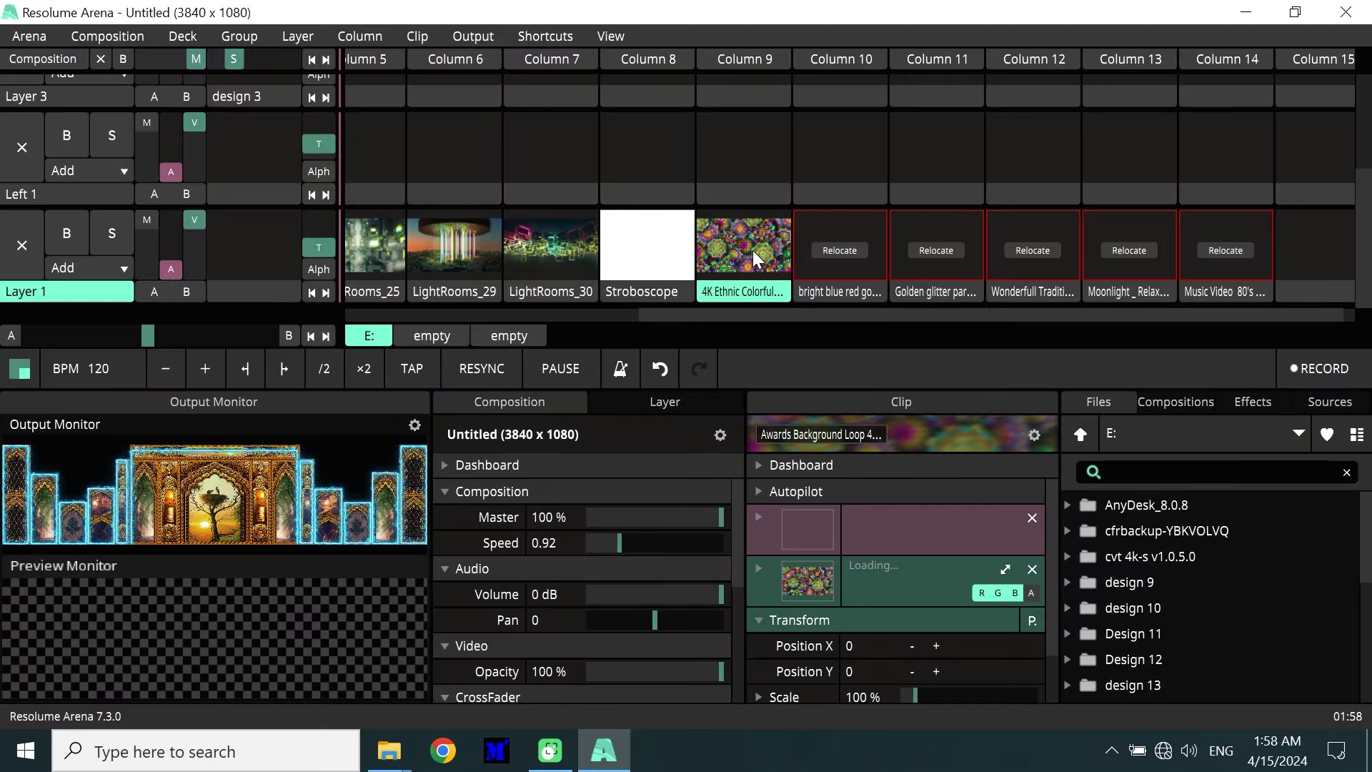
click(753, 250)
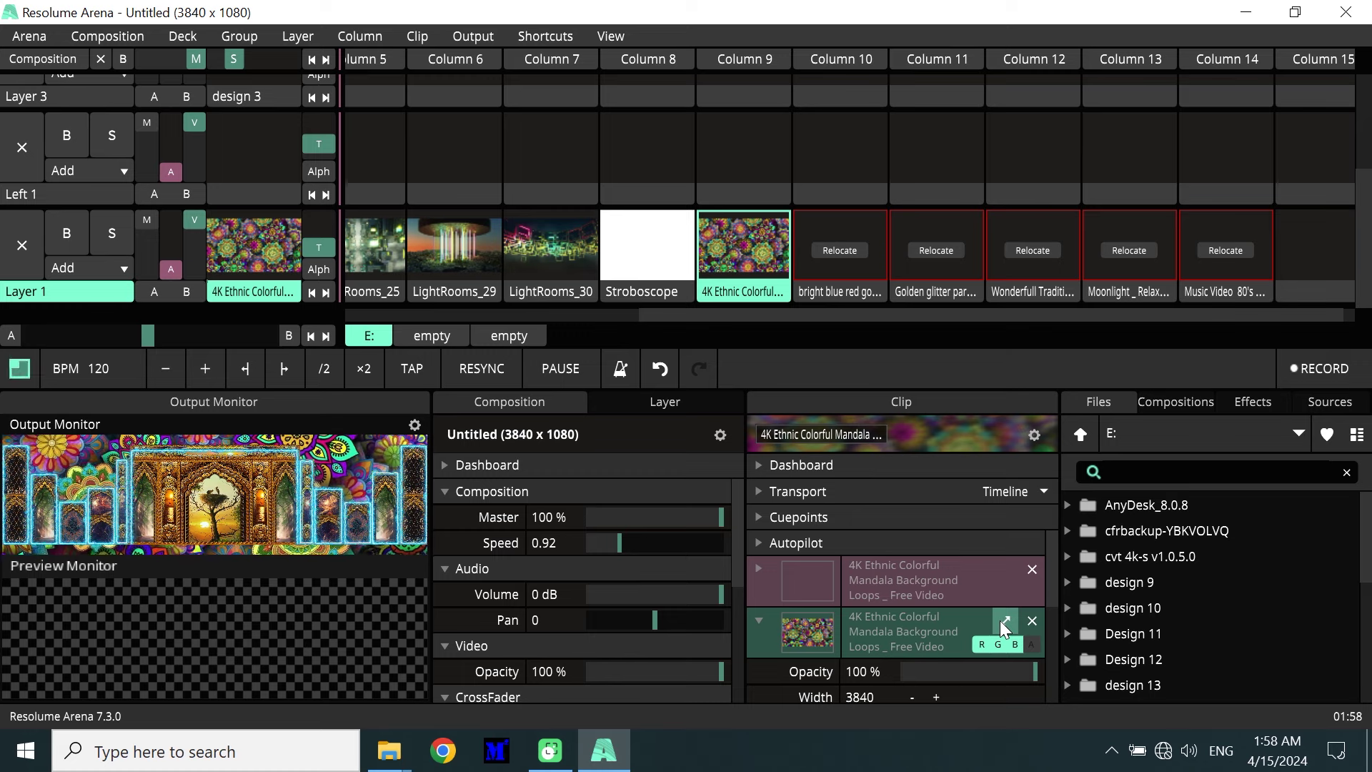
Play clip 1 in Column 2 on Layer 3
scroll(491, 170, up, 3)
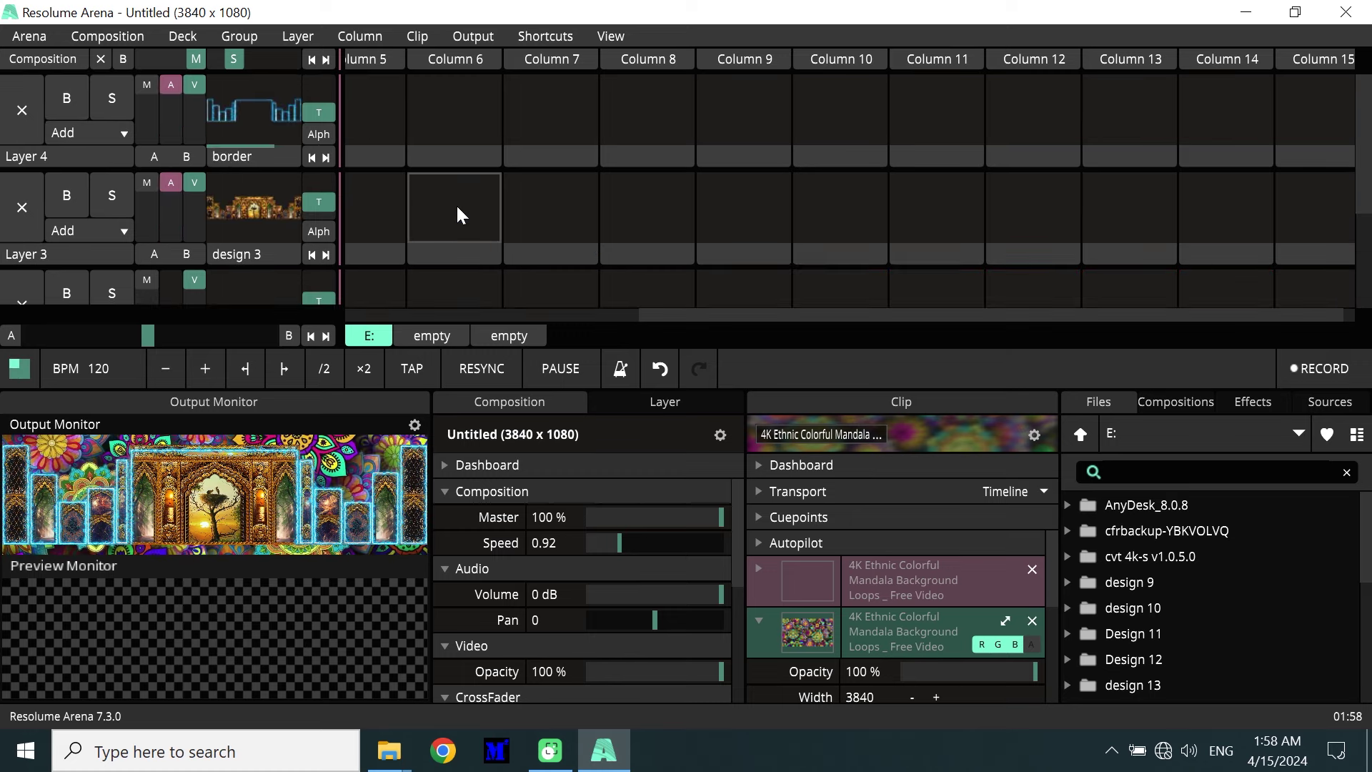
scroll(375, 203, left, 4)
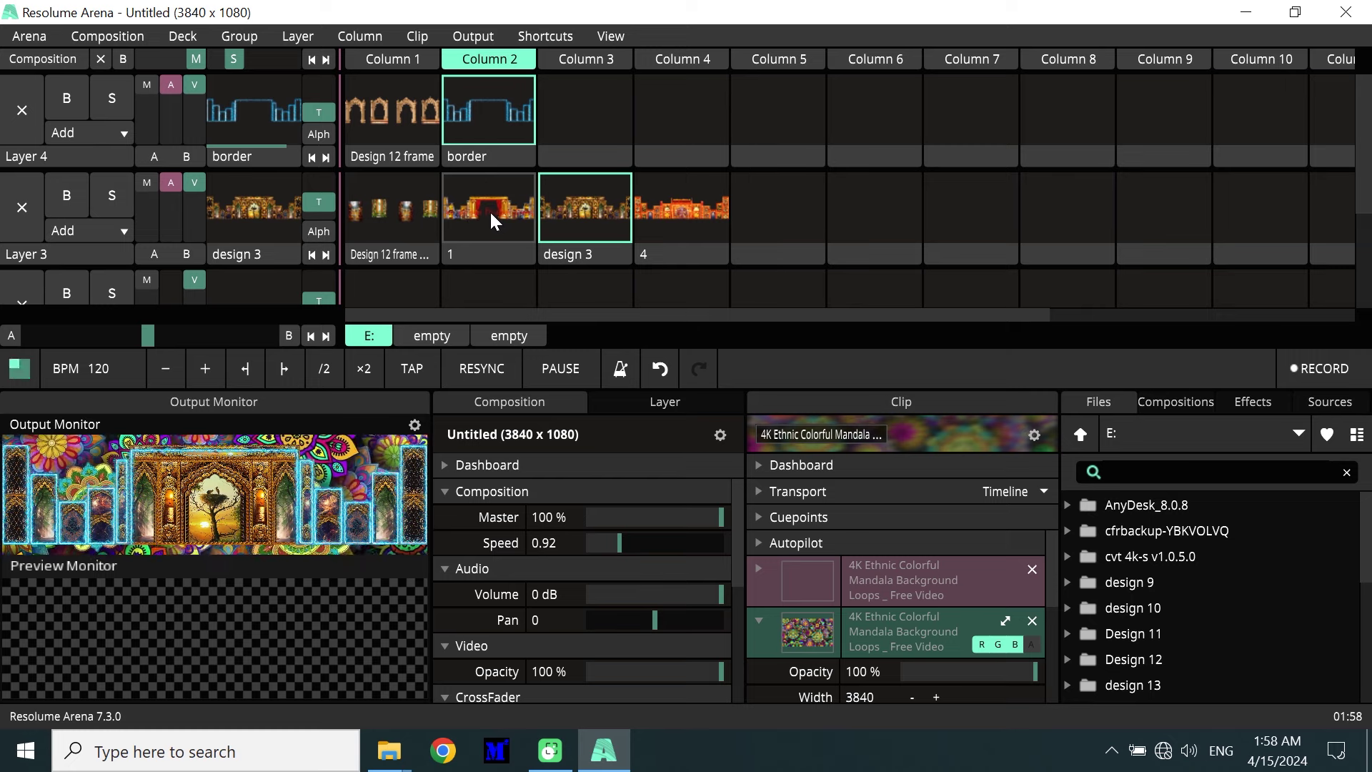
click(490, 209)
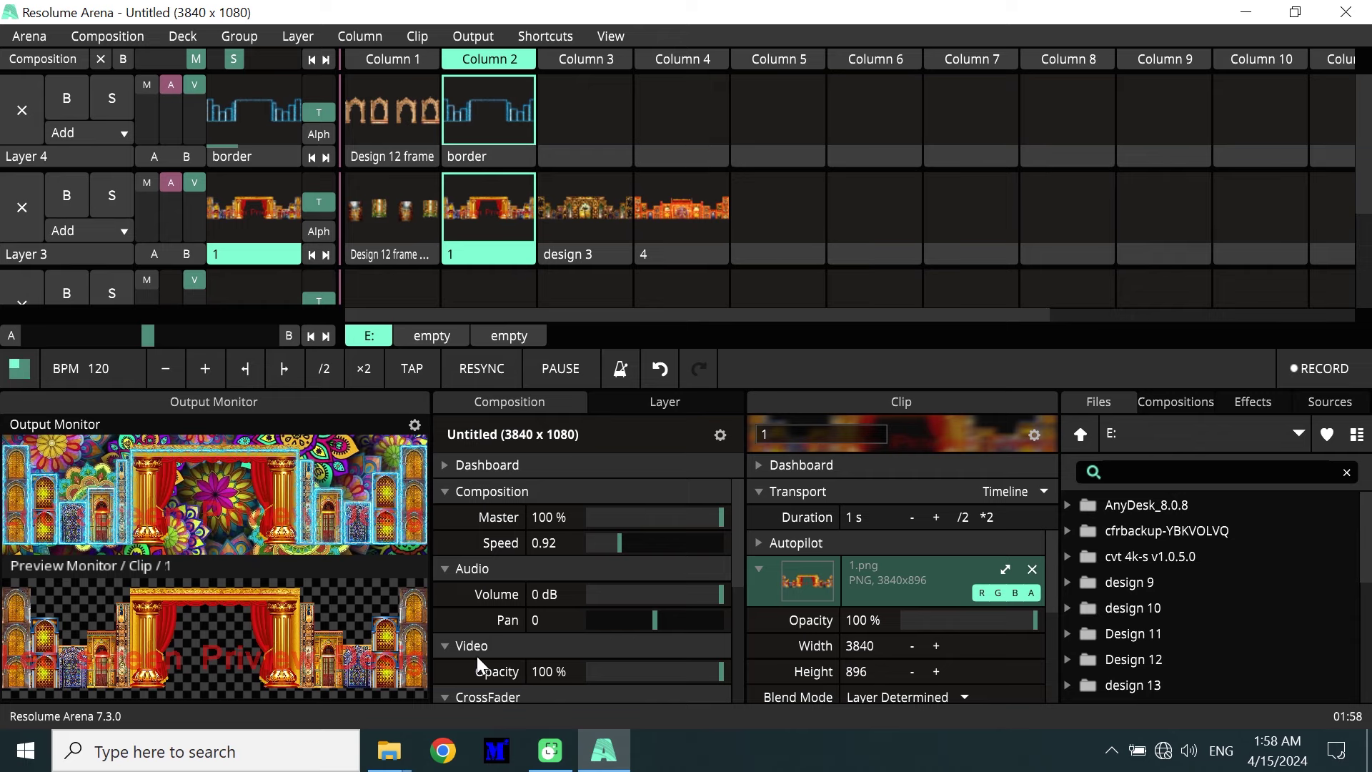
Check the pixel dimensions of image 1 in the design 13 folder and set the Resolume composition size to 3840 x 896
click(390, 752)
mouse_move(317, 677)
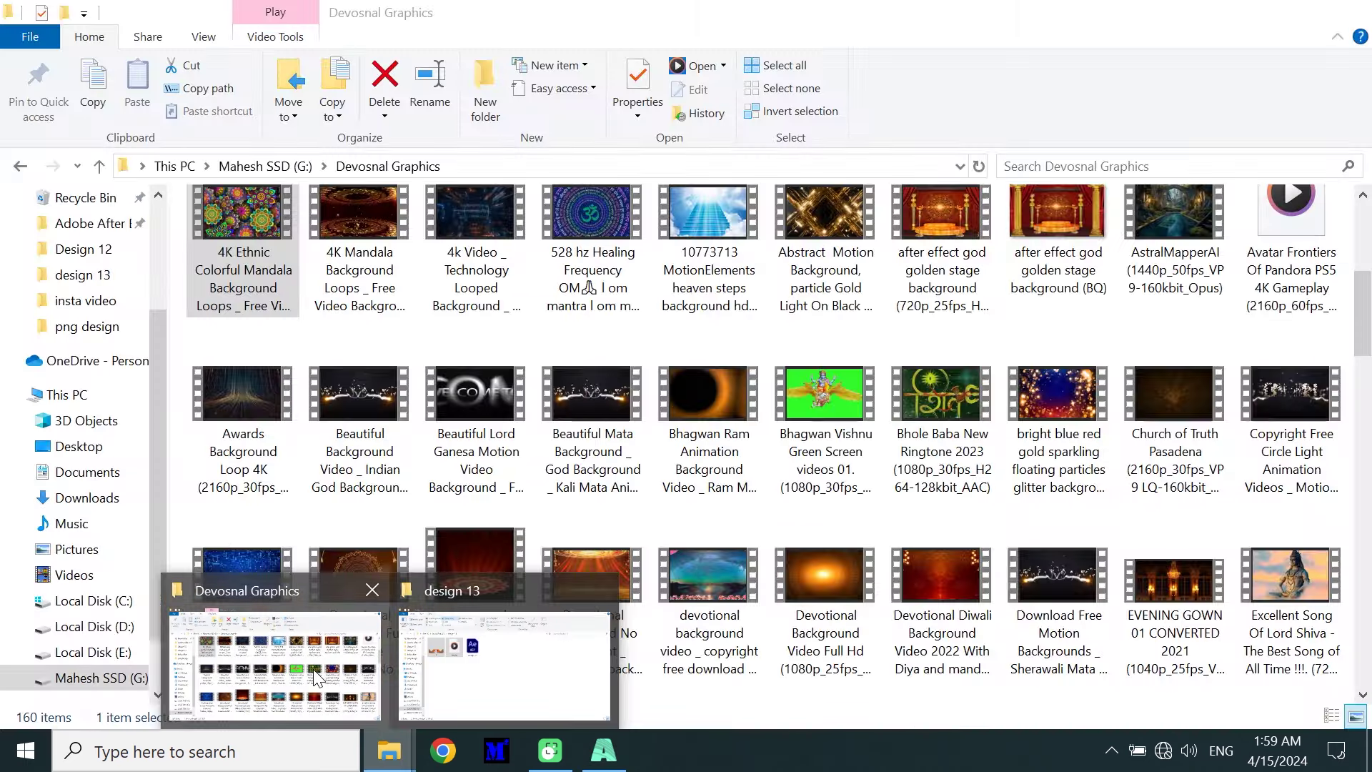
click(481, 690)
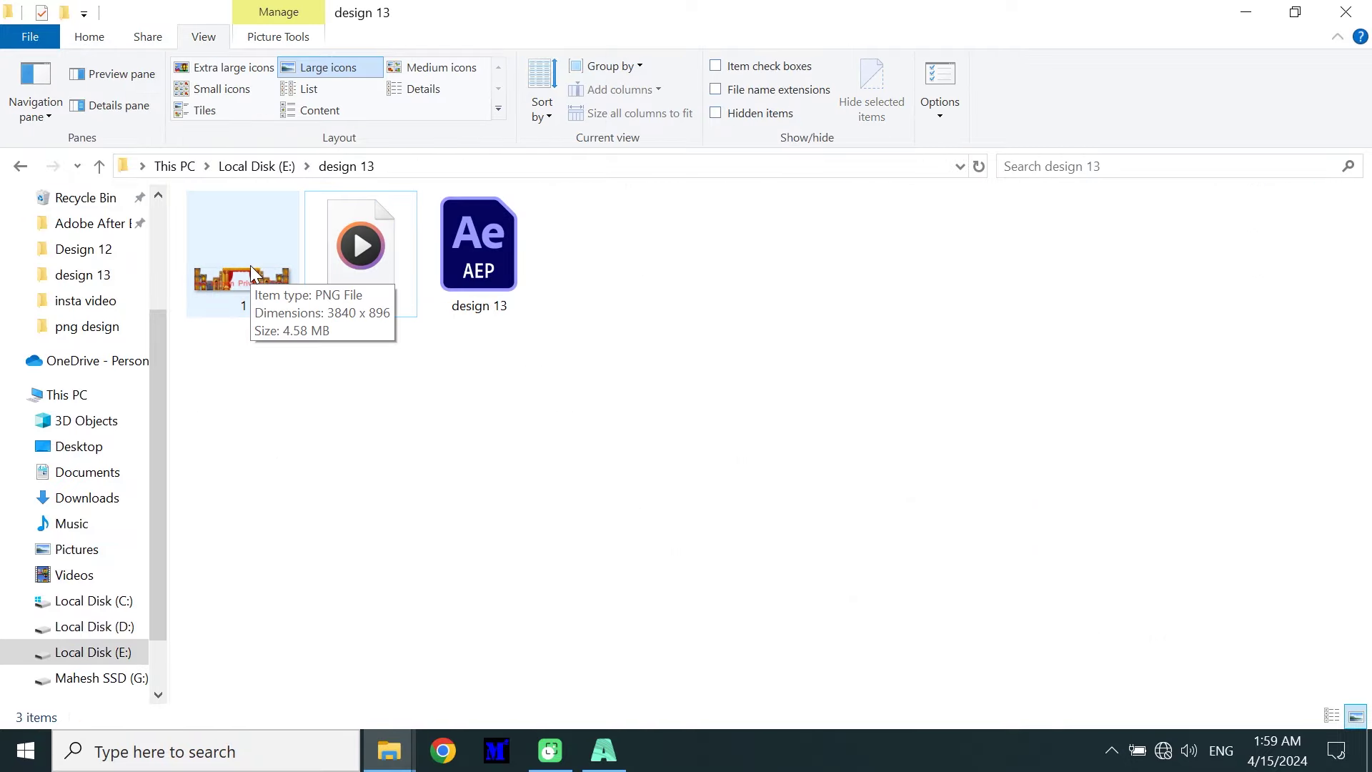
click(464, 680)
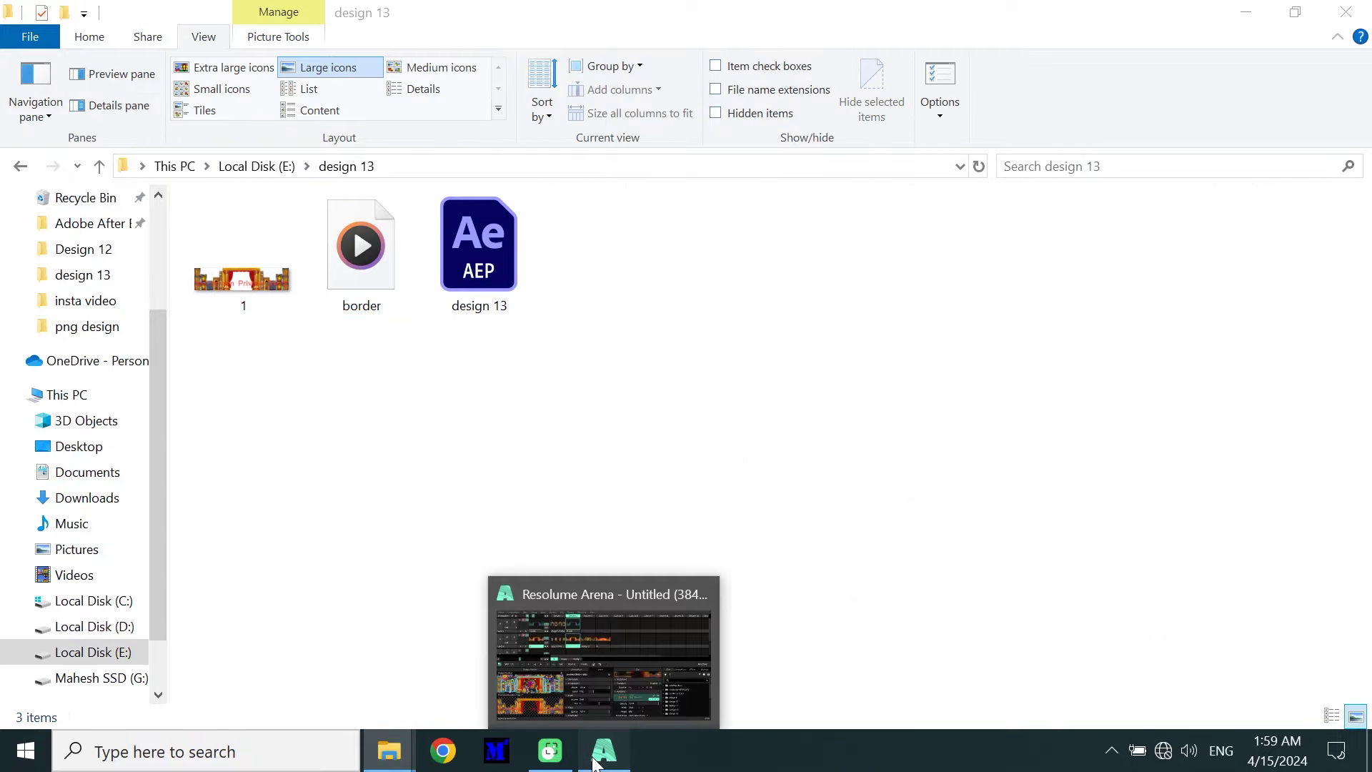
click(604, 750)
click(720, 434)
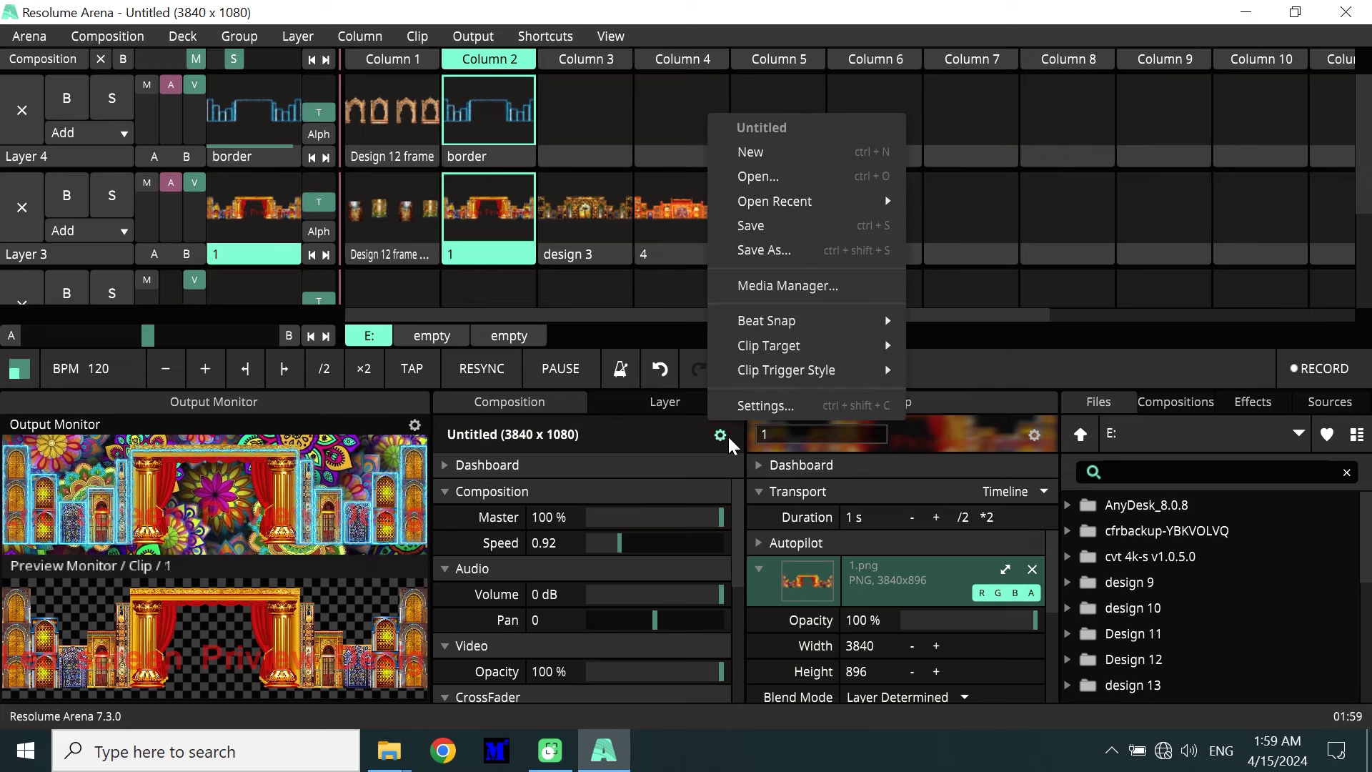
click(750, 400)
click(672, 361)
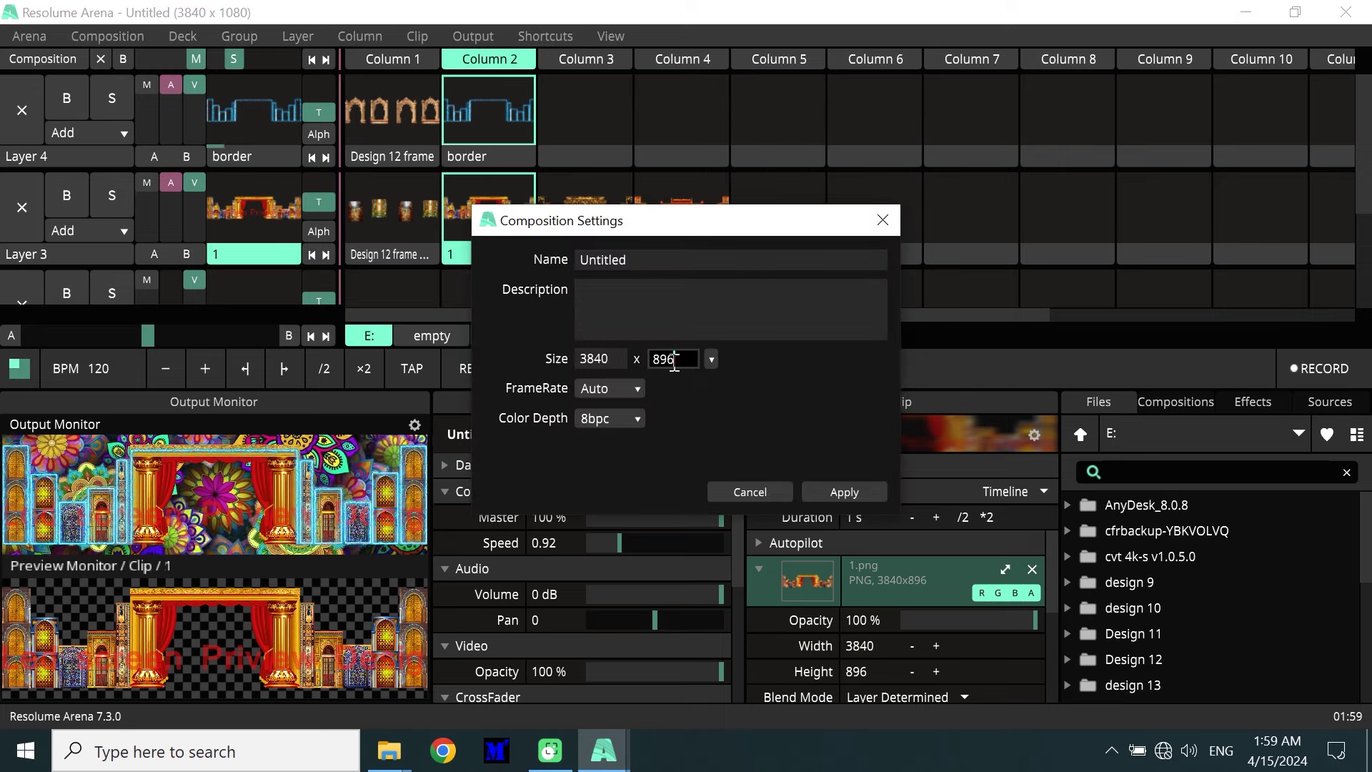
click(830, 482)
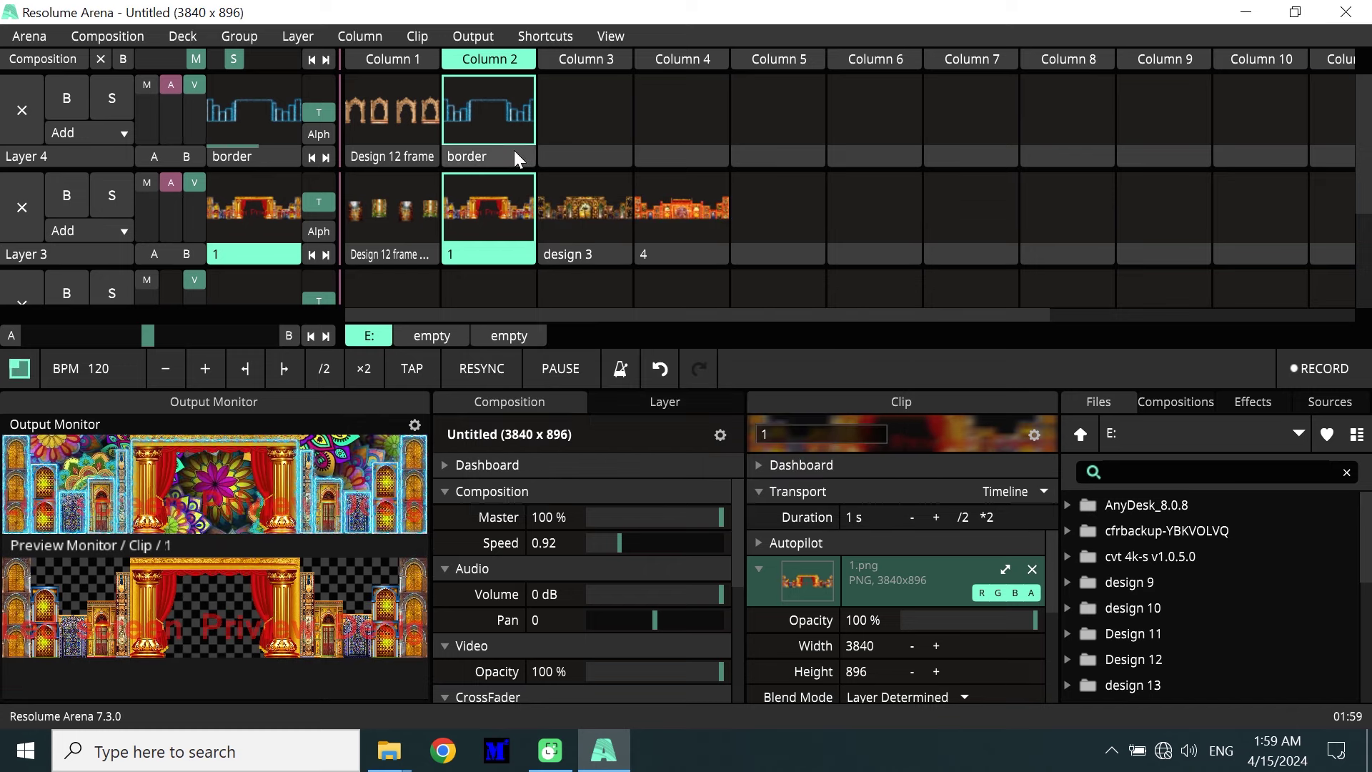
In Advanced Output, fit the Layer 34 slice's input selection to the 3840 x 896 composition
click(473, 35)
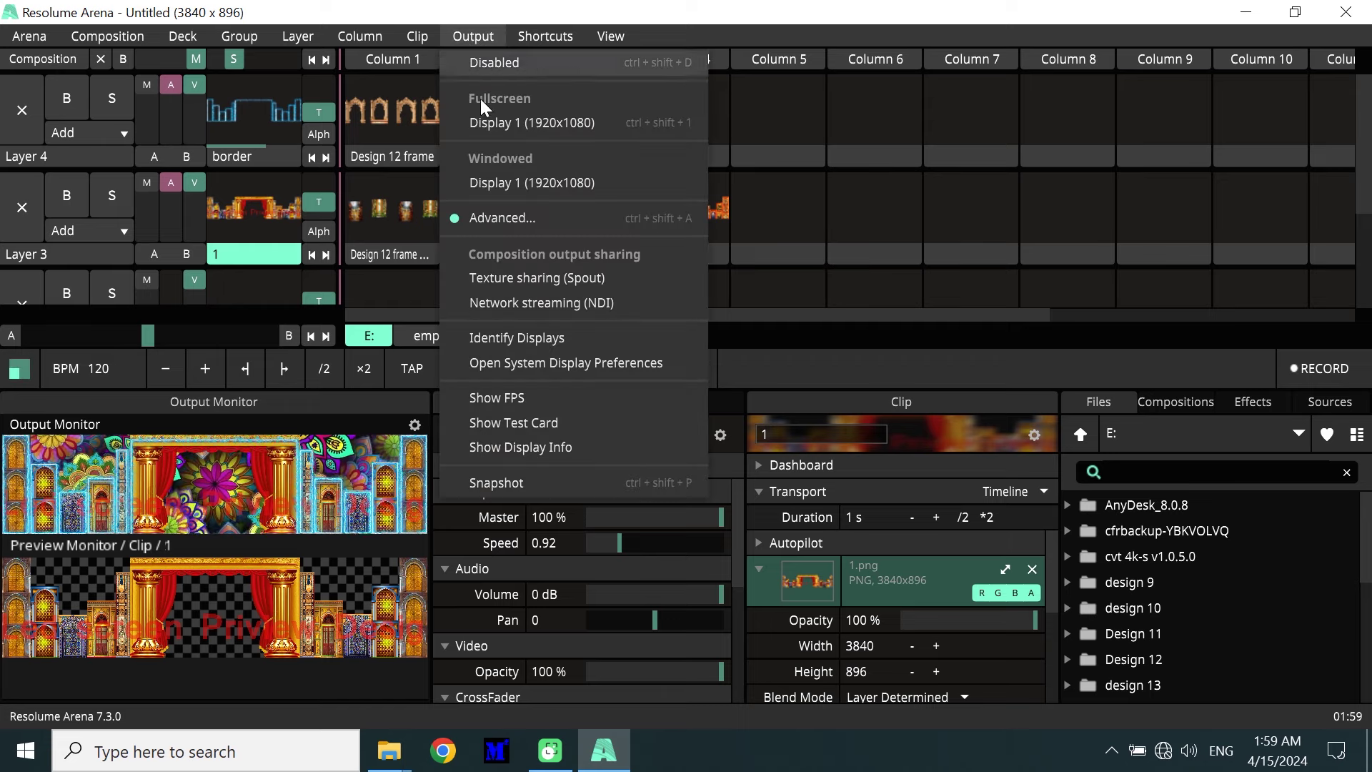
click(498, 222)
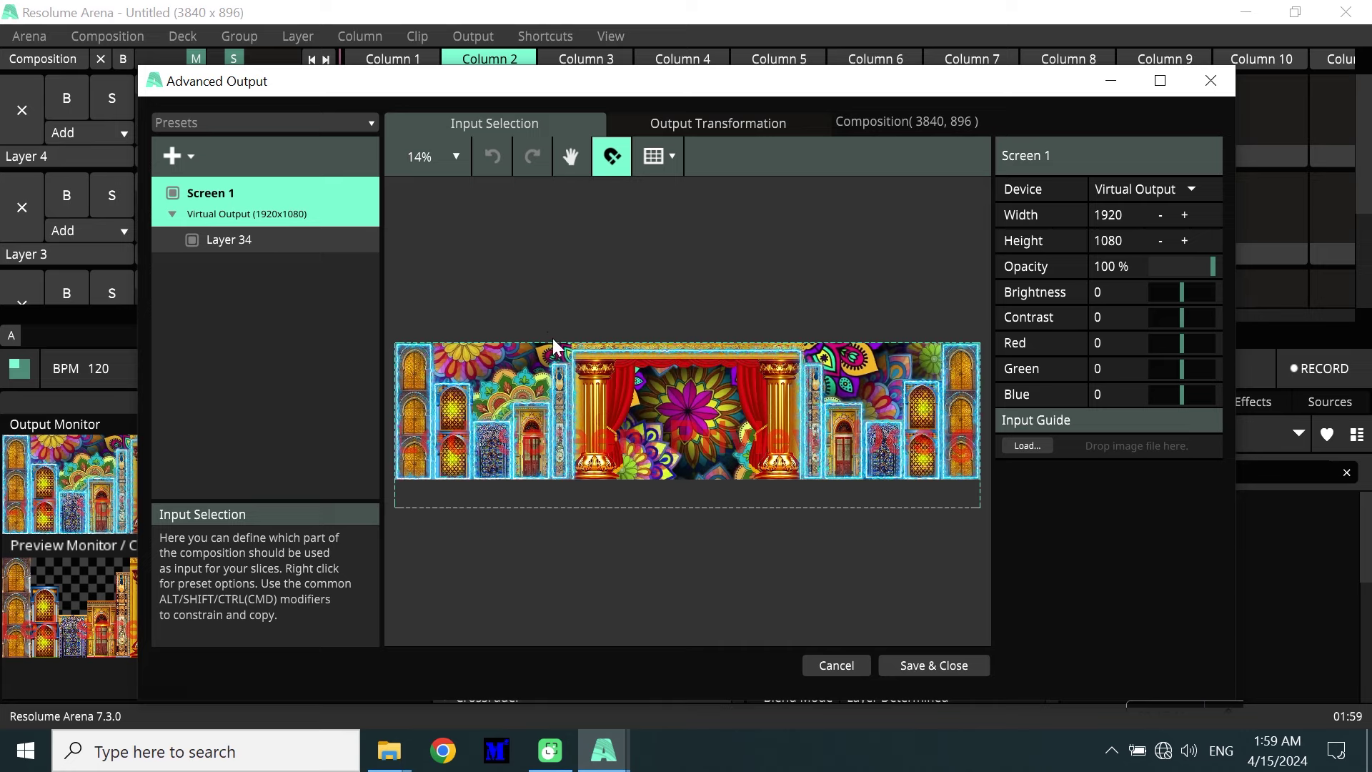
click(281, 242)
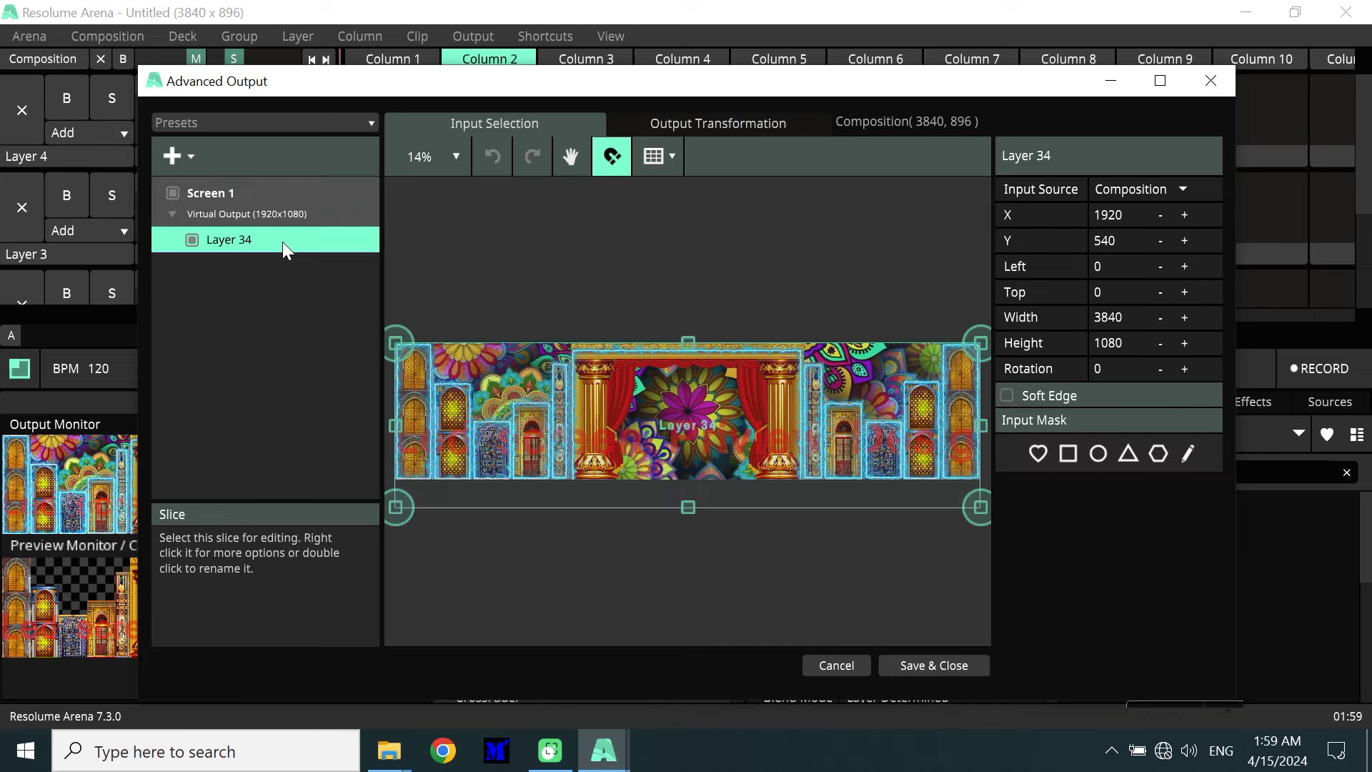
right_click(281, 242)
click(330, 462)
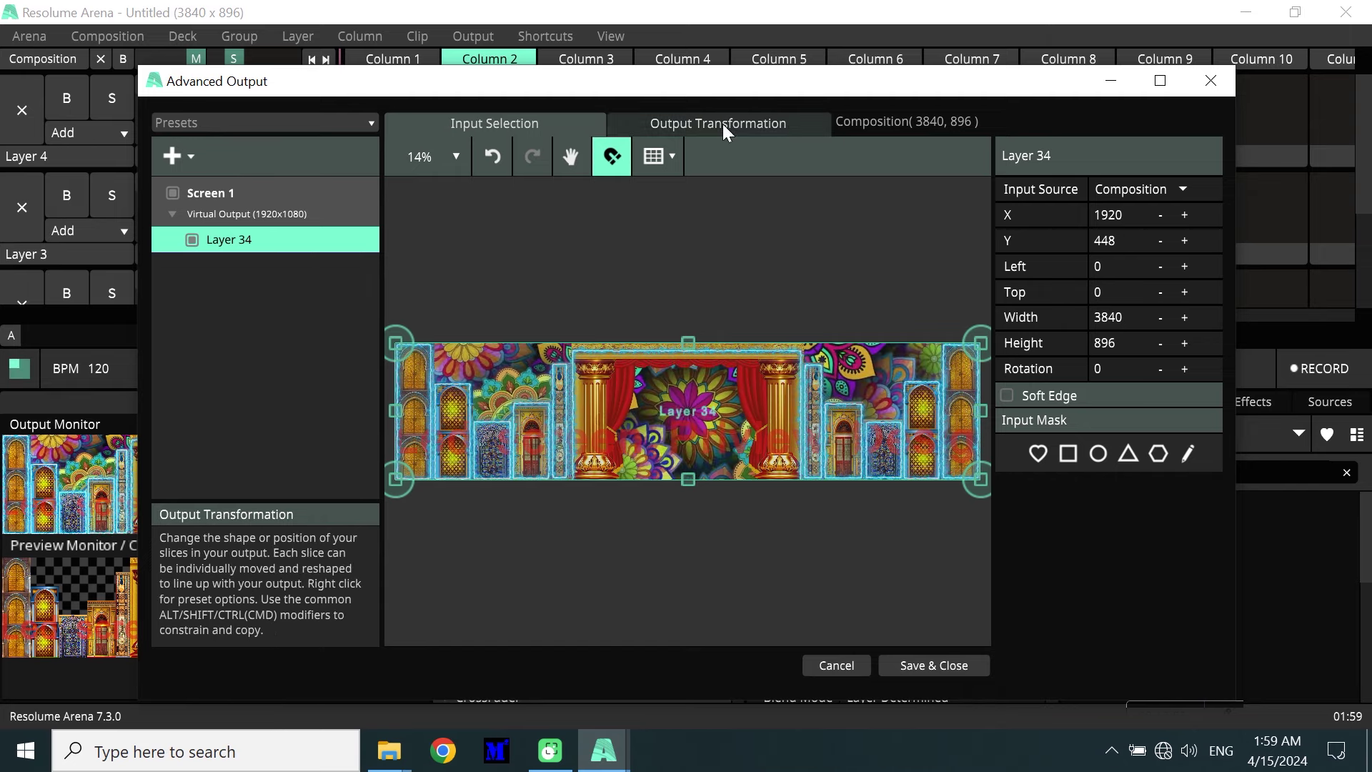
Move the Advanced Output window clear of the clip grid and play design 3, followed by clip 4, on Layer 3
drag(722, 89, 698, 275)
click(587, 199)
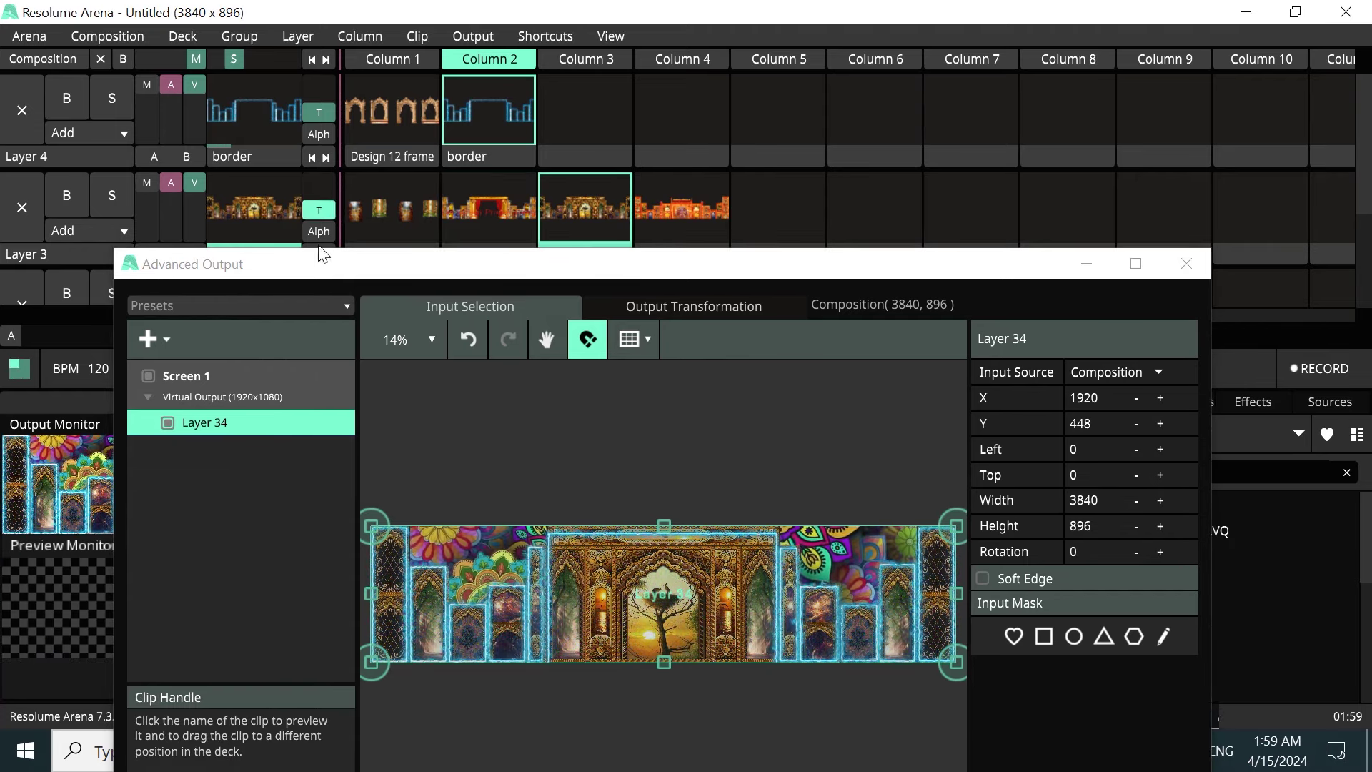
click(673, 208)
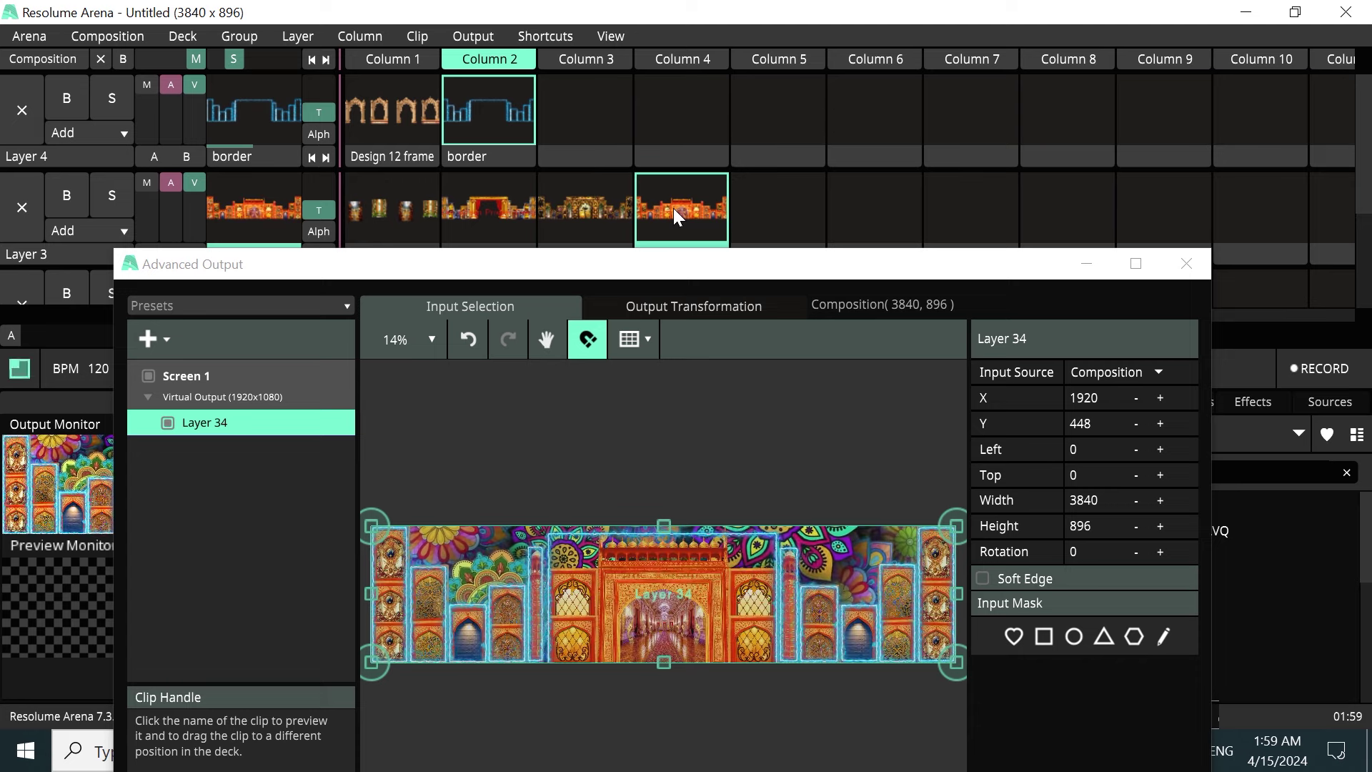
Play design 3, followed by clip 1, on Layer 3 and close the Advanced Output window
click(573, 208)
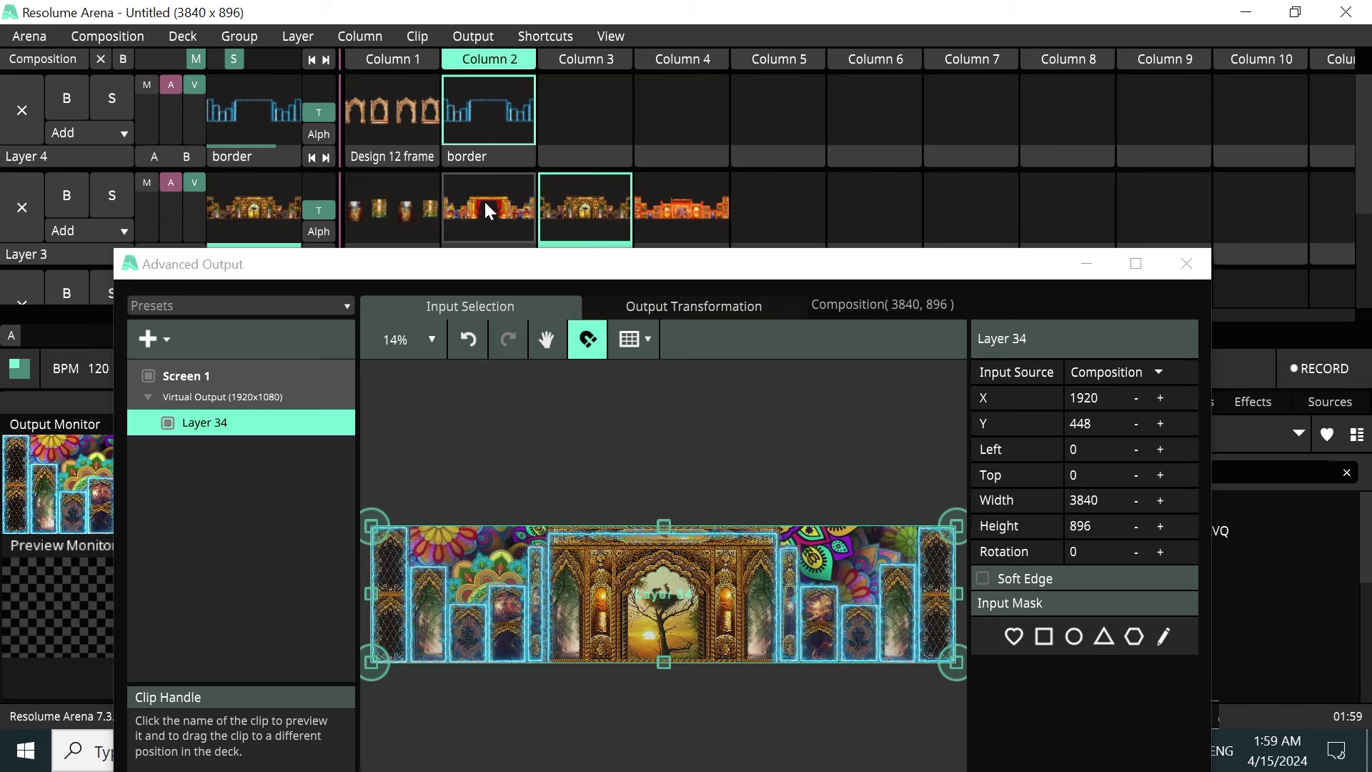
click(483, 199)
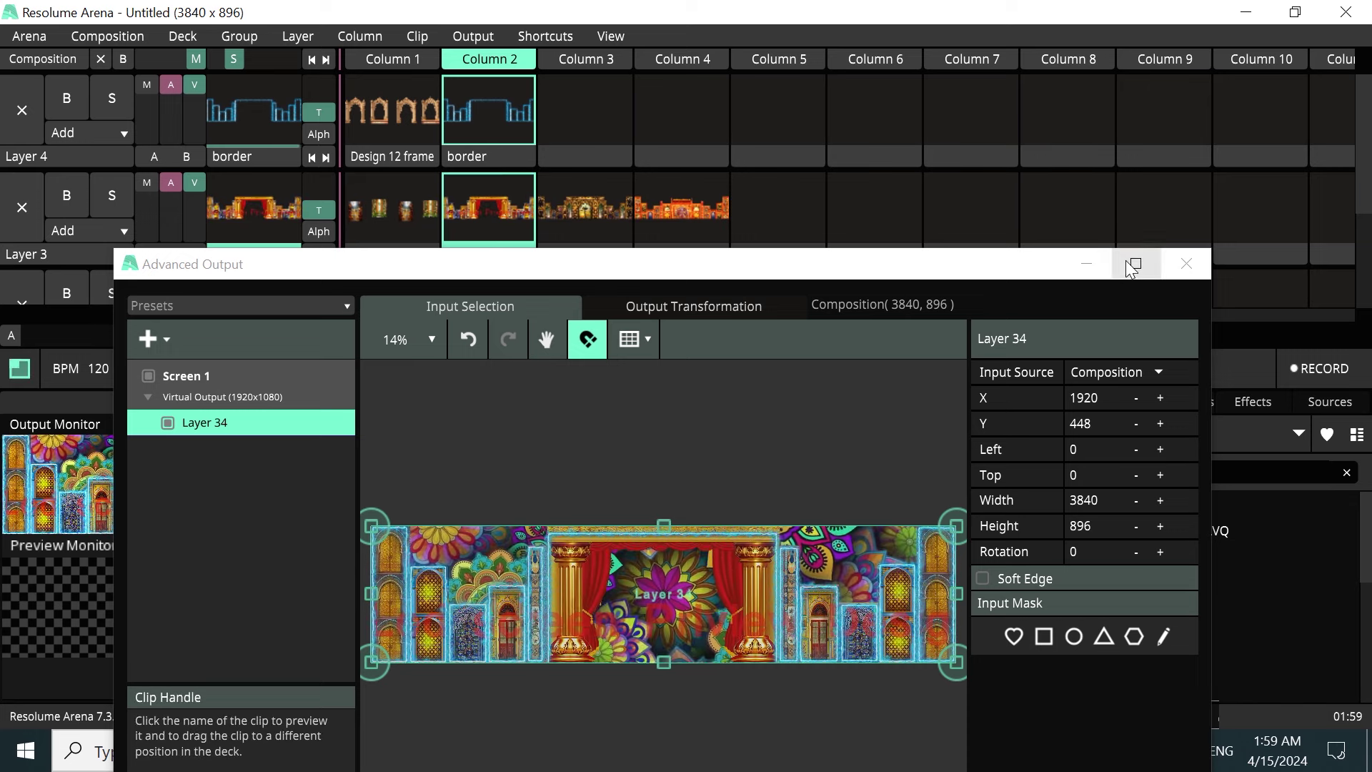
click(1173, 268)
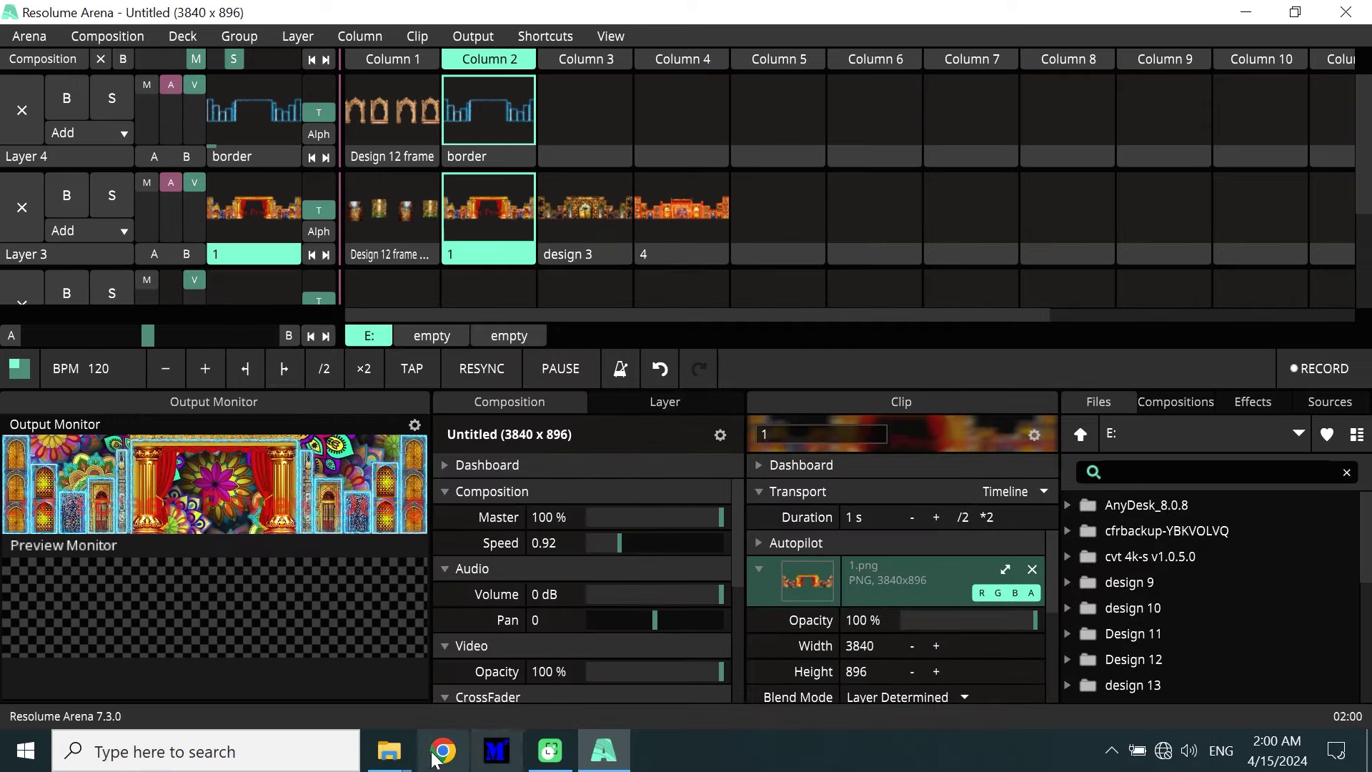
Add the 'devotional background new' and 'Devotional Background No Copyright' videos from the Devosnal Graphics folder to layer Left 1, starting in Column 2
click(343, 650)
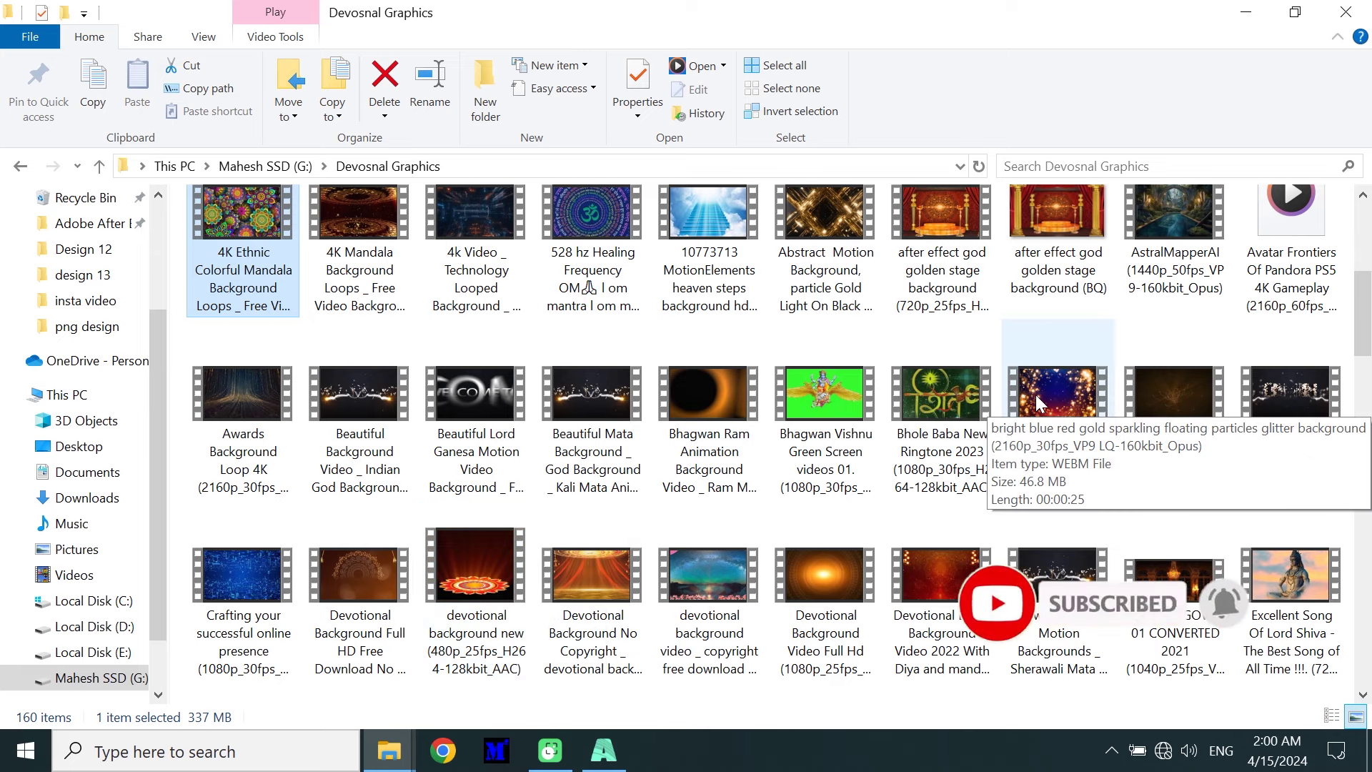
click(564, 587)
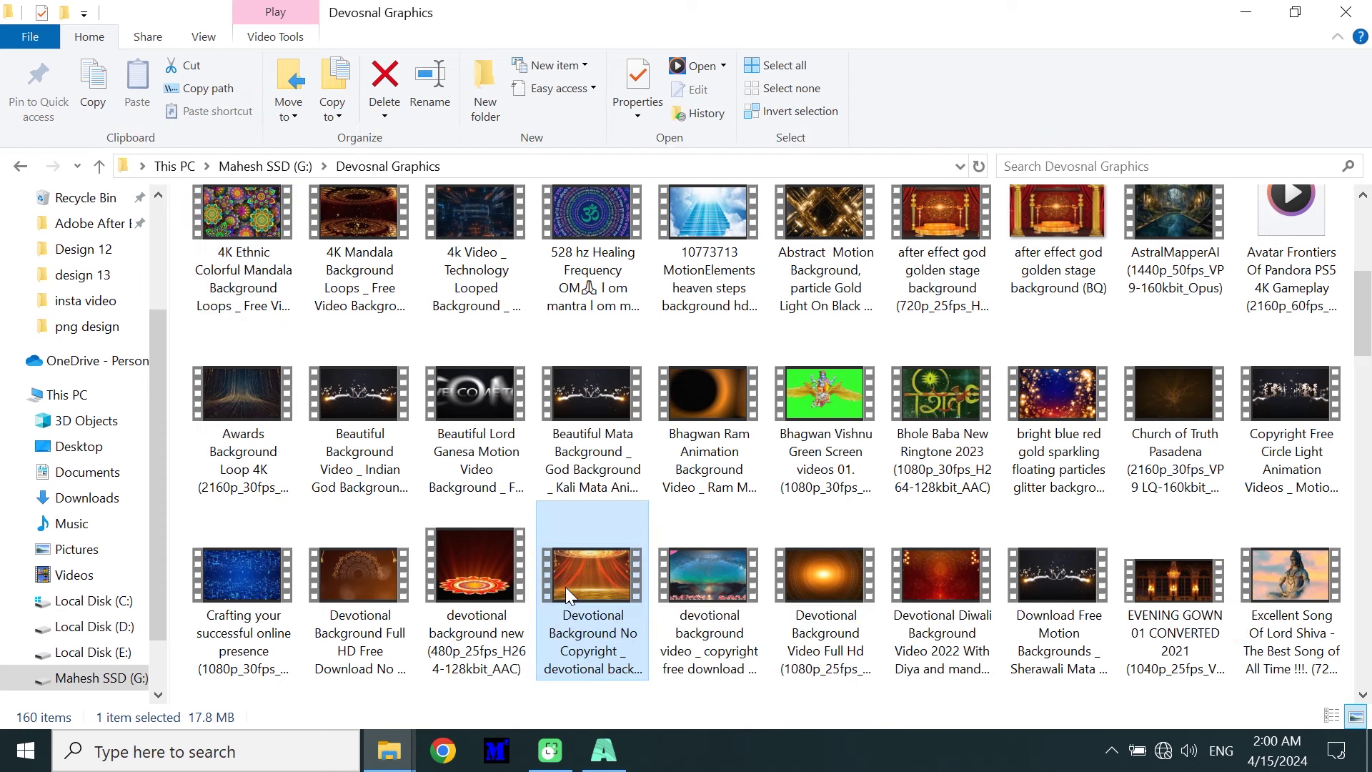
drag(461, 592, 886, 284)
drag(615, 257, 525, 281)
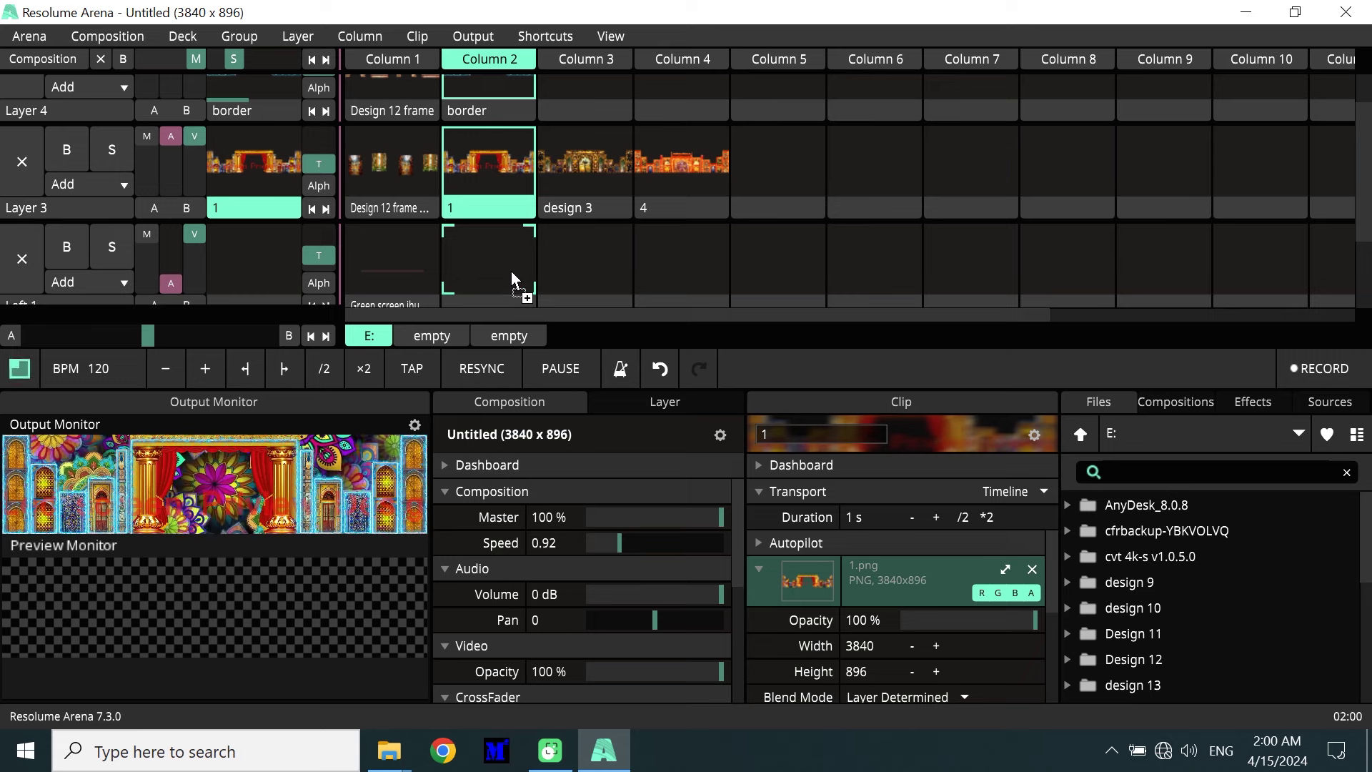
drag(511, 272, 510, 268)
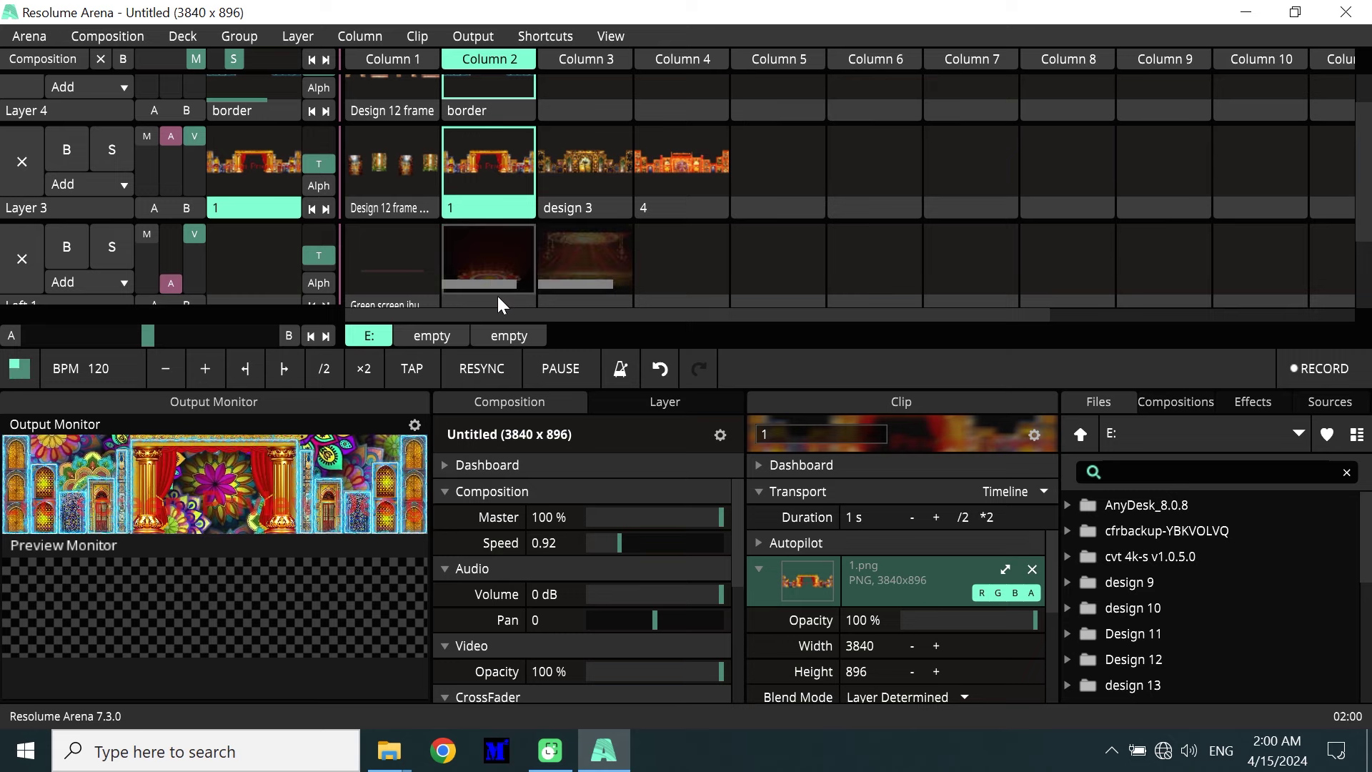
Scale both devotional background clips on layer Left 1 to the 3840-pixel composition width and play the one in Column 3
click(497, 295)
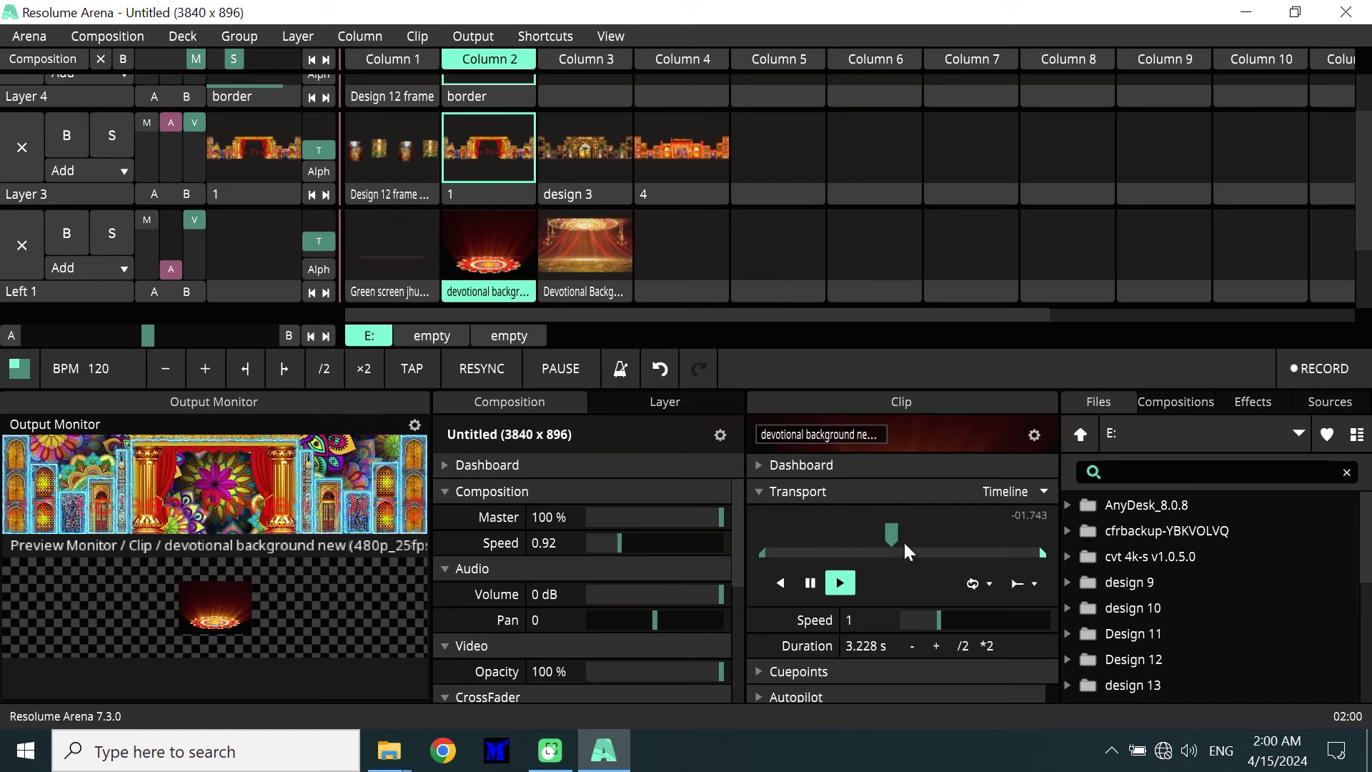
click(755, 498)
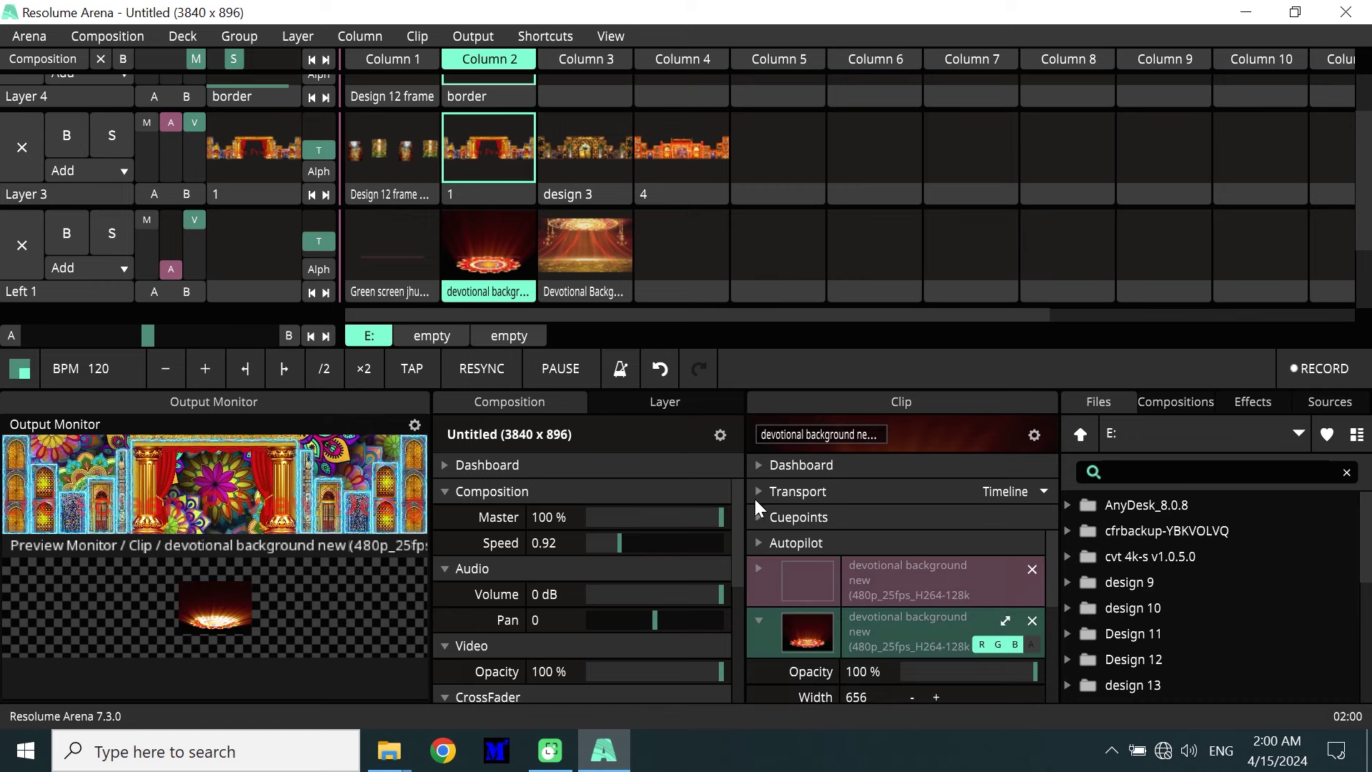
click(1006, 621)
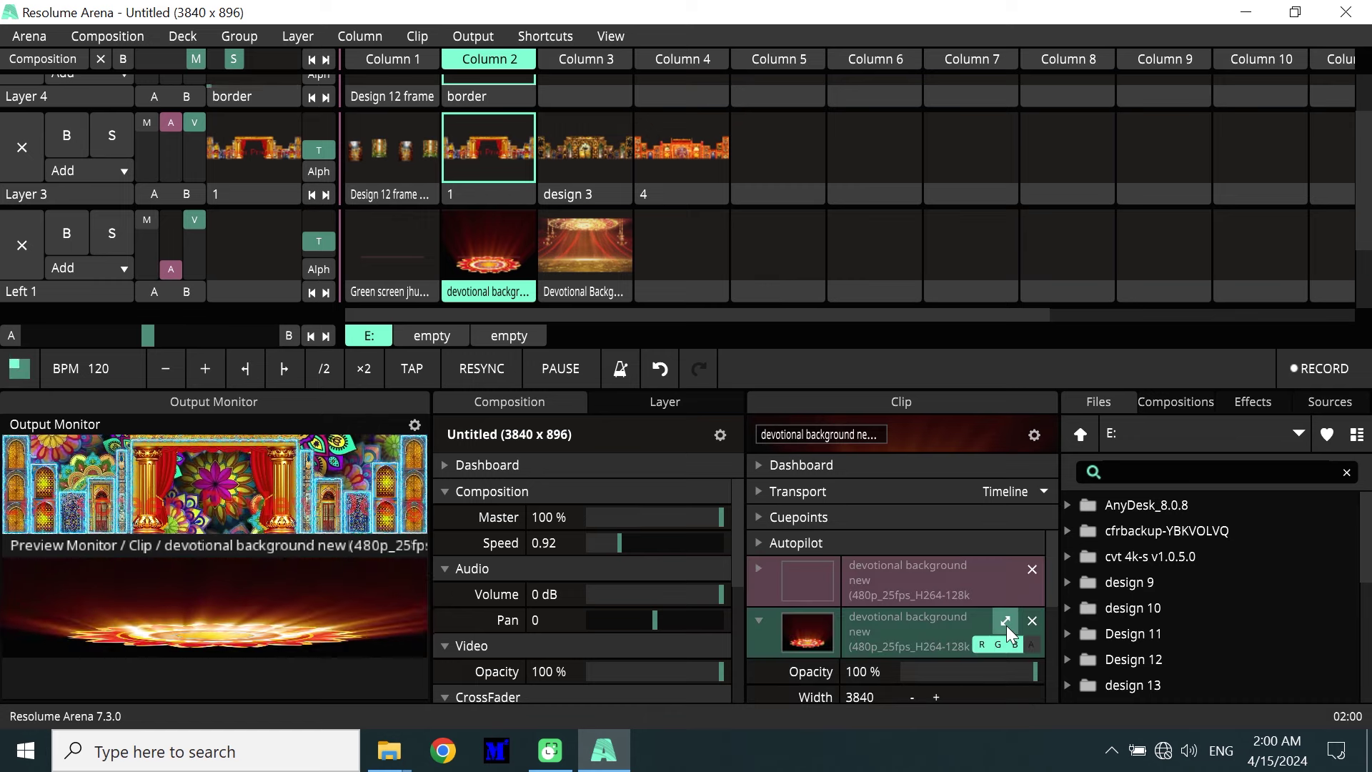
click(598, 290)
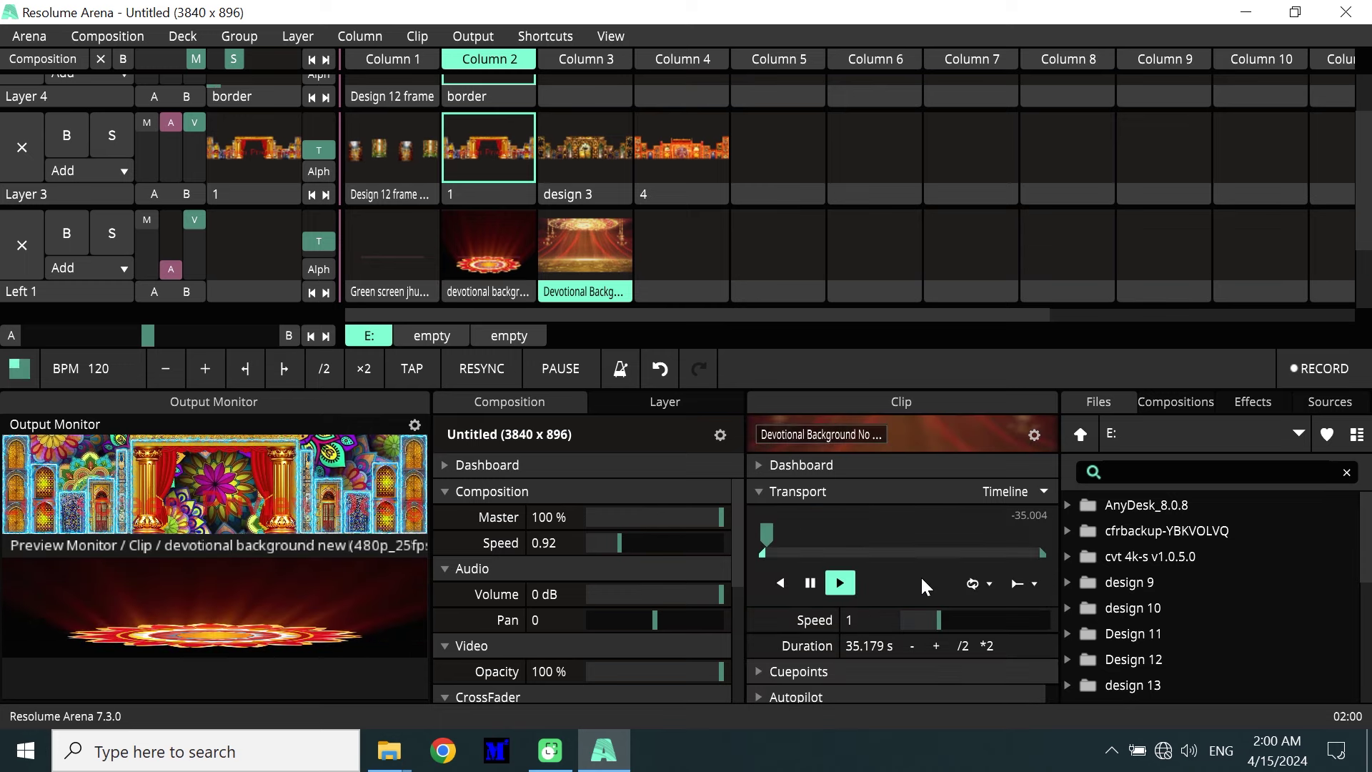
click(758, 491)
click(1004, 620)
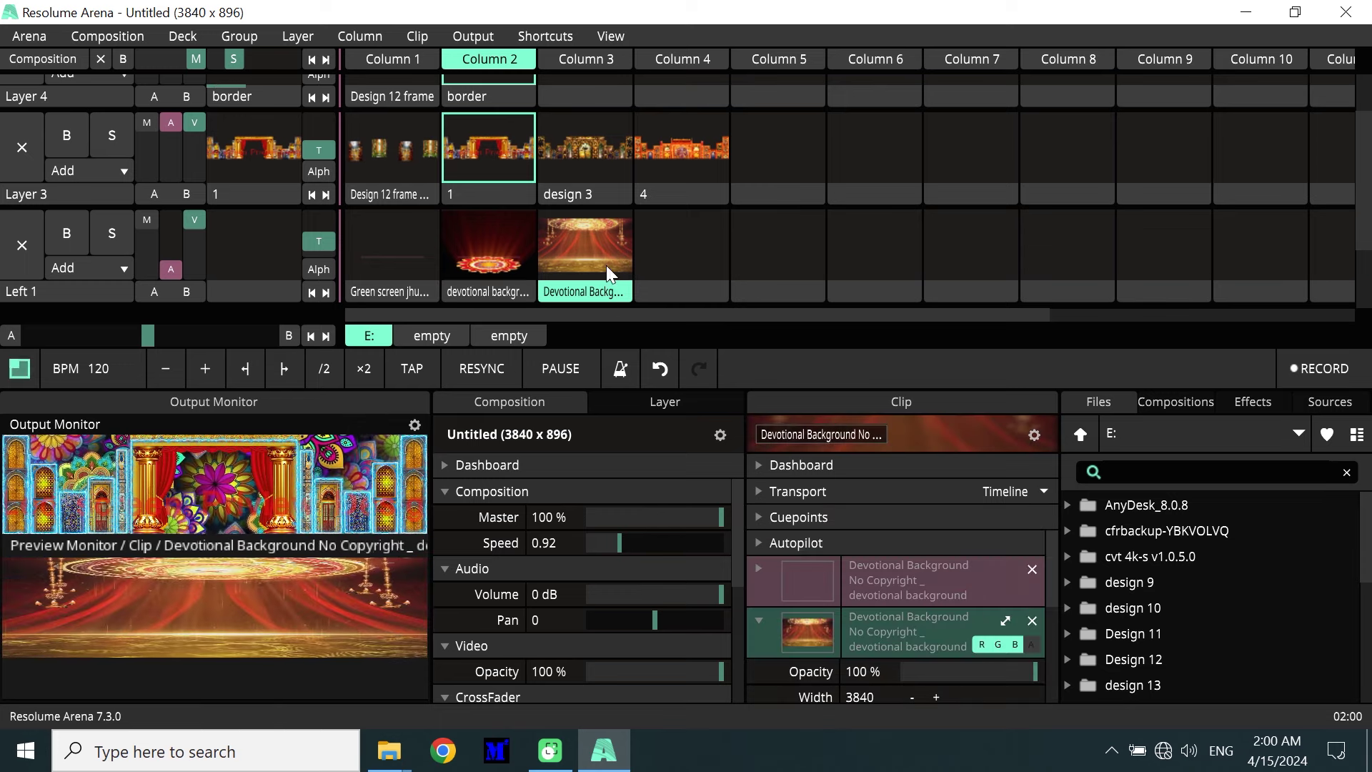
click(605, 241)
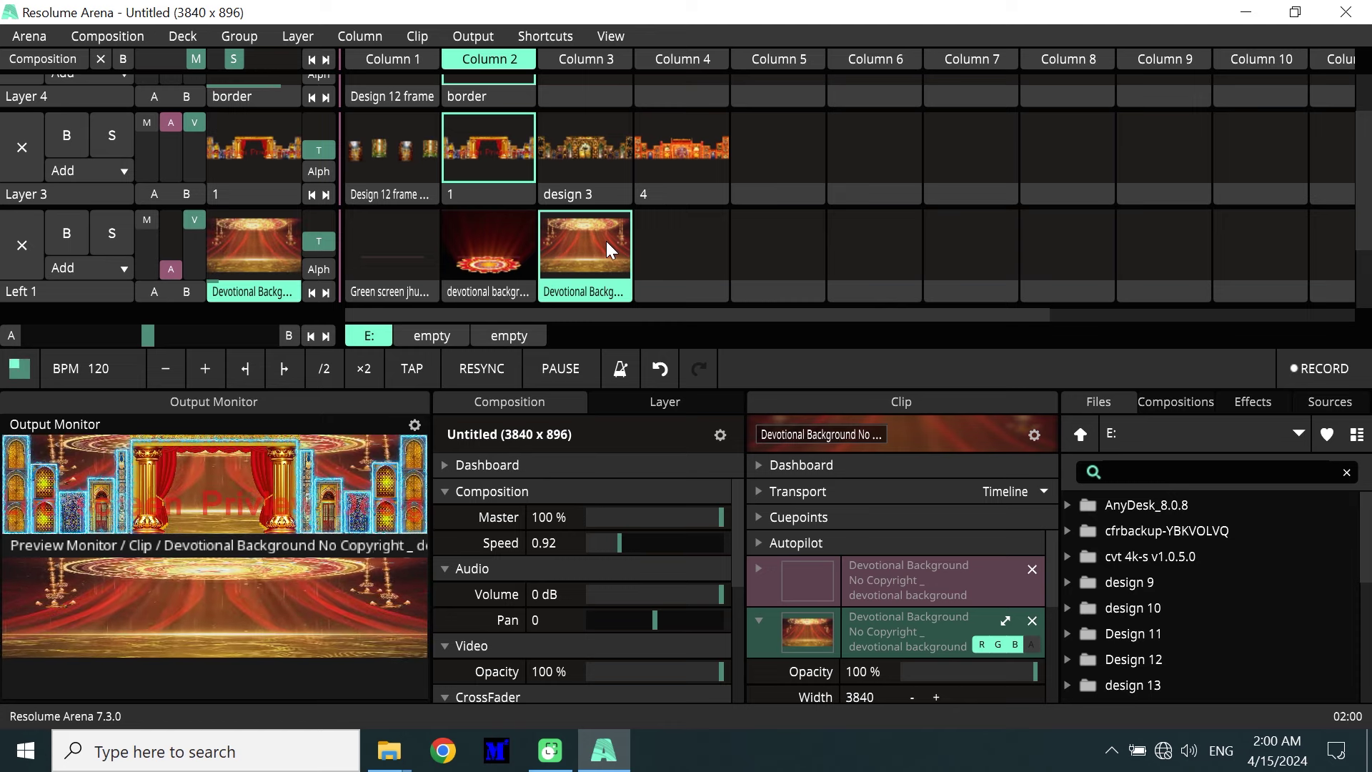
In Advanced Output, fit the Layer 34 slice's input selection to 3840 x 896, and play the Column 2 devotional background on layer Left 1
click(488, 37)
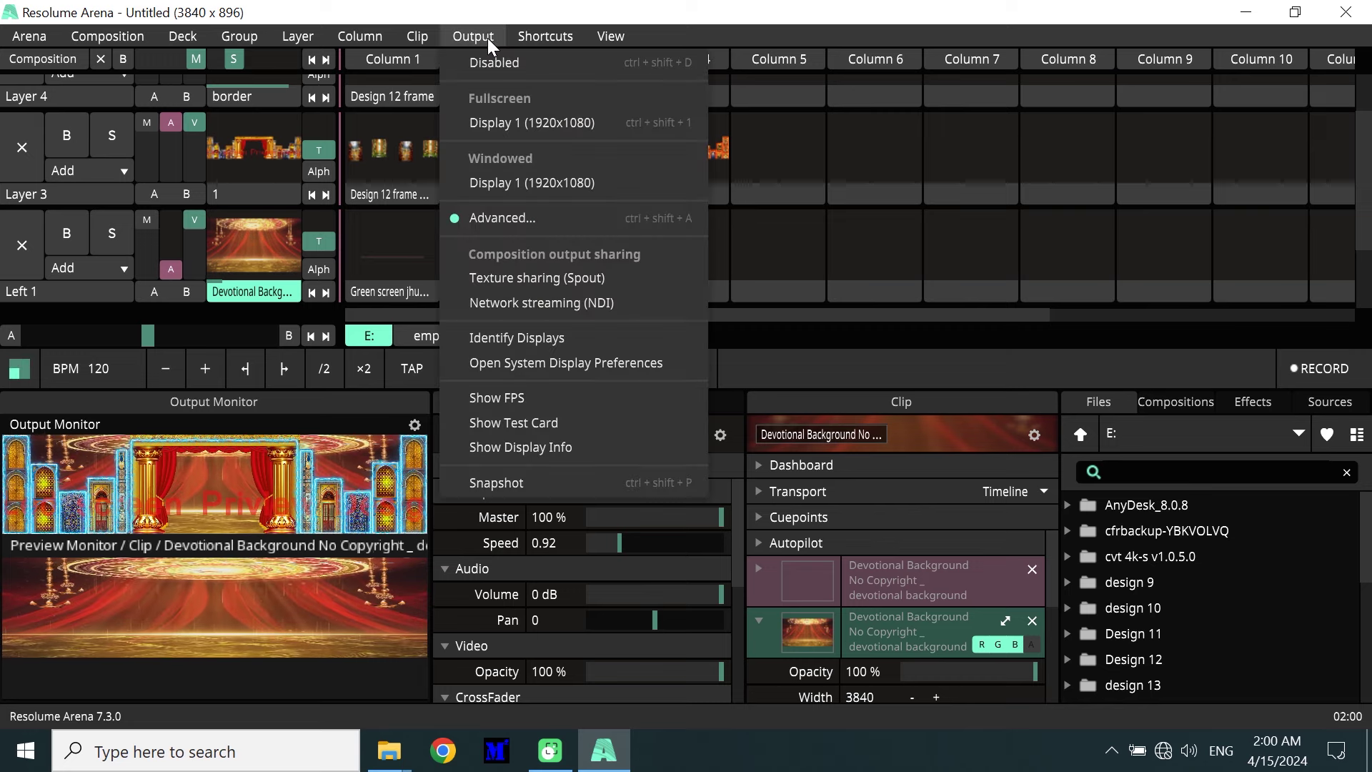
click(492, 218)
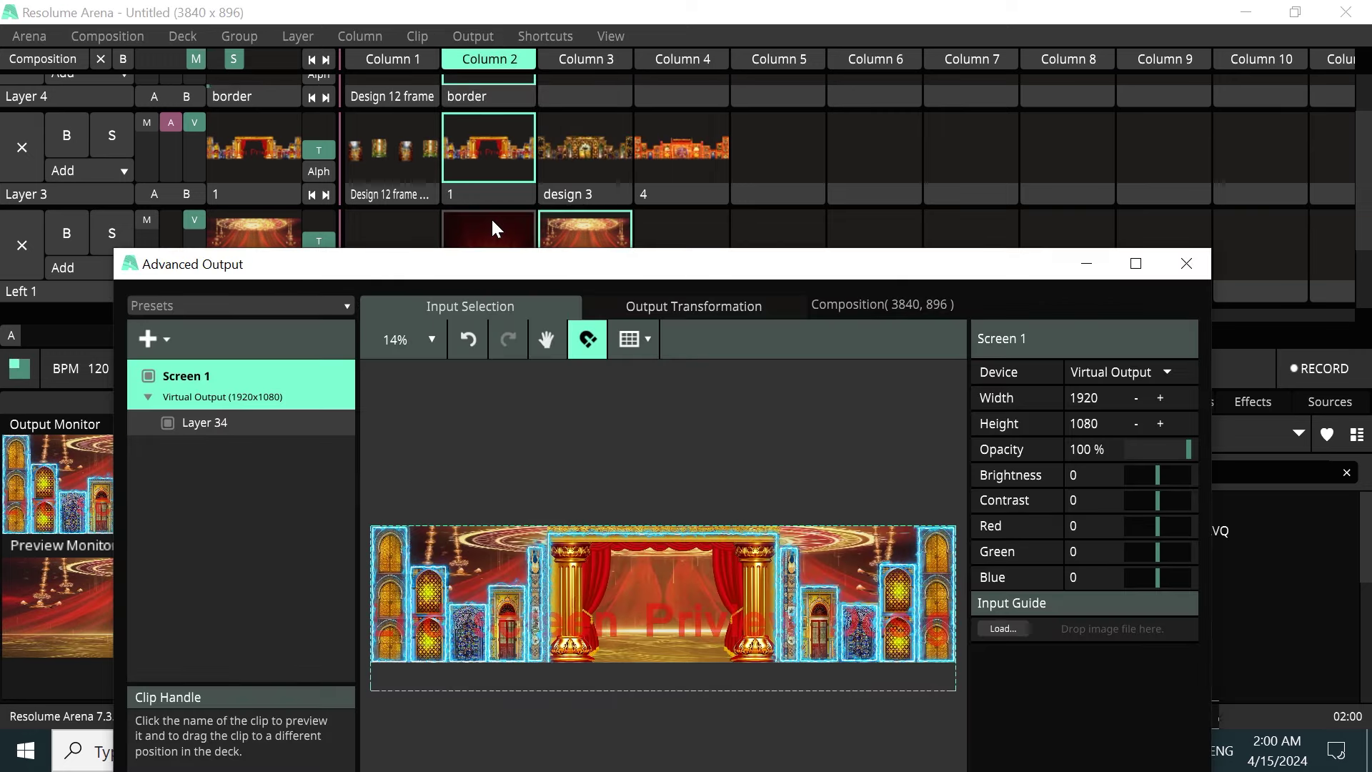
click(645, 690)
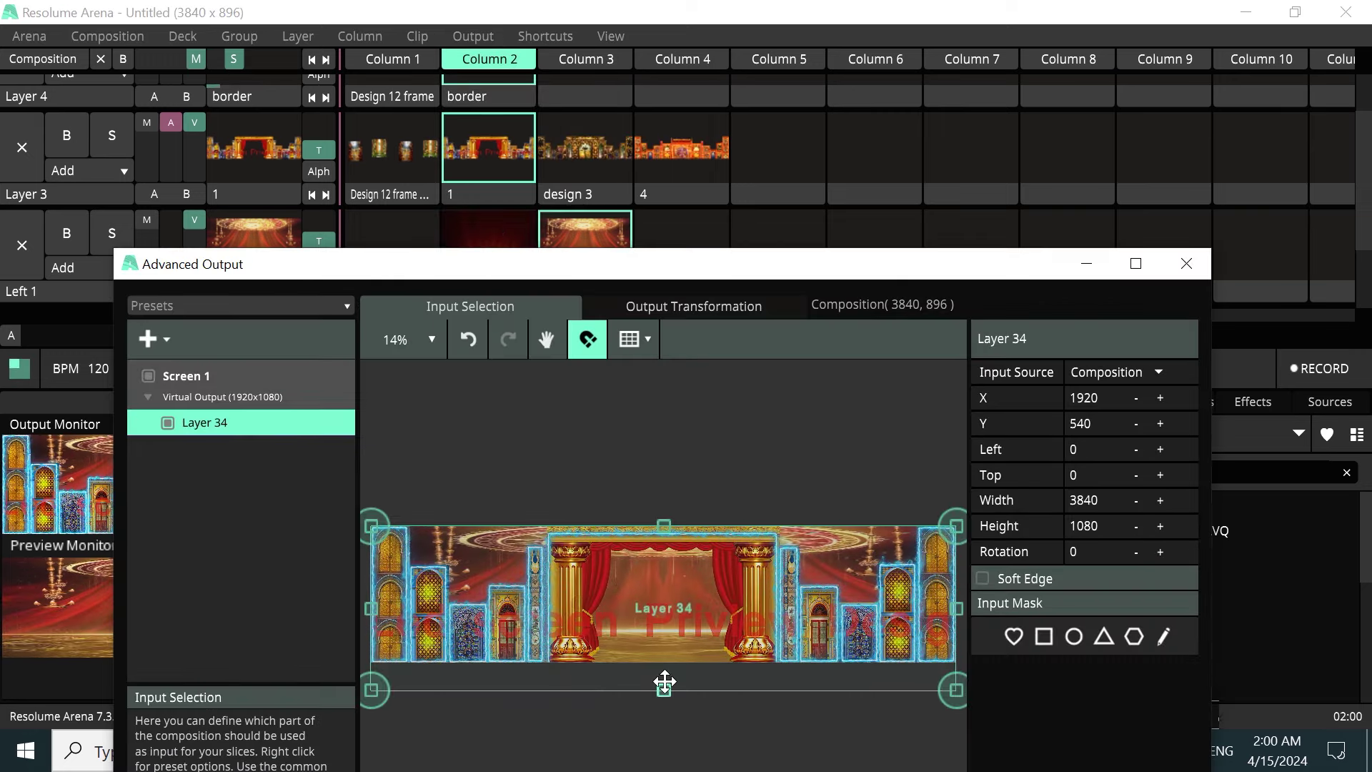
right_click(661, 675)
click(660, 682)
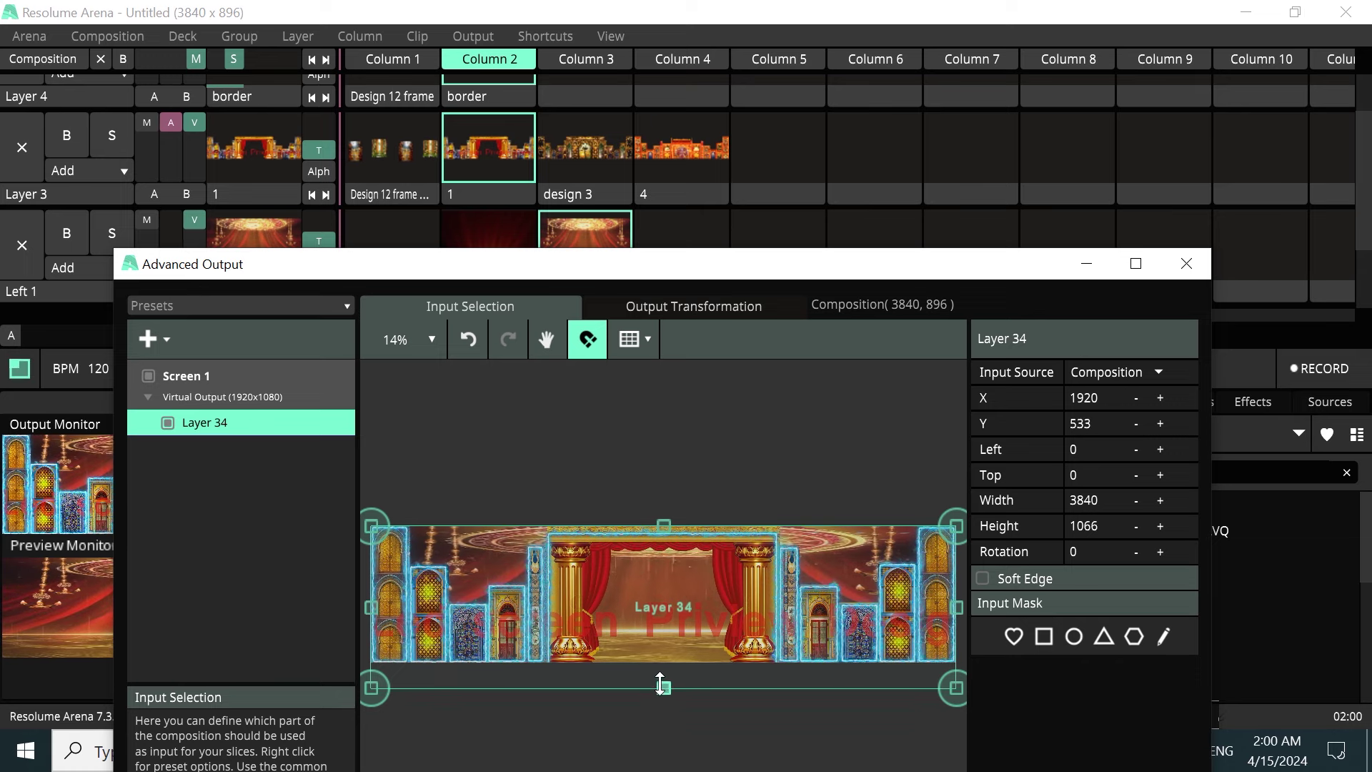
drag(660, 690, 660, 663)
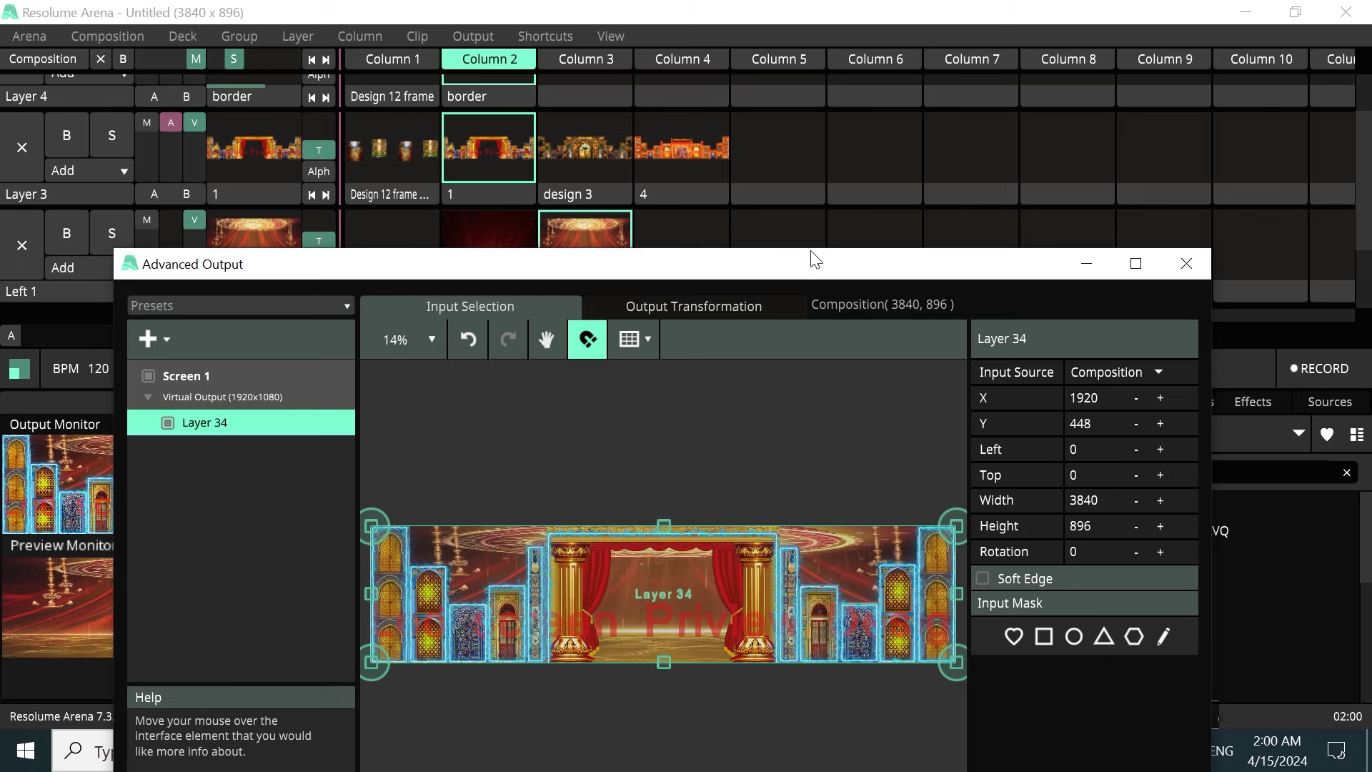
click(519, 225)
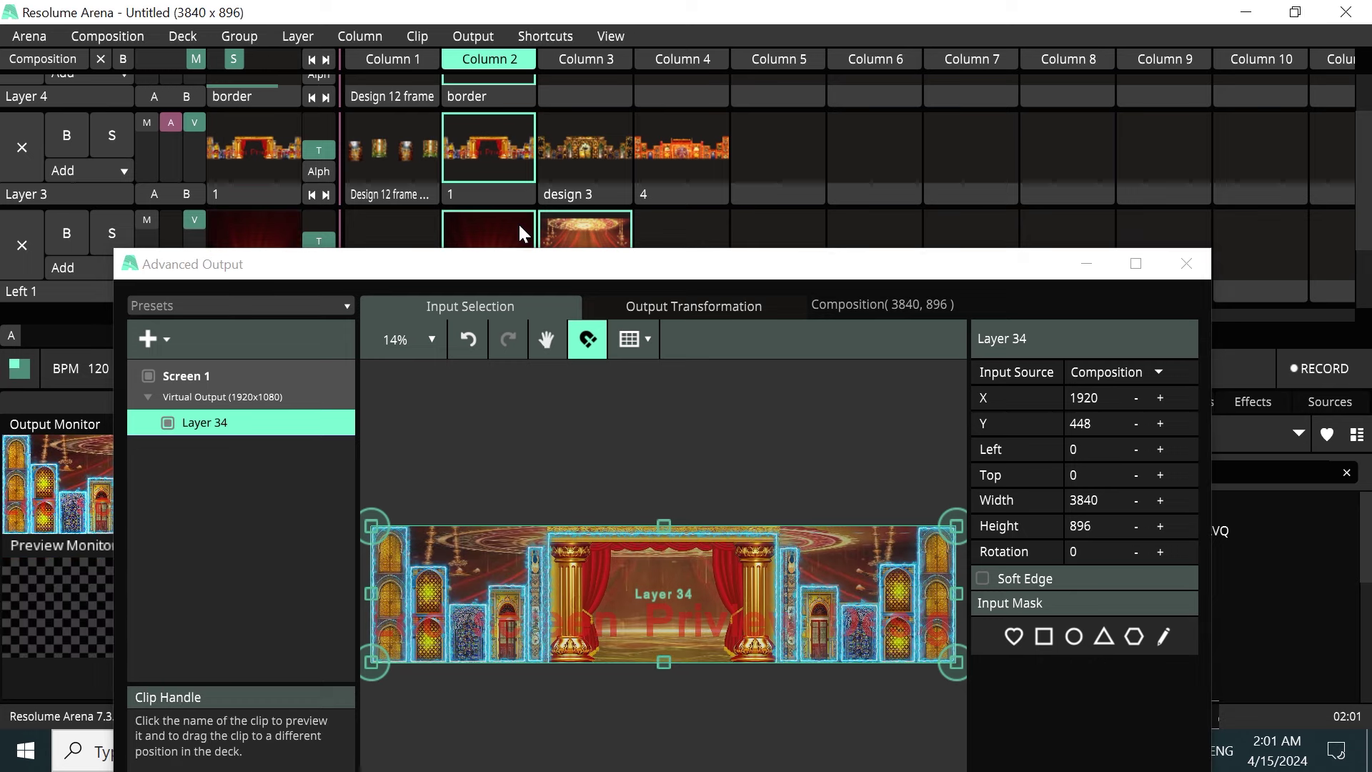